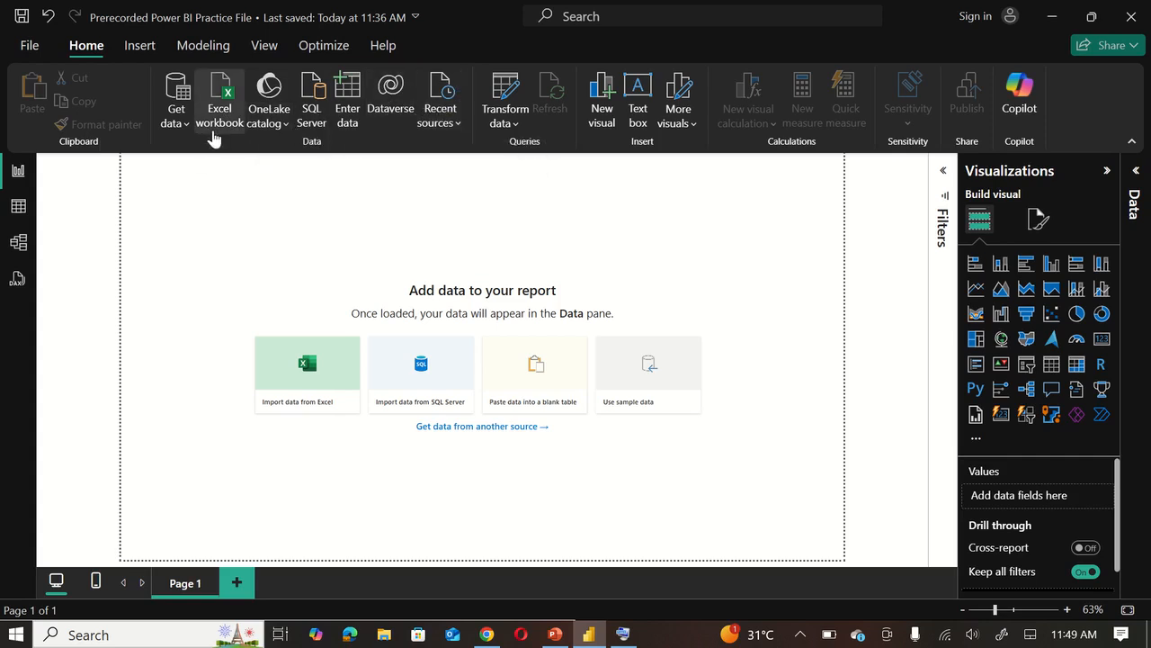
Step: Open the full Get Data connector list and browse all available data sources
left_click(184, 130)
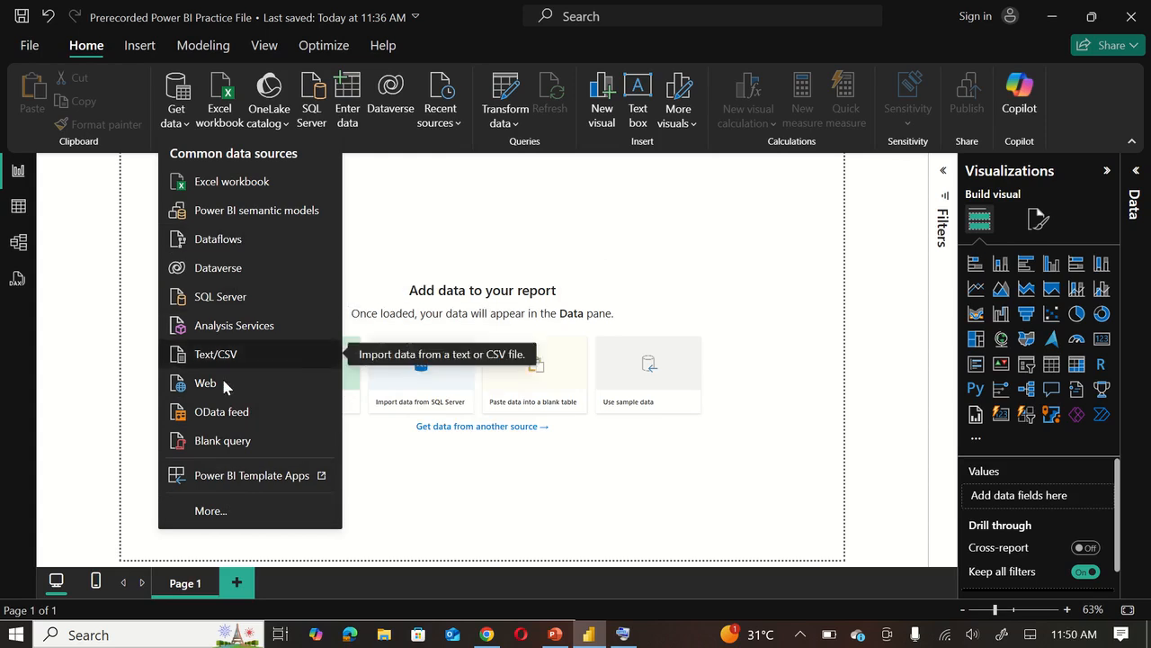
left_click(210, 511)
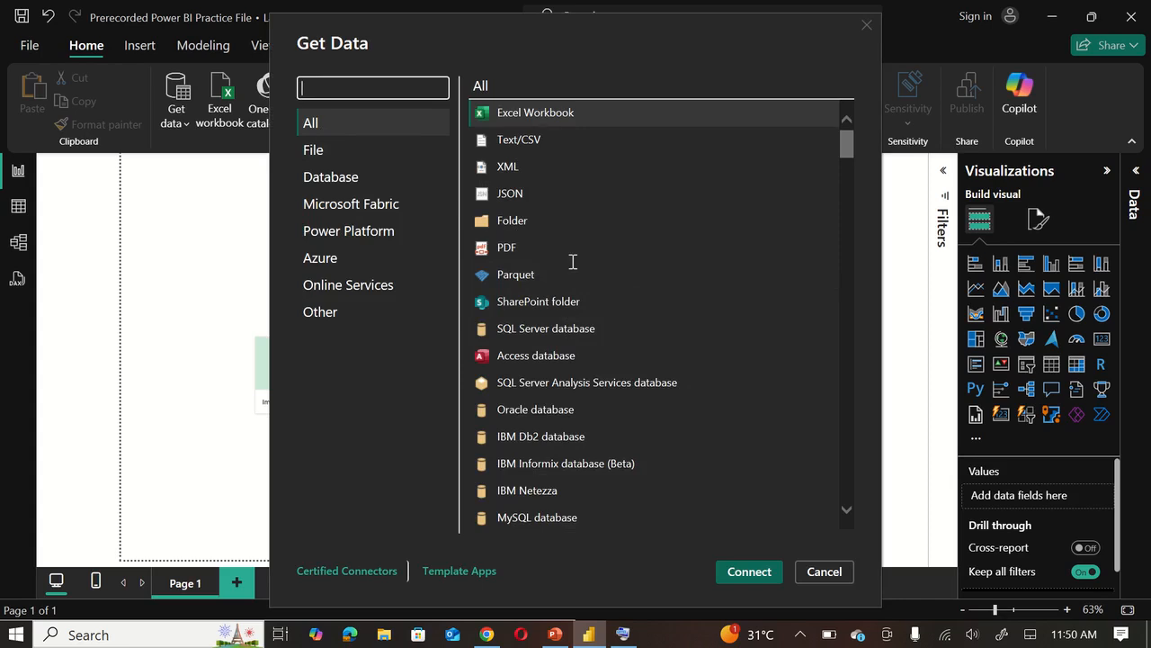
scroll(570, 260, "down", 10)
scroll(570, 261, "down", 15)
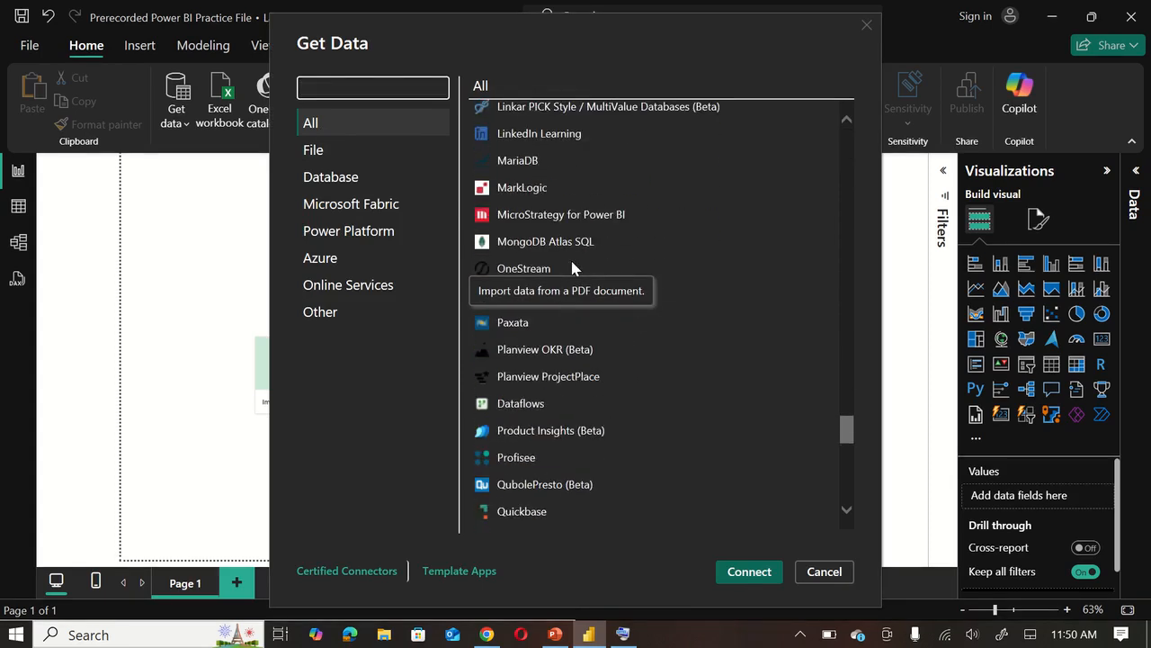
scroll(571, 260, "up", 20)
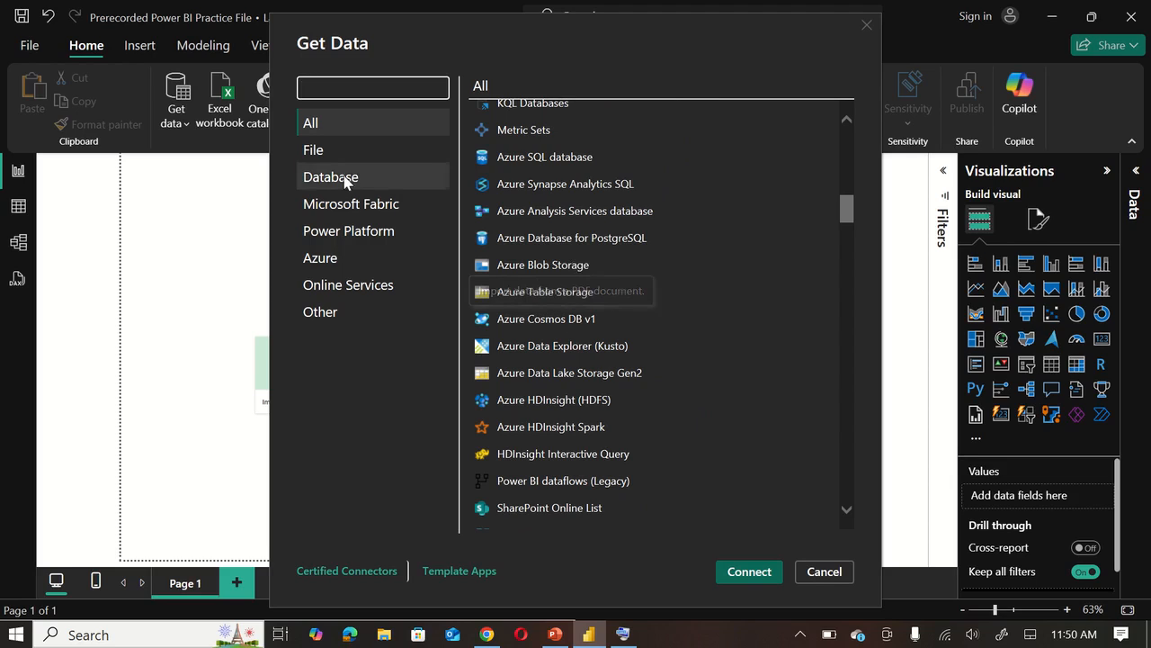
Step: Examine the connectors offered in the File and Database categories of Get Data
left_click(321, 154)
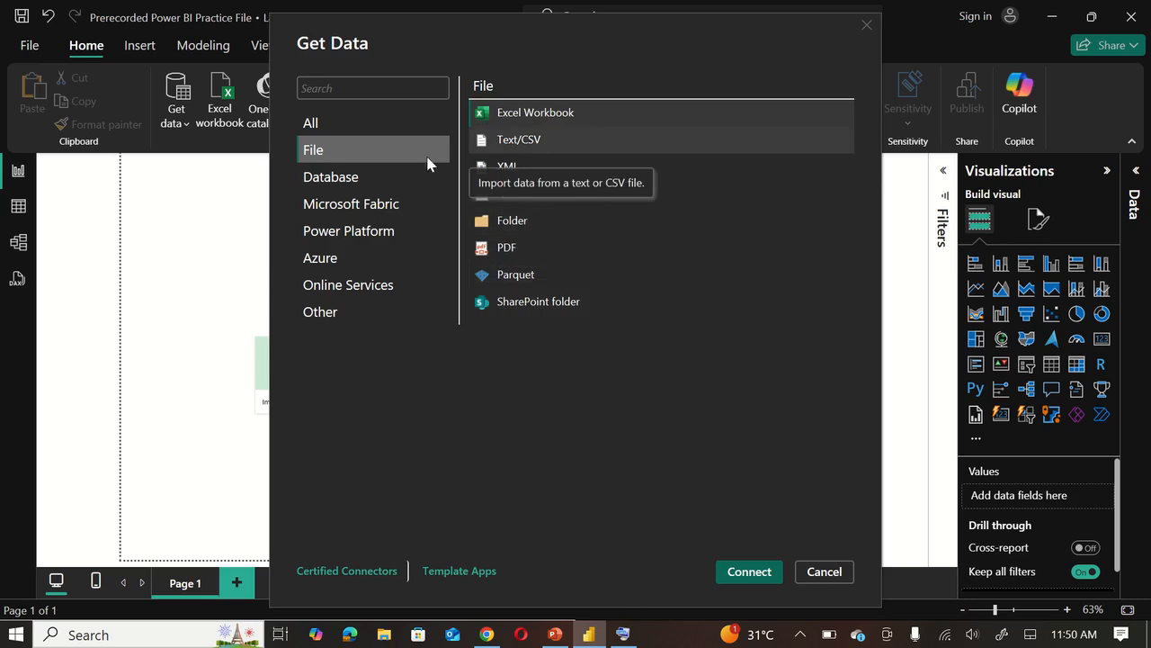
left_click(367, 180)
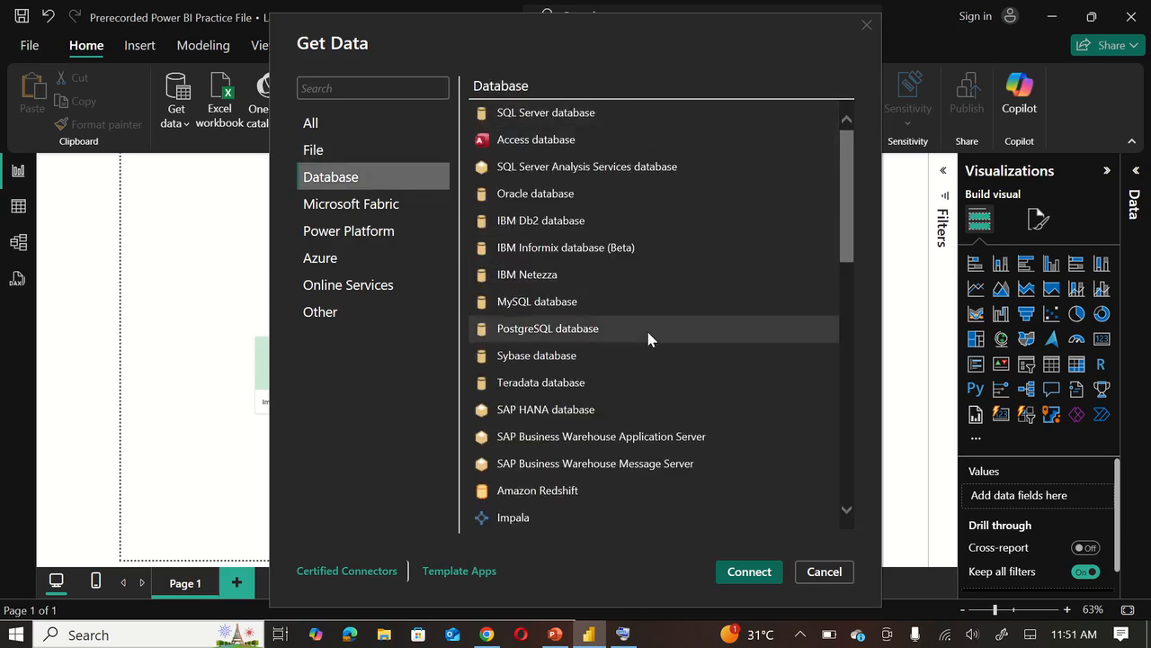
scroll(646, 329, "down", 3)
scroll(649, 334, "down", 5)
scroll(648, 335, "up", 8)
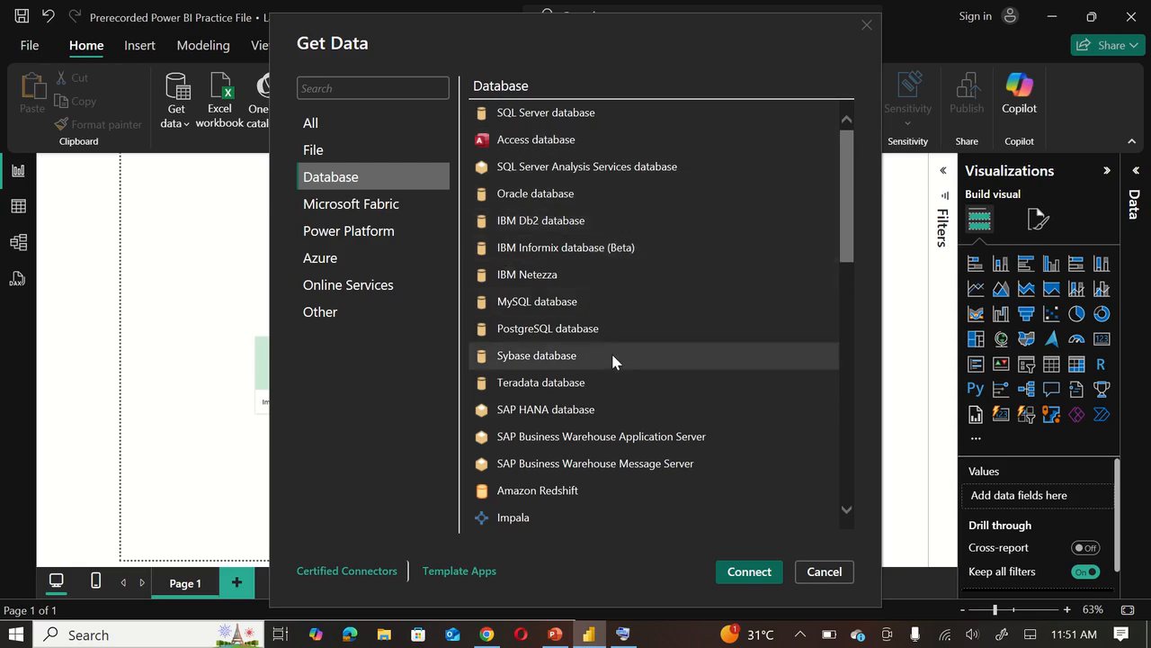
scroll(617, 360, "down", 1)
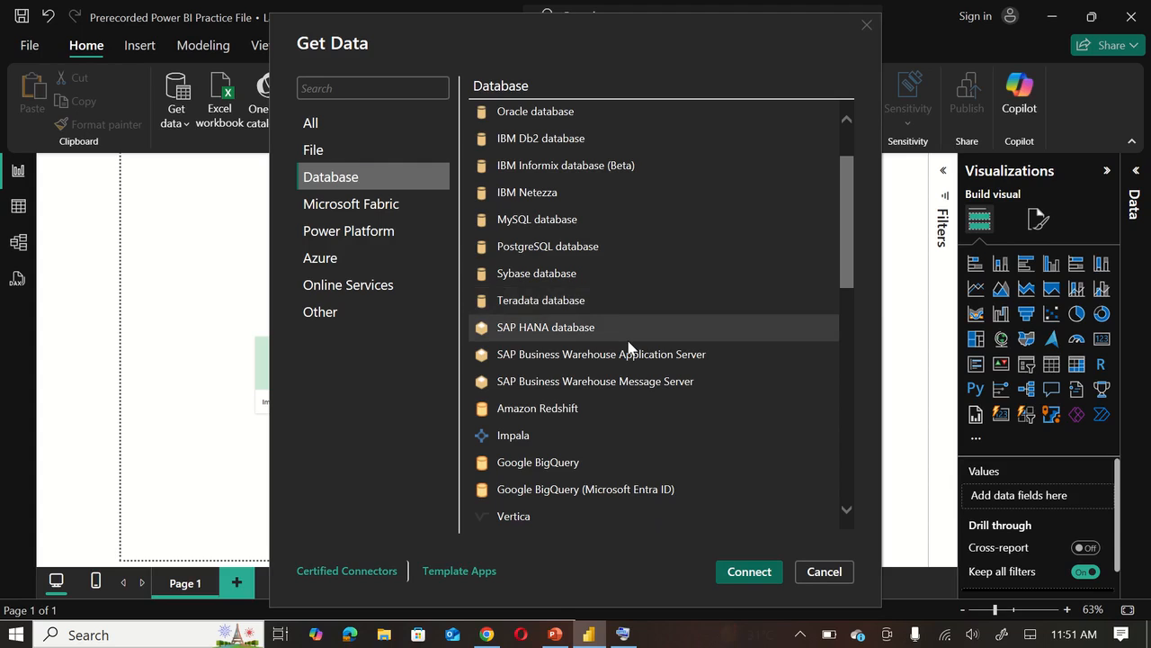
scroll(628, 345, "down", 2)
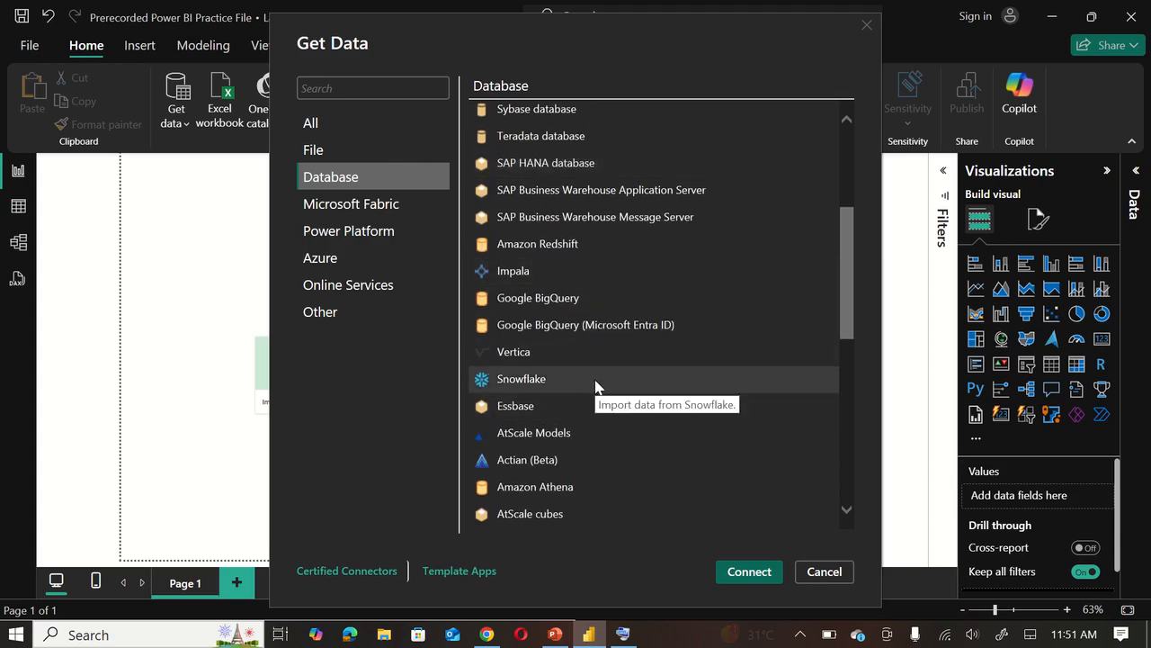
scroll(595, 382, "down", 1)
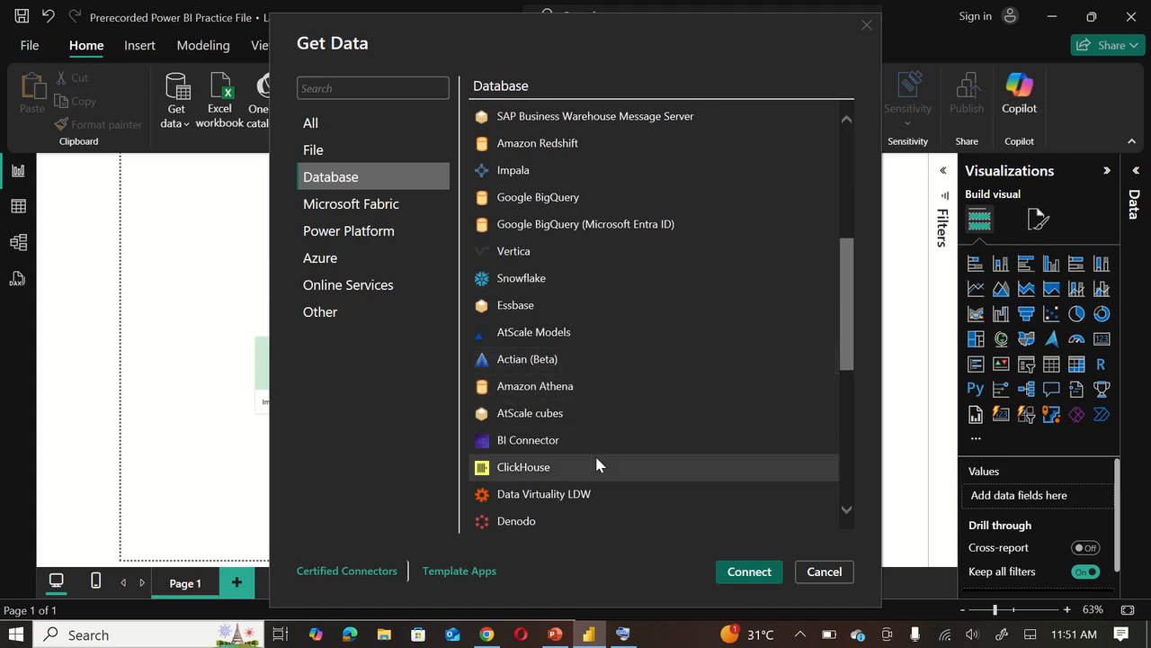
scroll(596, 463, "down", 2)
scroll(596, 463, "down", 2)
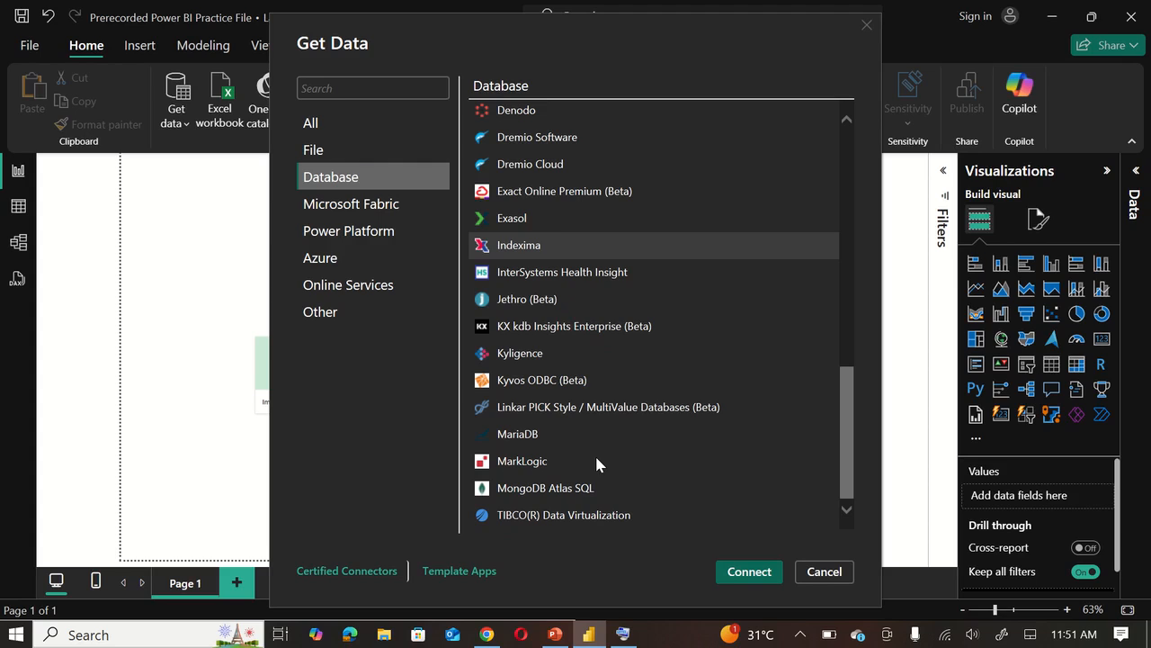
scroll(678, 283, "up", 8)
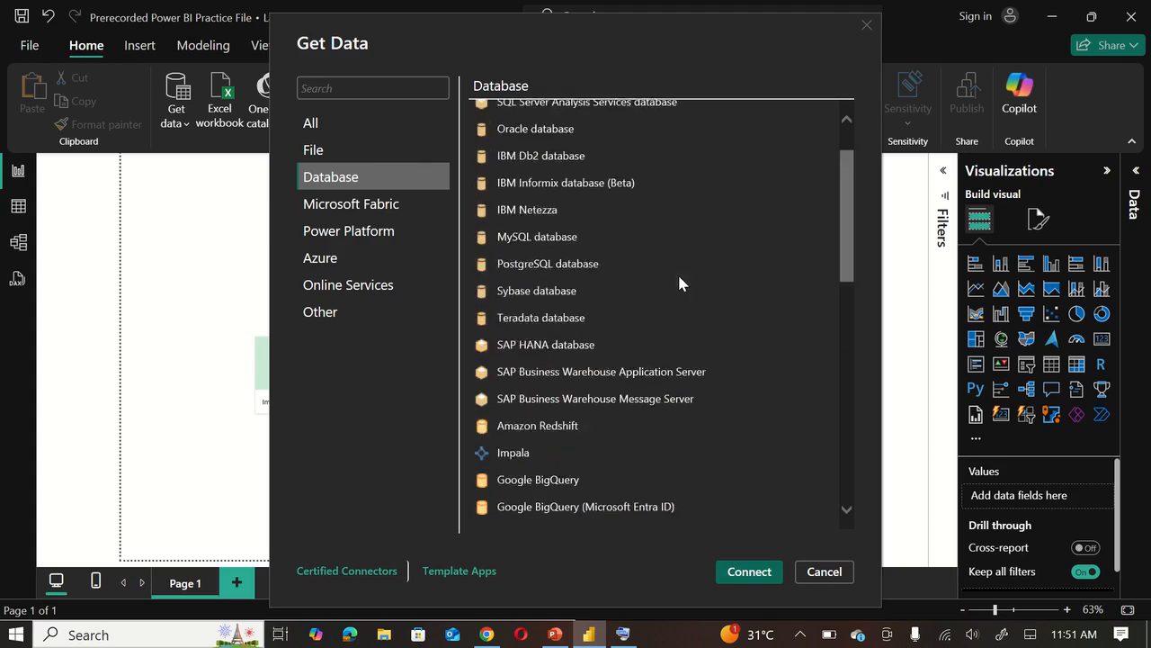
Step: Look through the Microsoft Fabric, Power Platform, Azure, Online Services and Other connector categories, and return to the full list
left_click(379, 206)
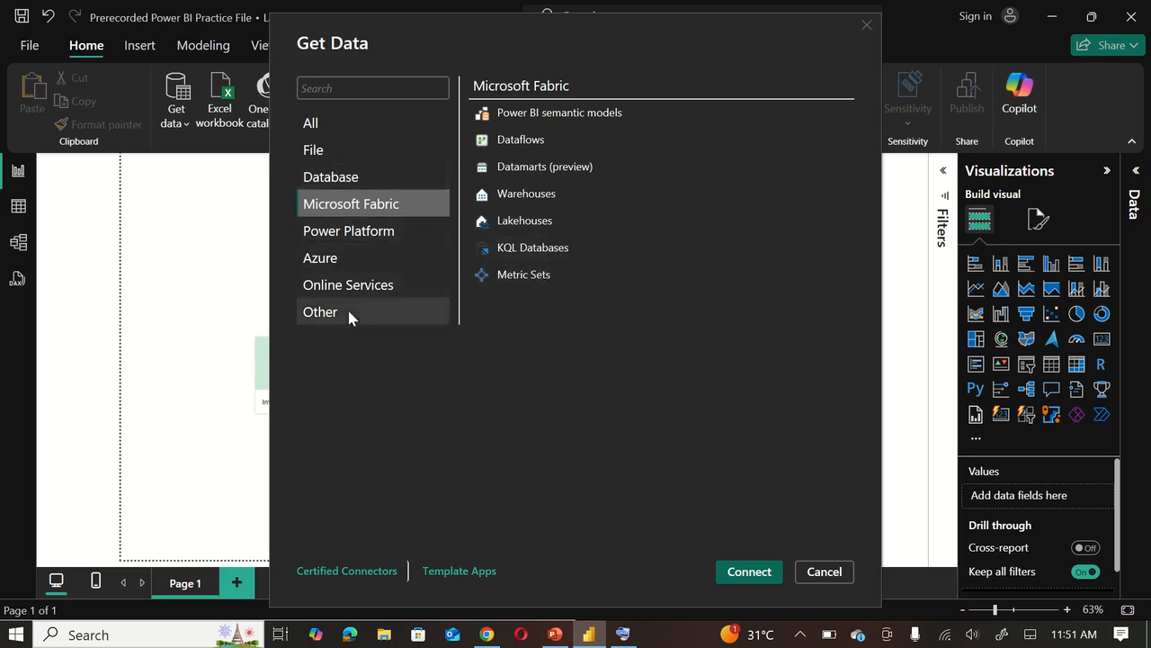
left_click(373, 236)
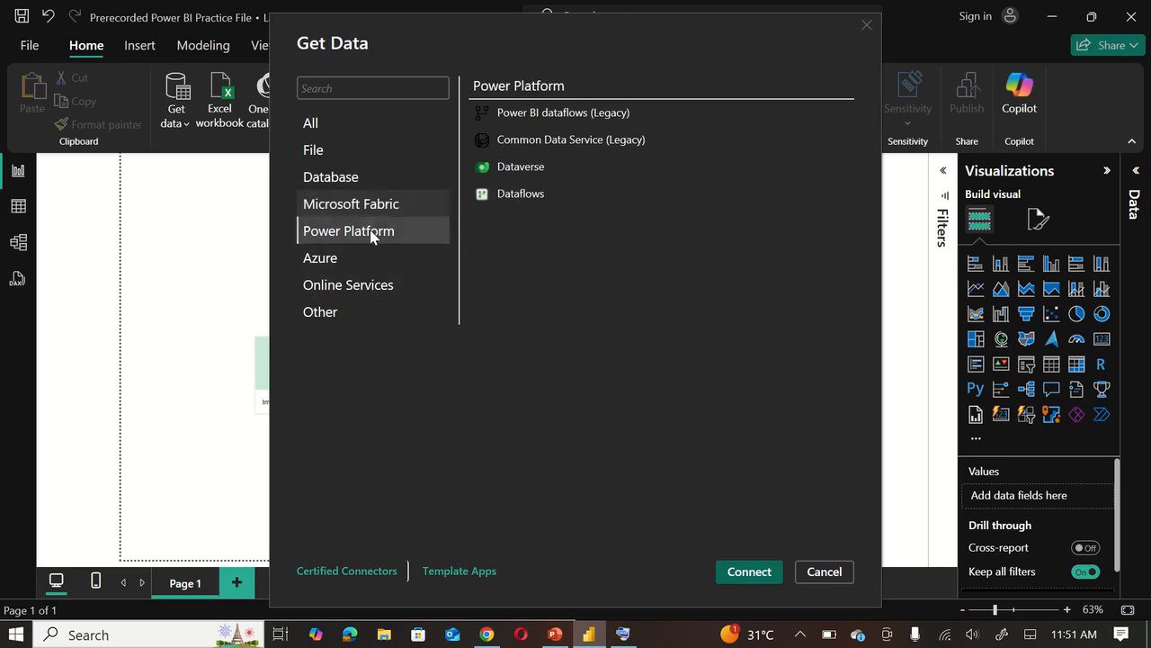
left_click(327, 263)
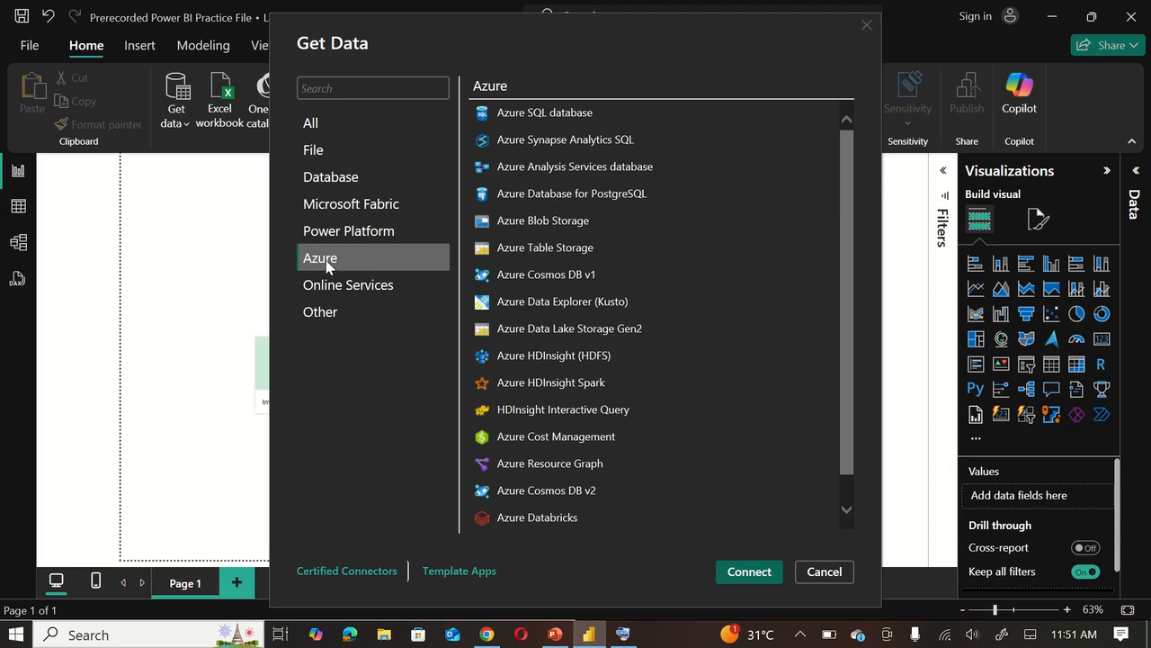
scroll(594, 329, "down", 1)
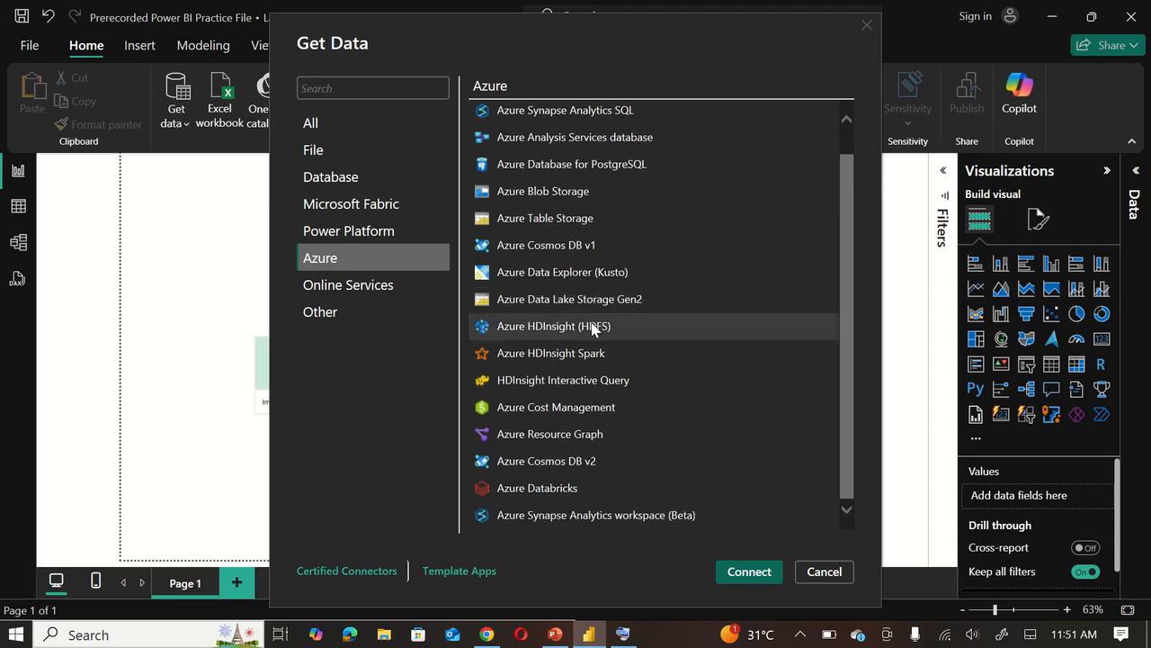
left_click(359, 295)
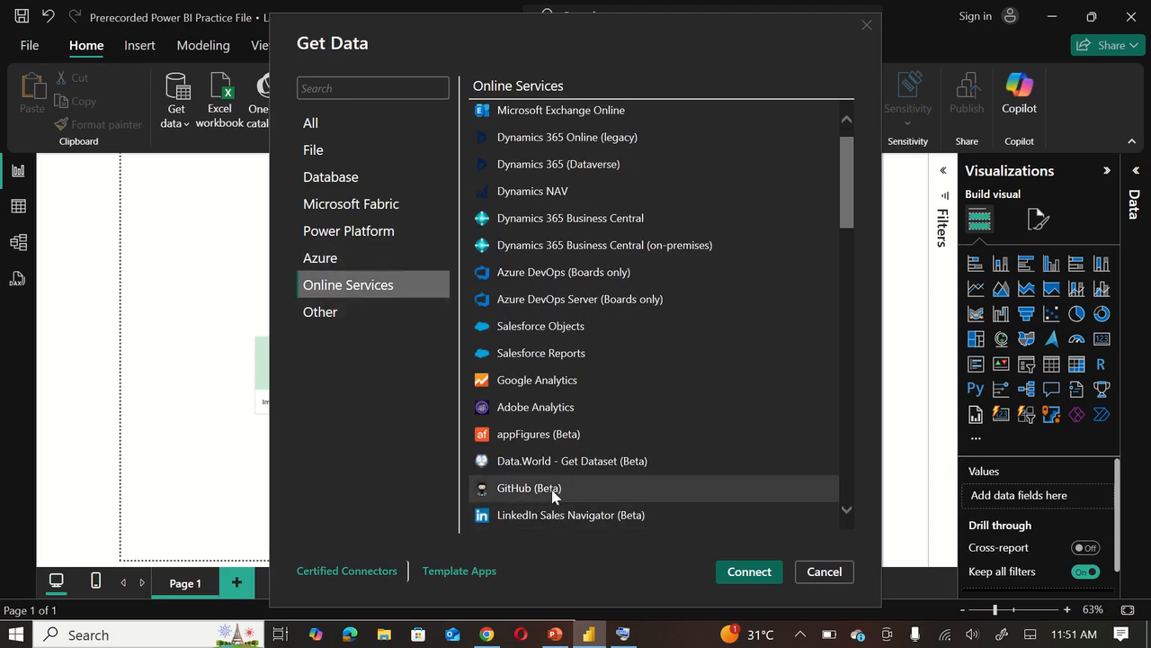
left_click(338, 314)
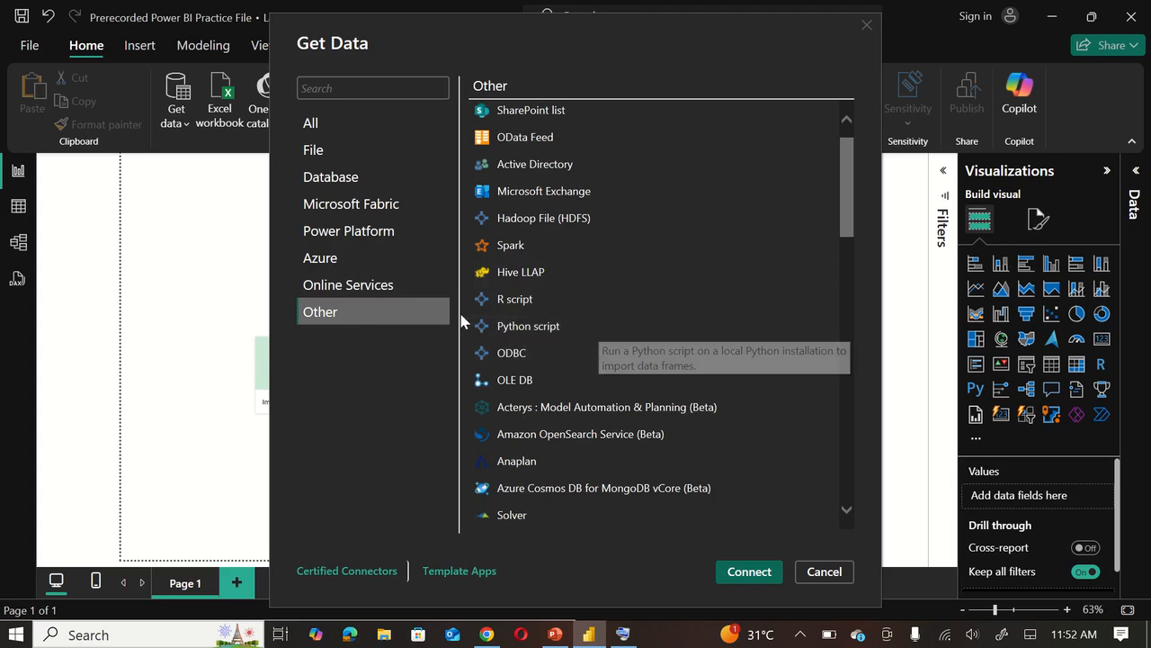
left_click(341, 123)
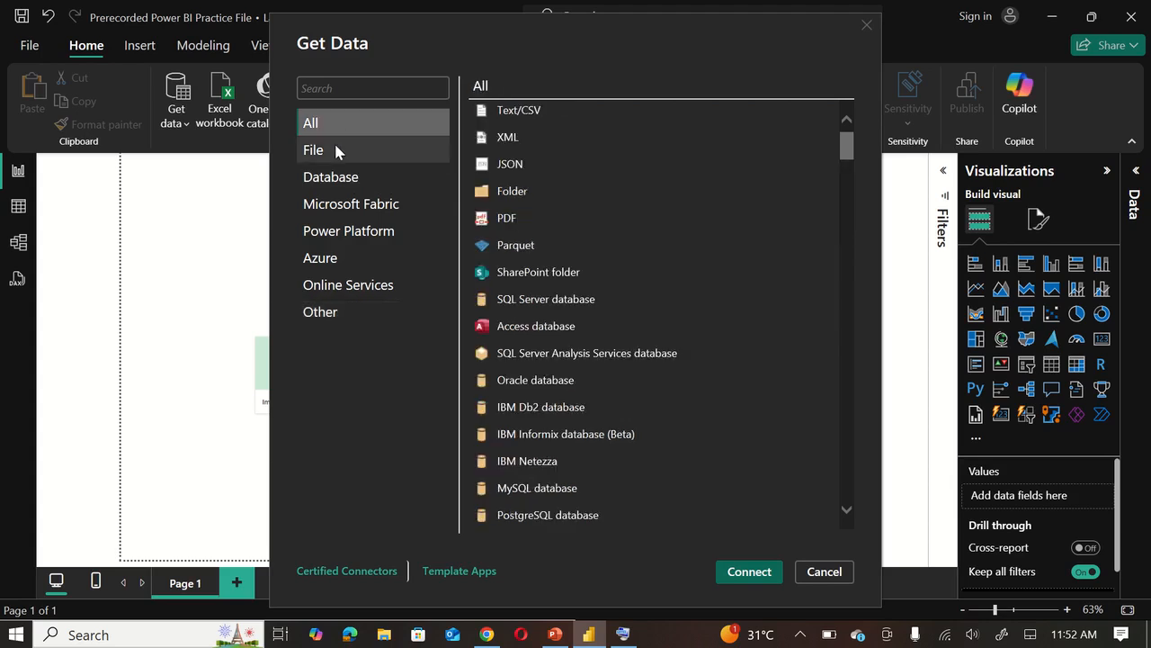
Step: Try connecting to the Guided Project_Data_Heros Excel workbook from the File category, and cancel the import at the Navigator
left_click(335, 149)
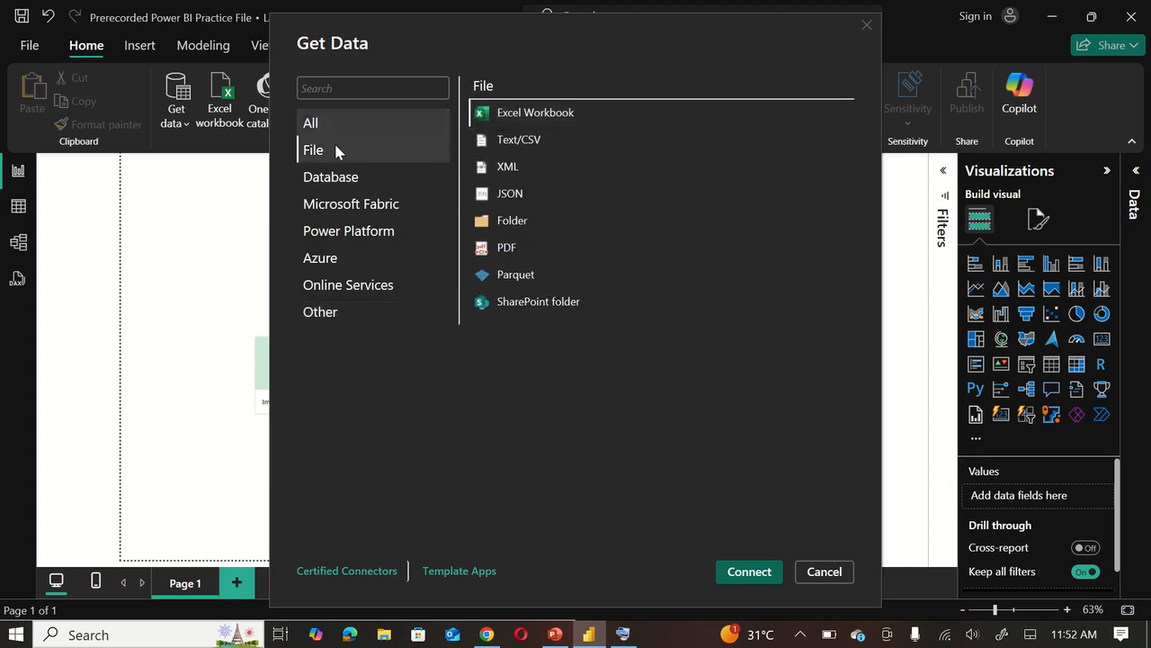
left_click(569, 116)
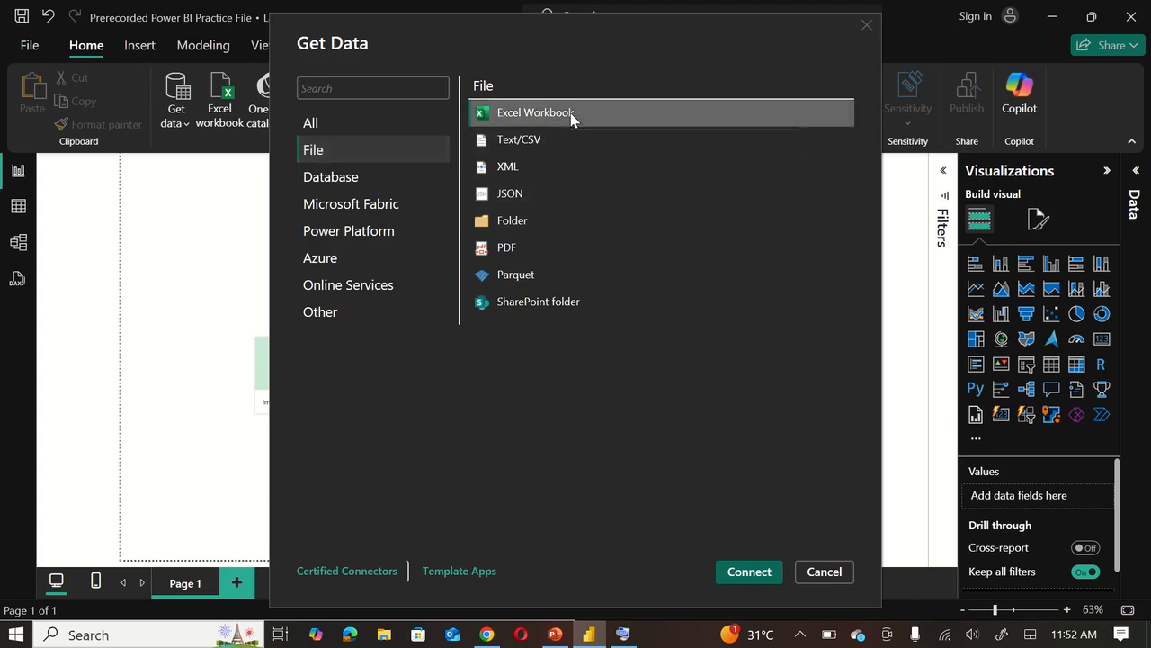
left_click(743, 573)
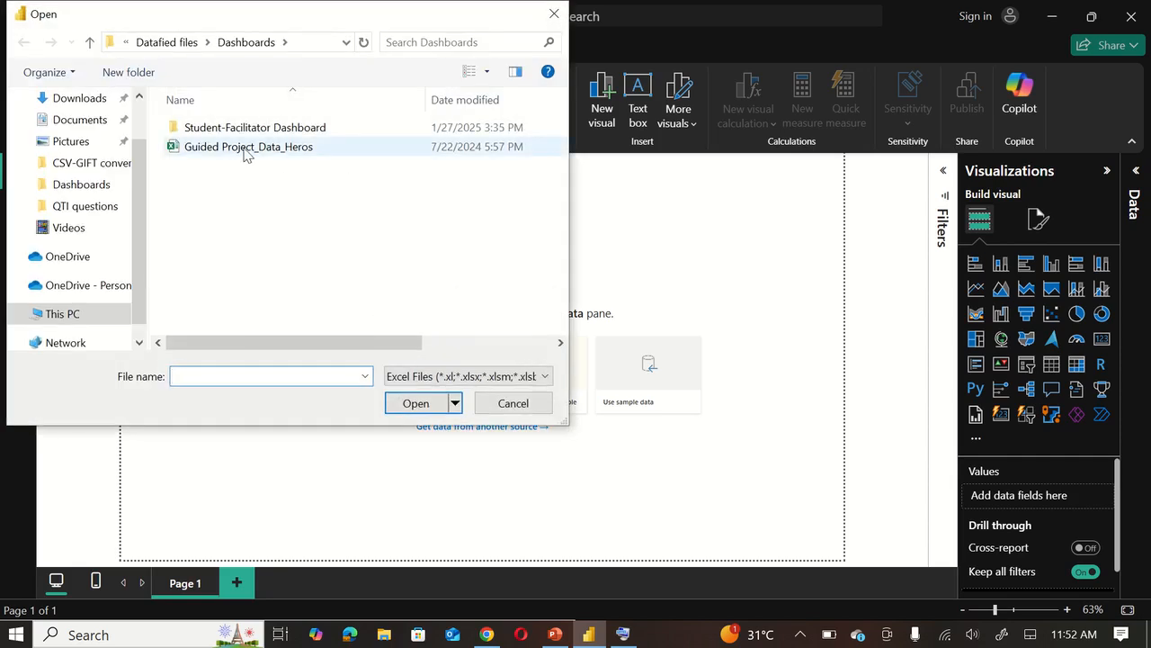
left_click(244, 151)
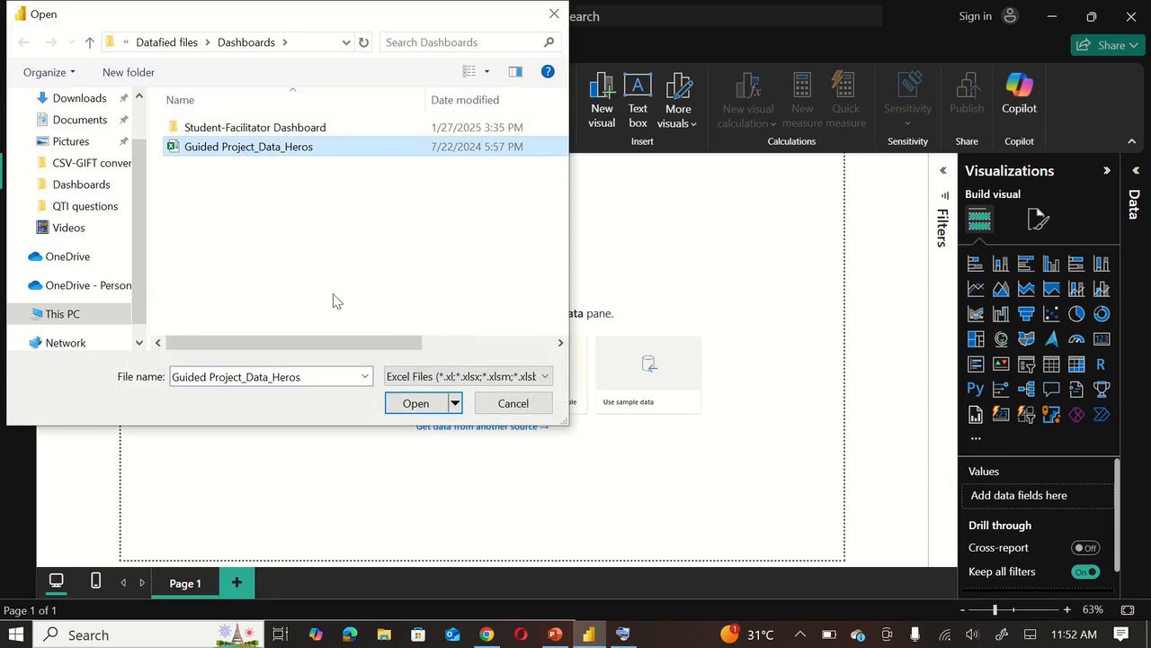
left_click(401, 406)
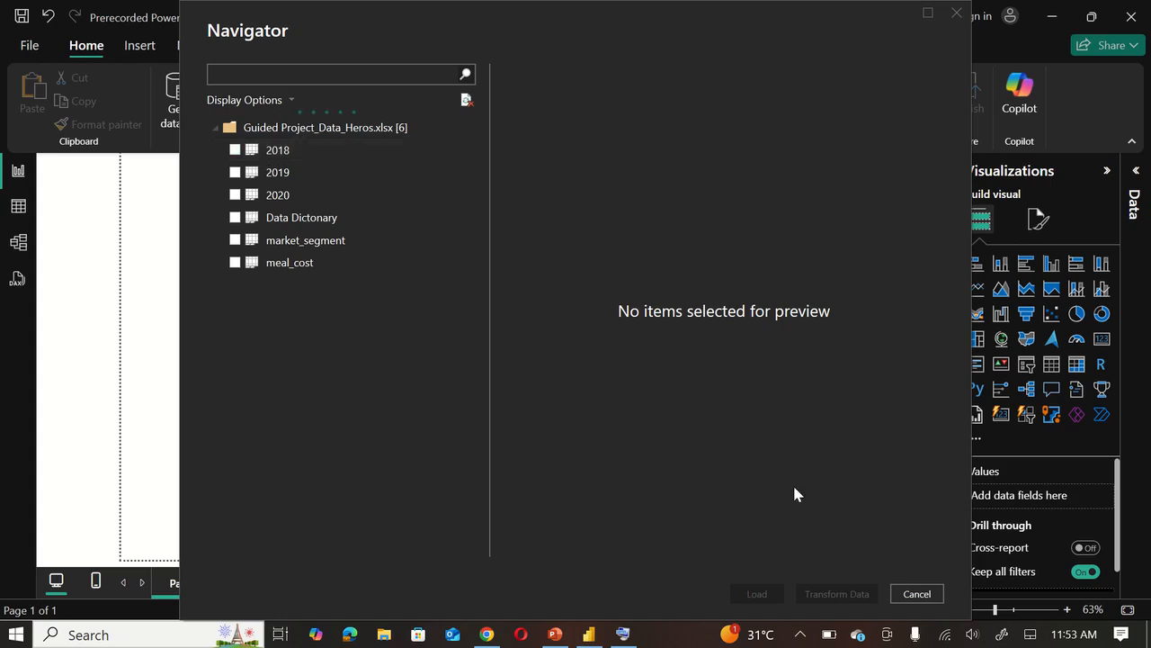
left_click(917, 594)
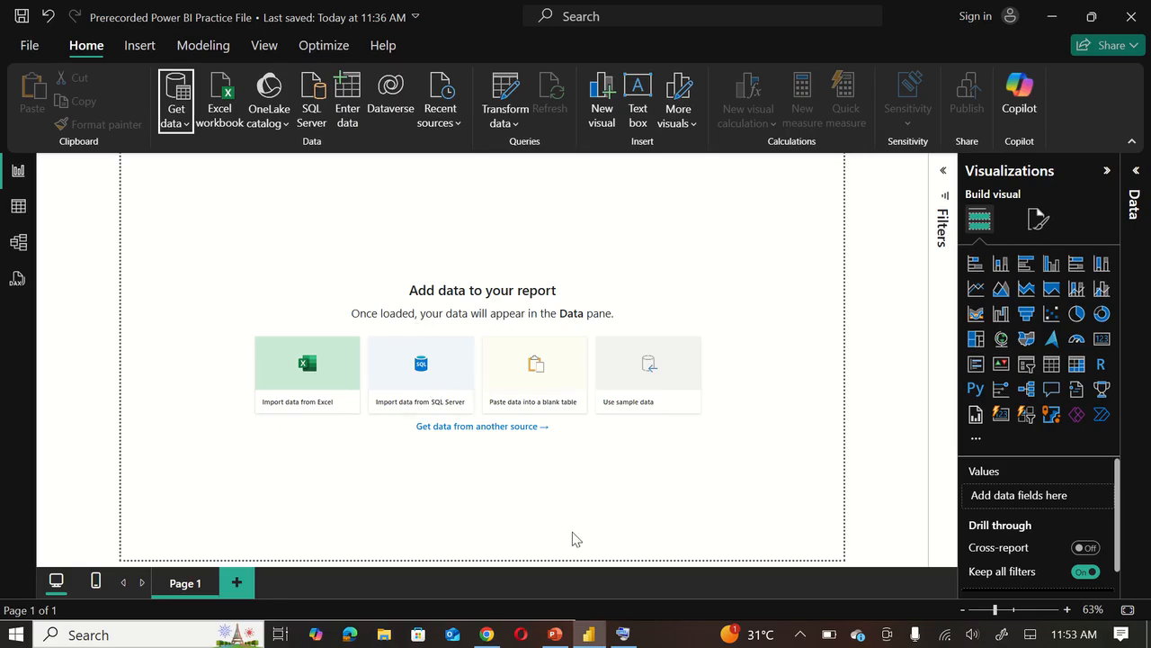
Step: Switch to the Hotel_Booking_Data spreadsheet in Chrome, start a copy of it, and replace "Copy of" in its name with "Pre-recorded Dataset_"
key("alt+Tab")
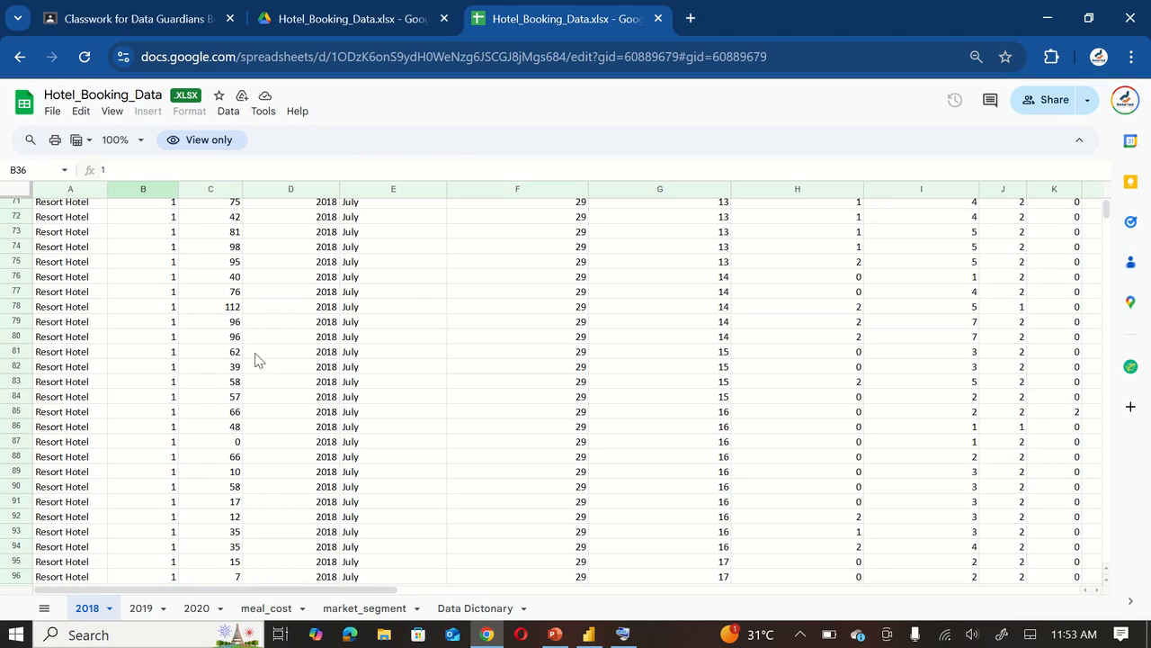
scroll(256, 359, "up", 15)
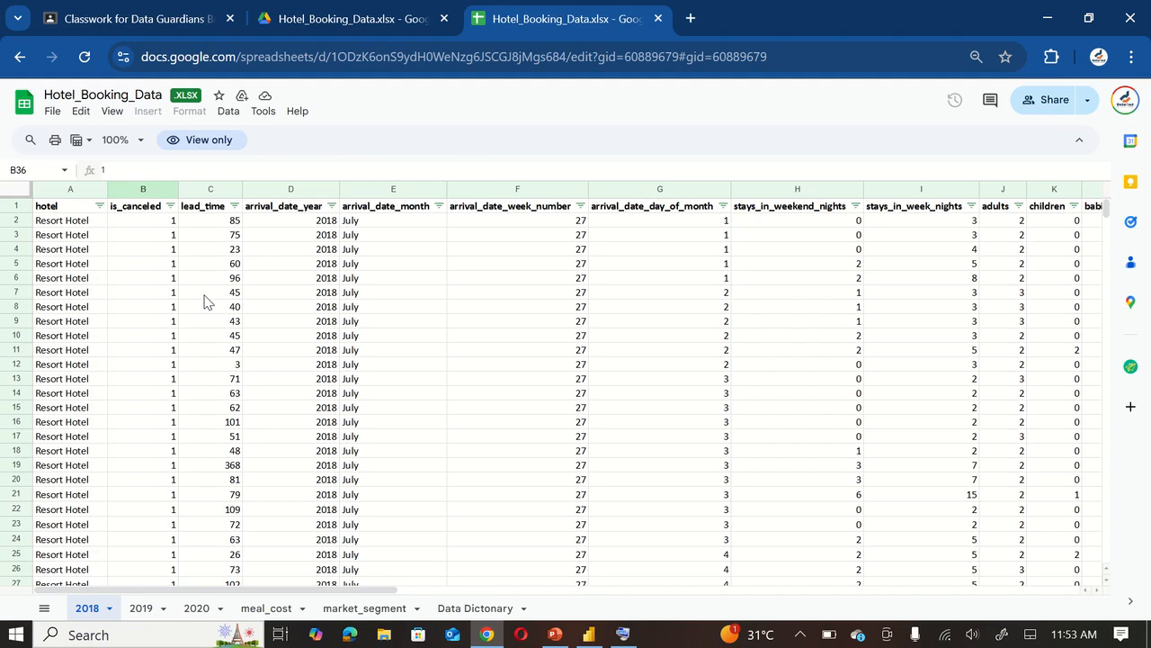
left_click(54, 114)
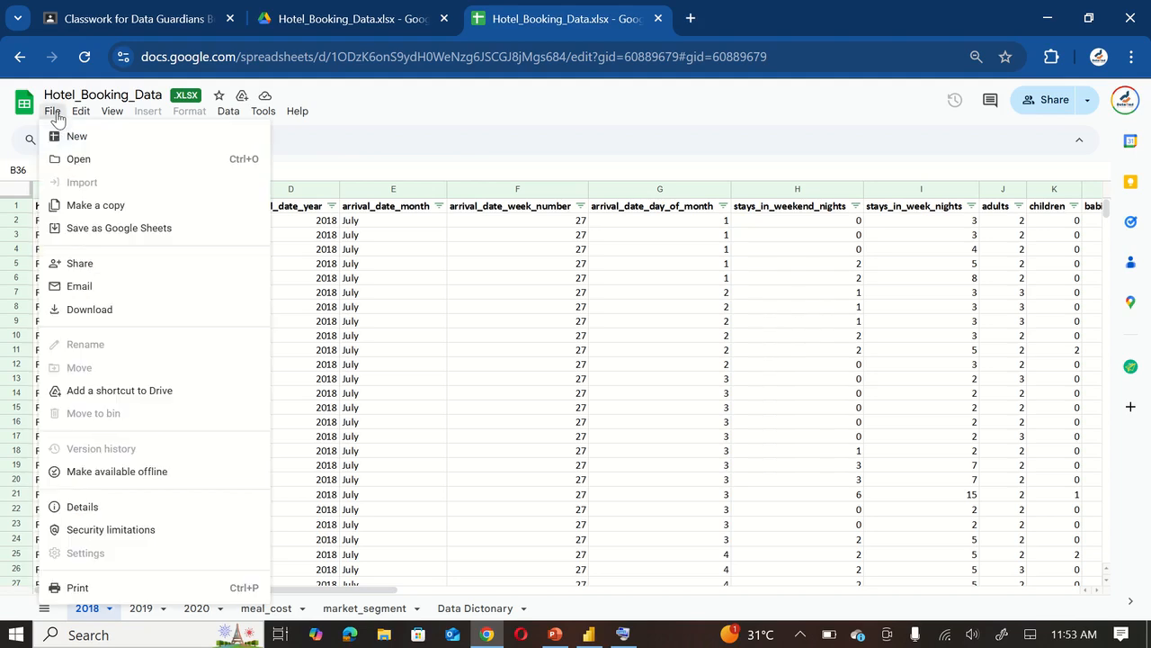
left_click(98, 207)
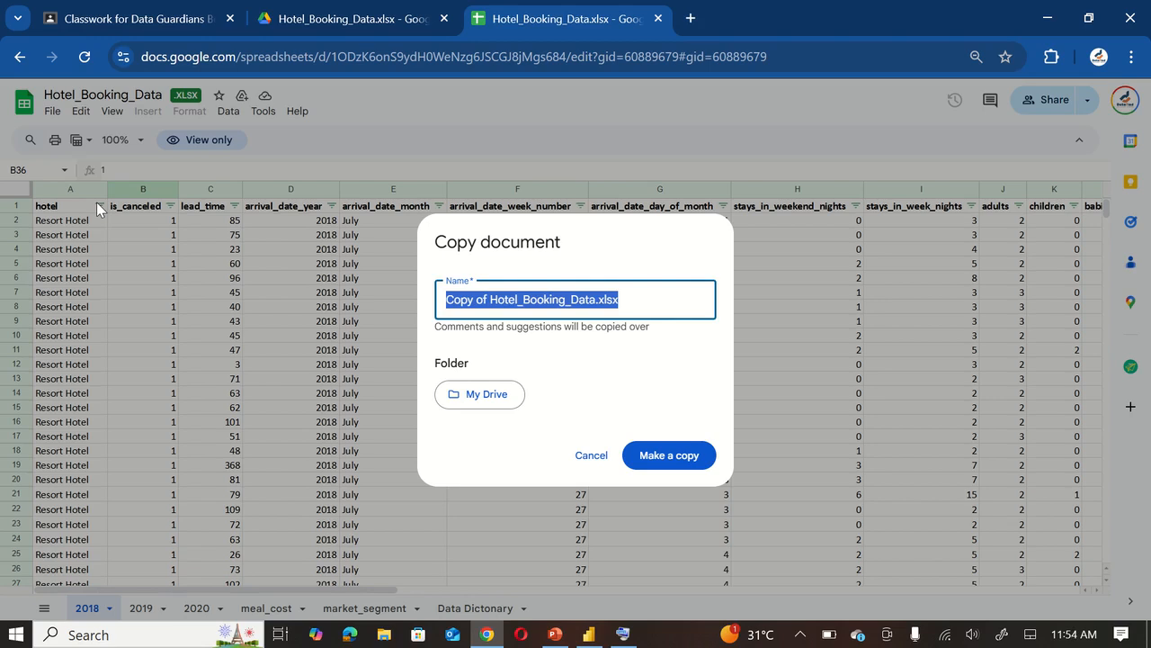
left_click(492, 298)
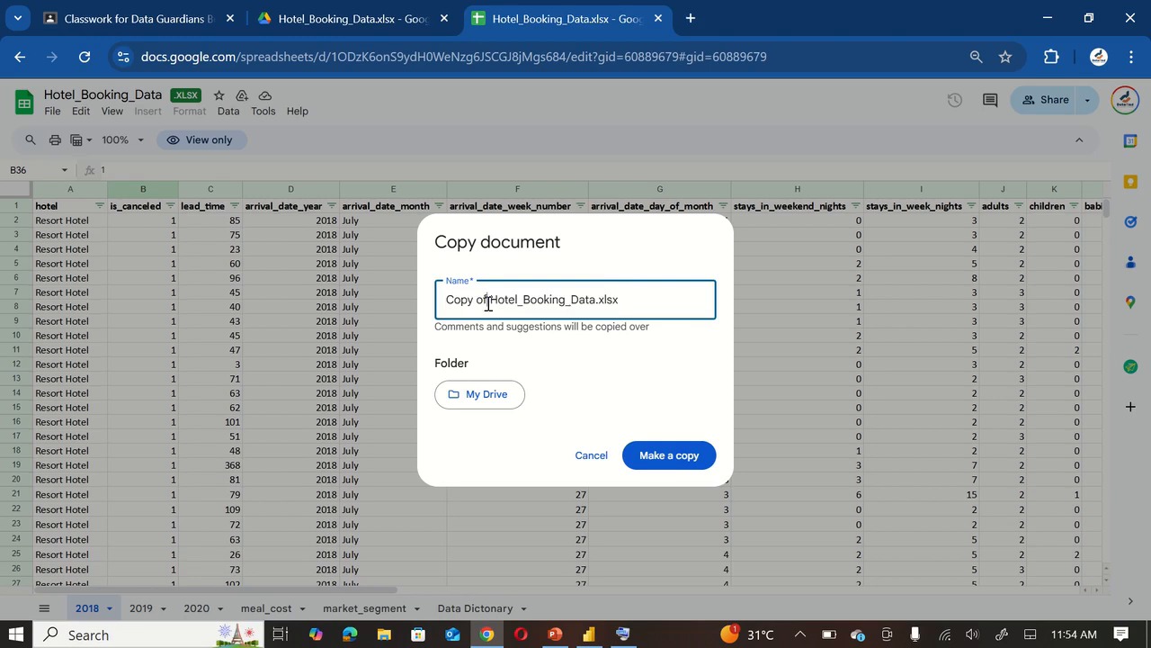
left_click_drag(492, 299, 445, 303)
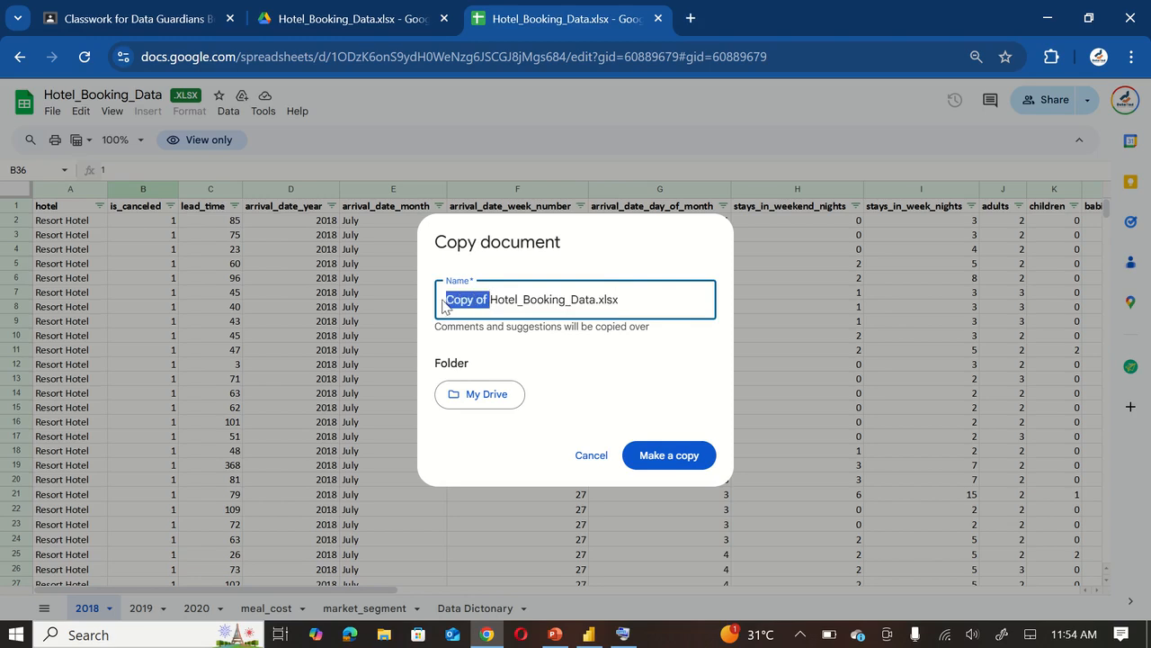
key("BackSpace")
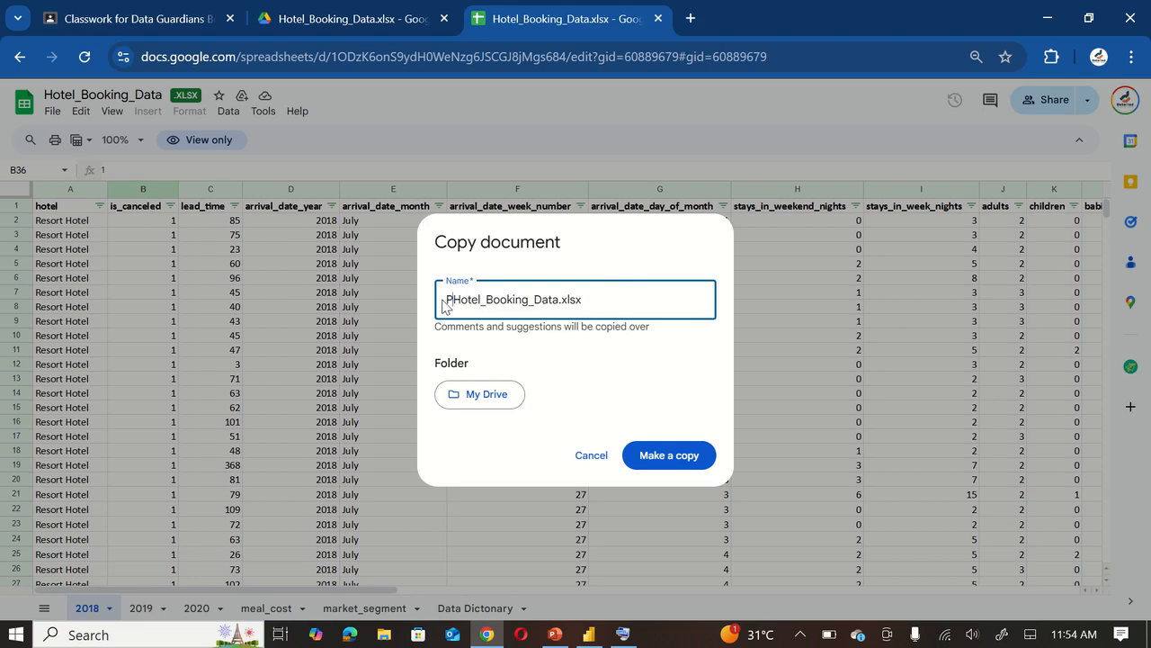
type("Pre-recorded")
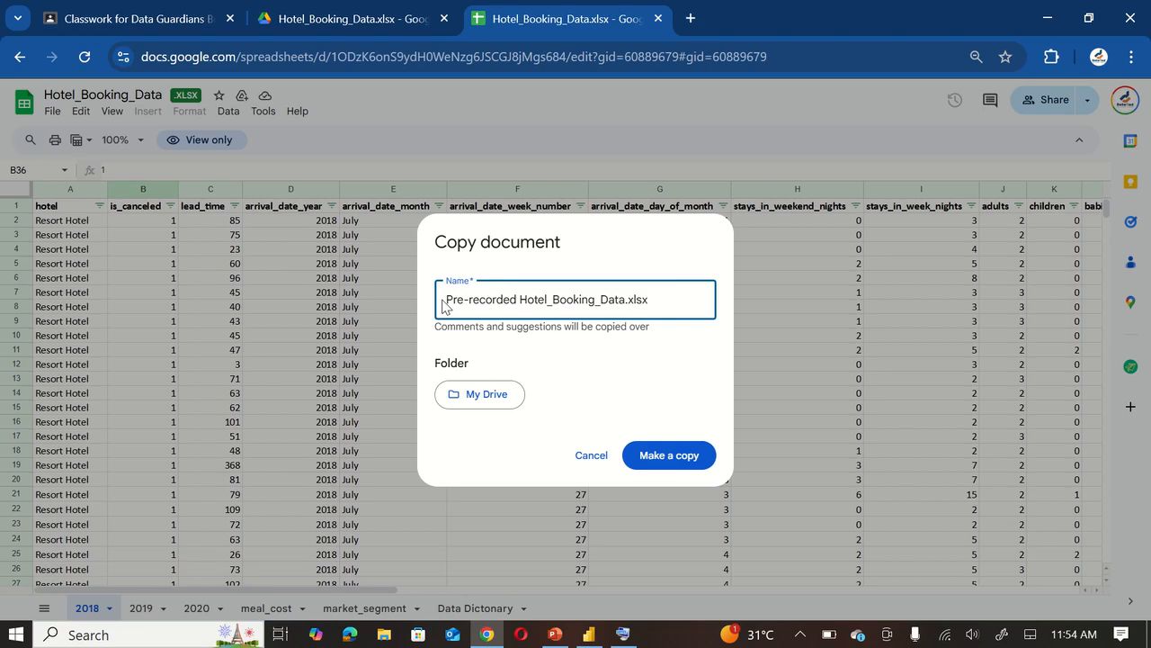
type(" Data")
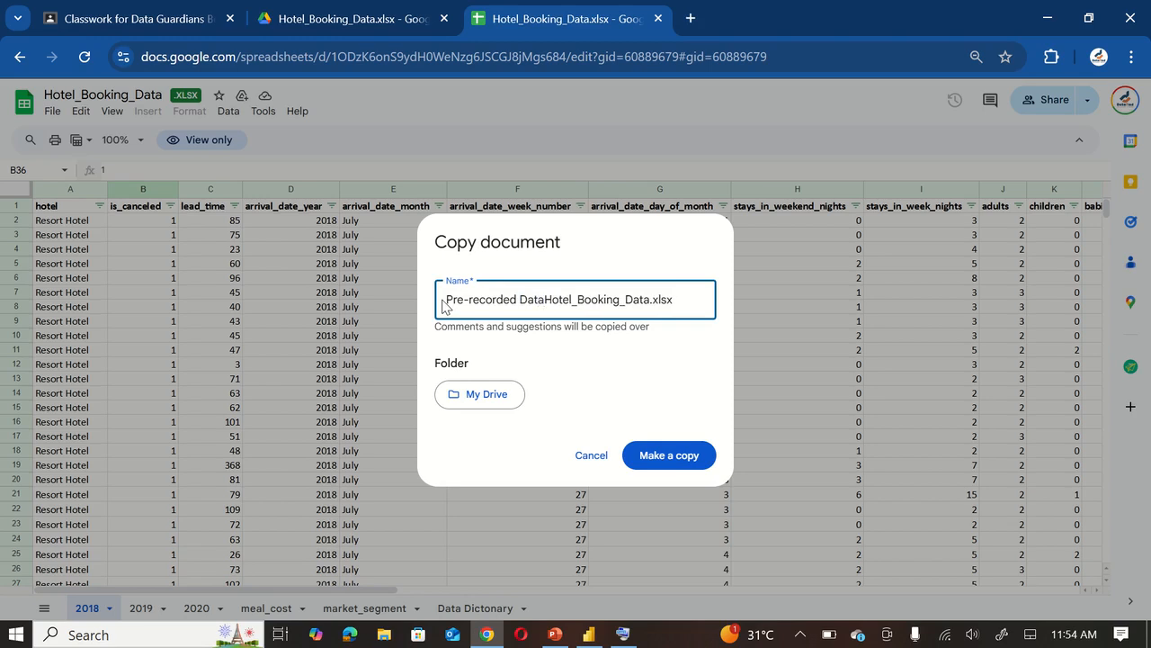
type("set_")
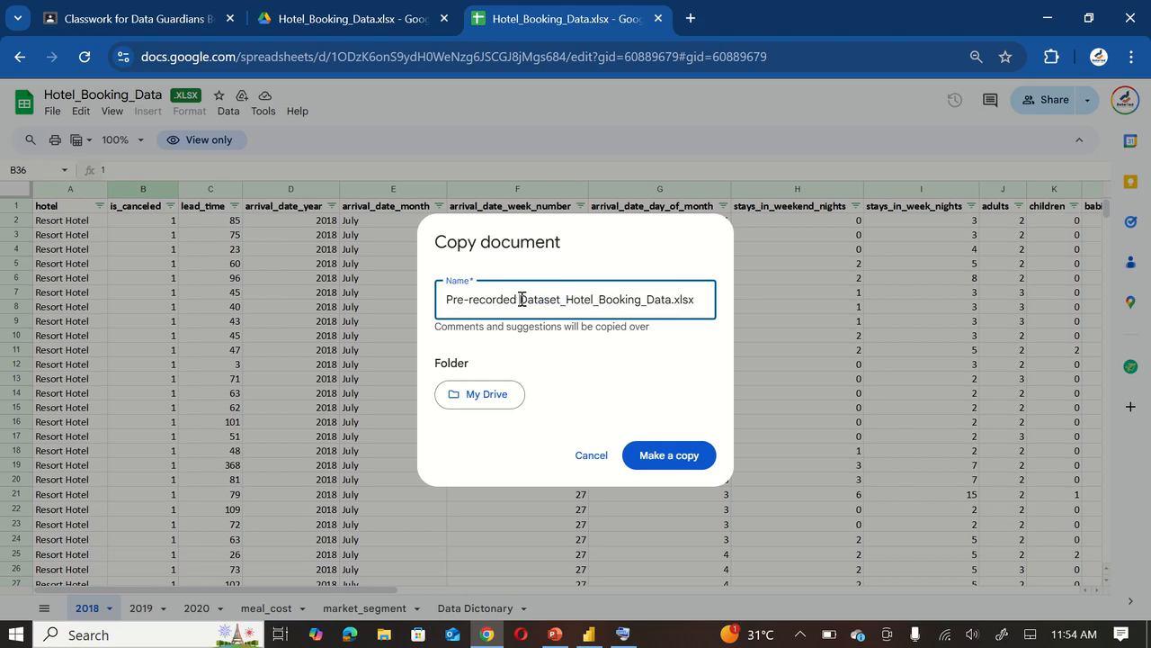
Step: Change the copy's name to Dataset_for_Pre-recorded_Practice_Hotel_Booking_Data.xlsx and create it in My Drive
left_click_drag(521, 299, 422, 304)
key("BackSpace")
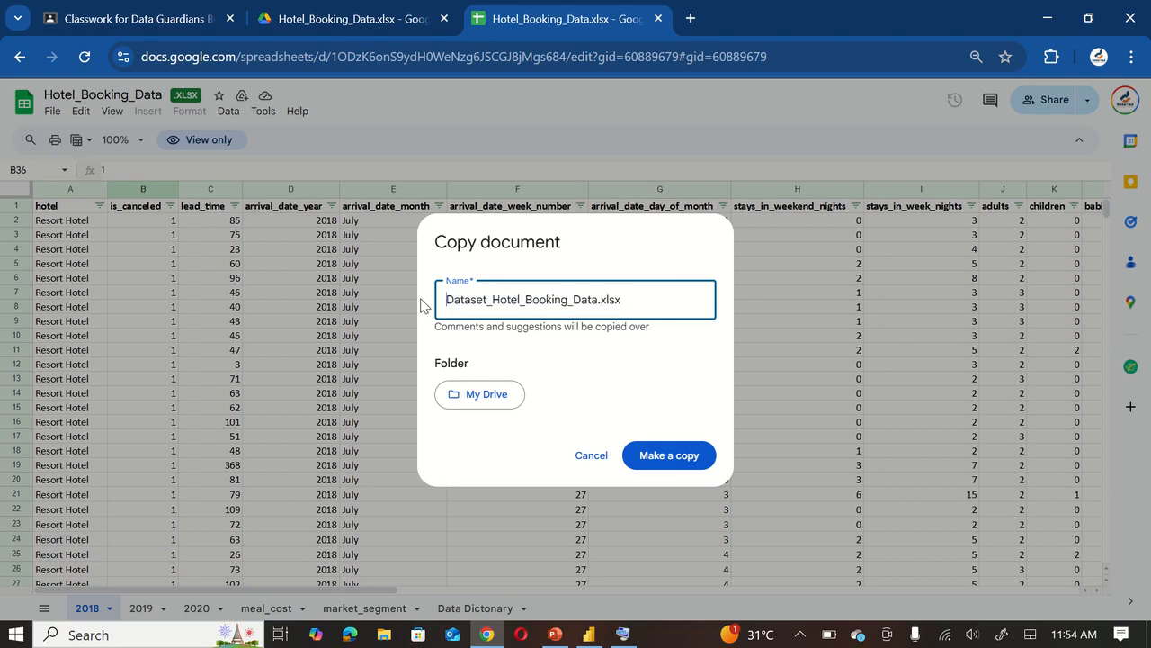
key("Right")
key("Right")
key("Right")
key("Right")
type("_for_Pre-recorded")
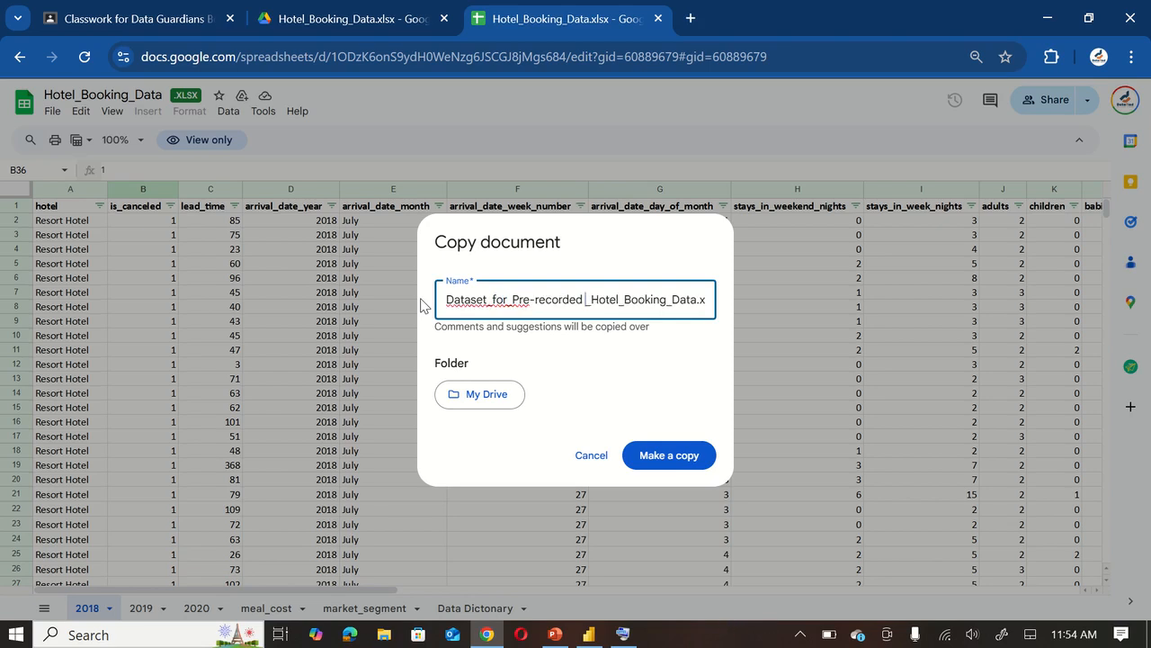
type("_Pre_")
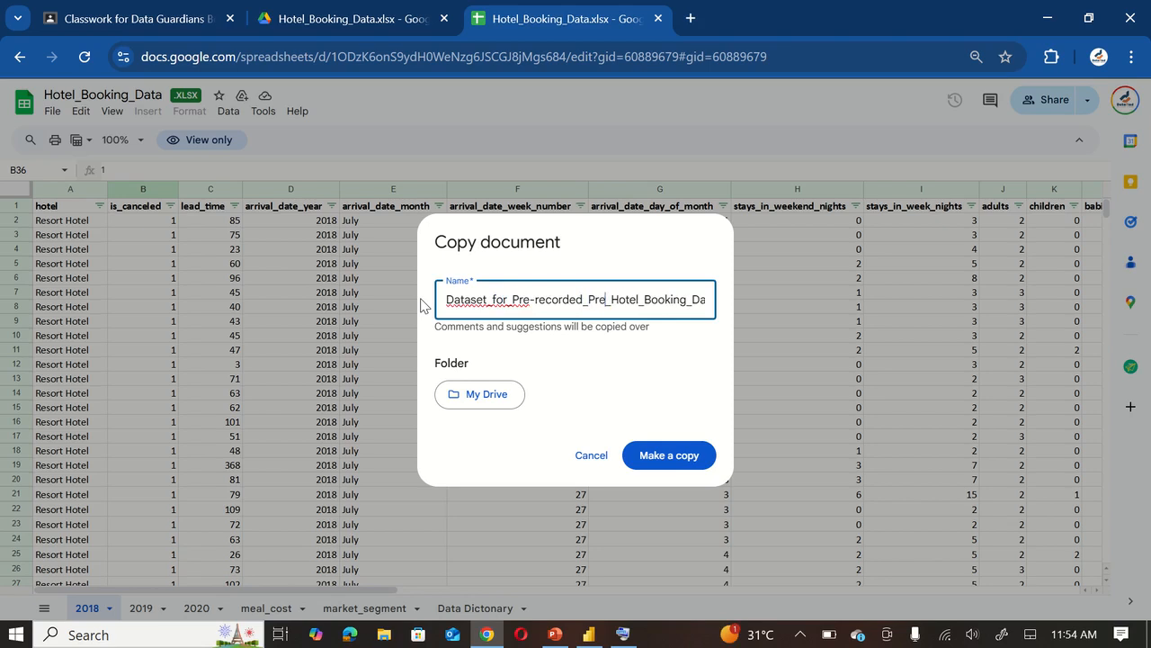
key("BackSpace")
type("actice")
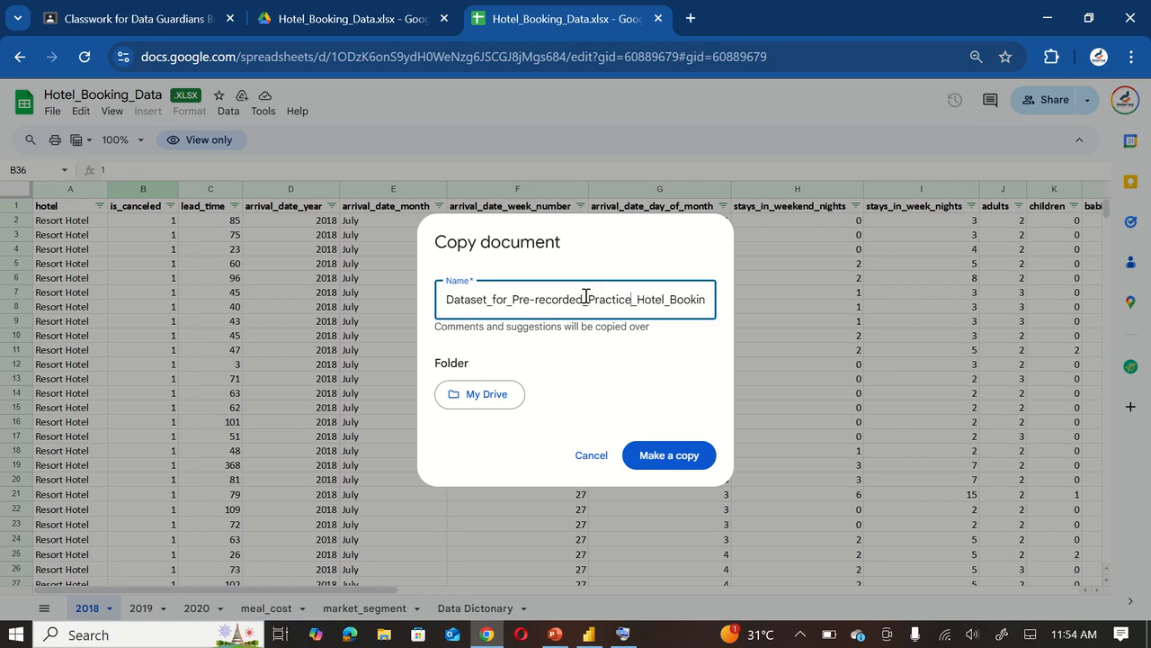
scroll(585, 297, "right", 2)
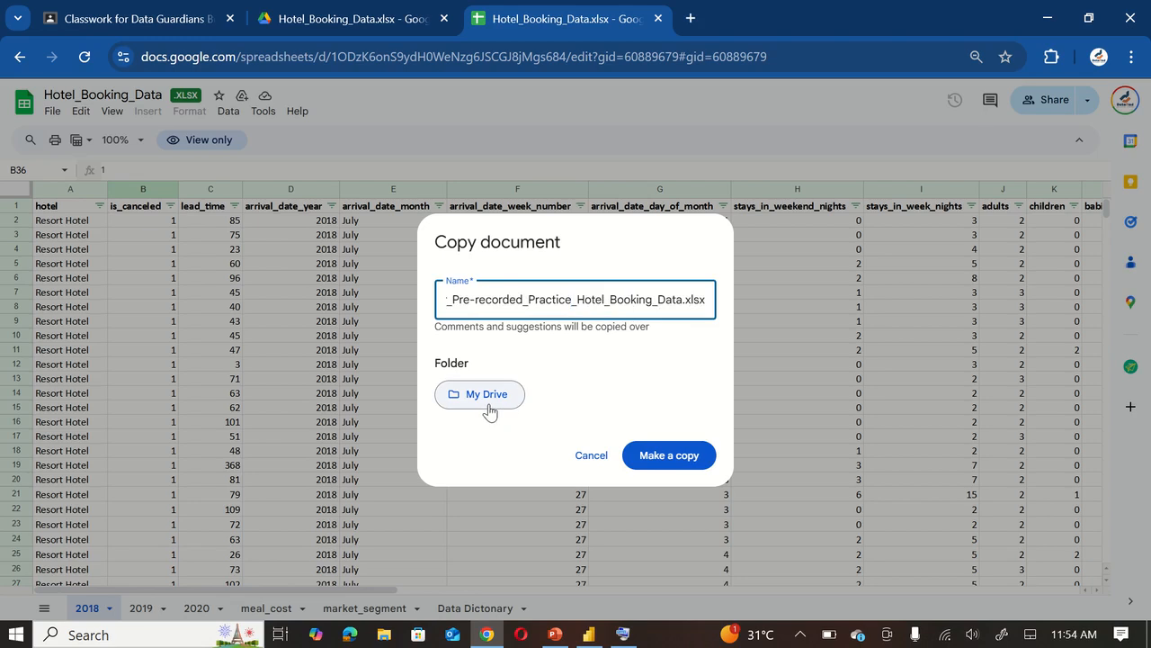
left_click(665, 458)
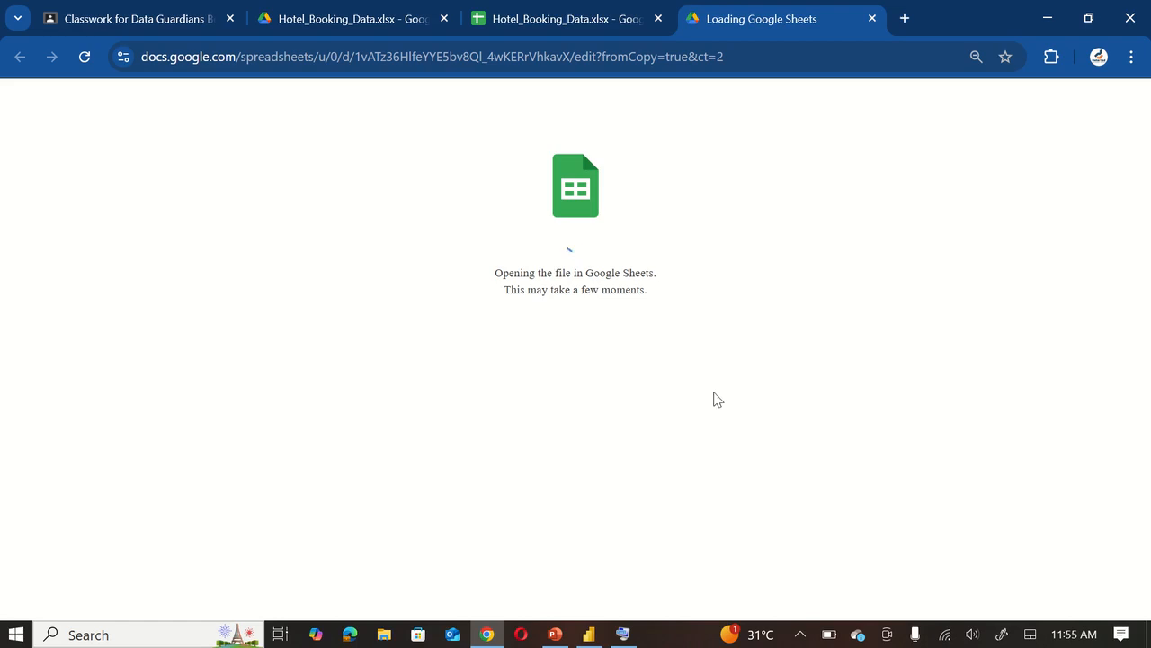
left_click(946, 634)
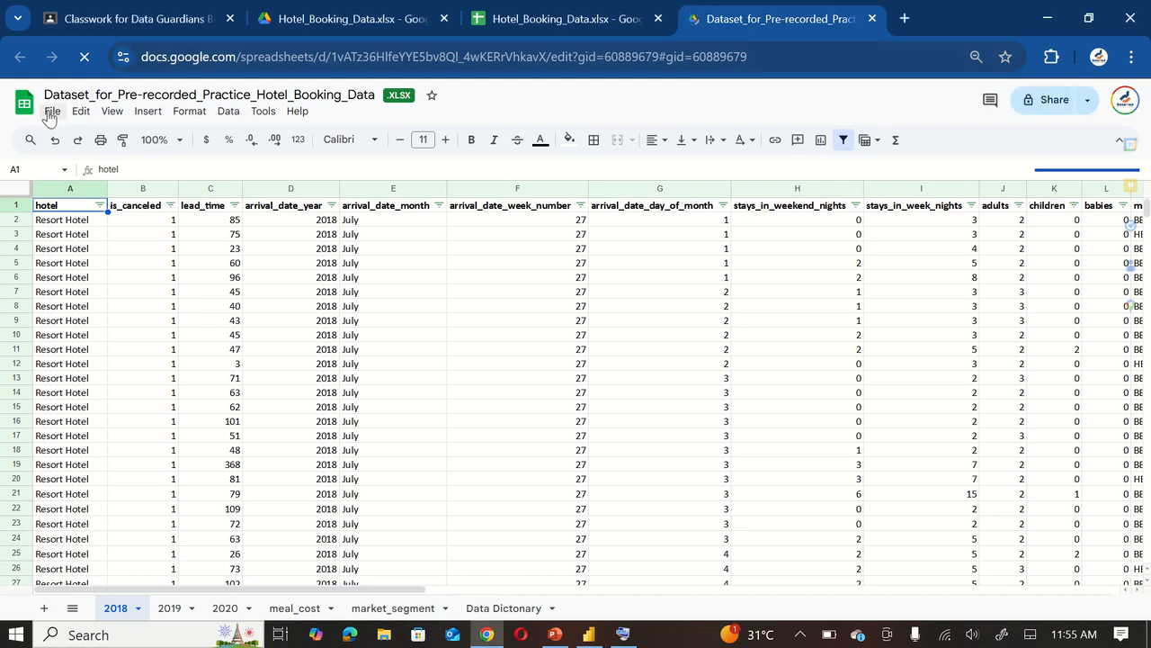
Step: Download the copied hotel booking spreadsheet as a Microsoft Excel (.xlsx) file
left_click(49, 111)
left_click(49, 111)
left_click(51, 112)
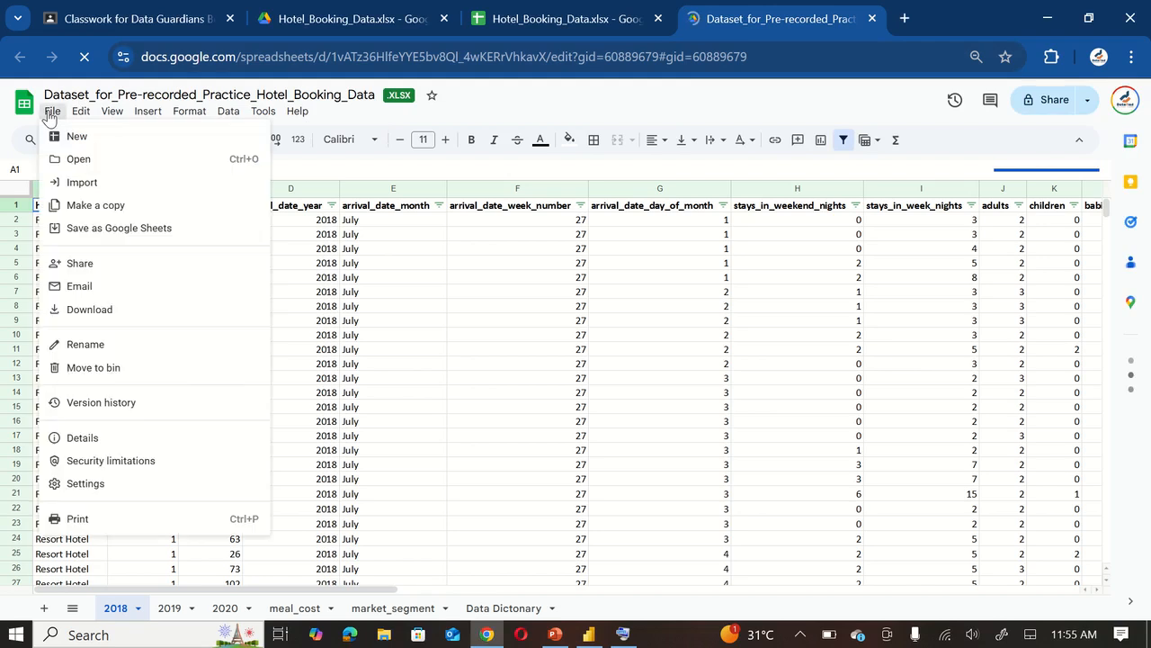
mouse_move(149, 312)
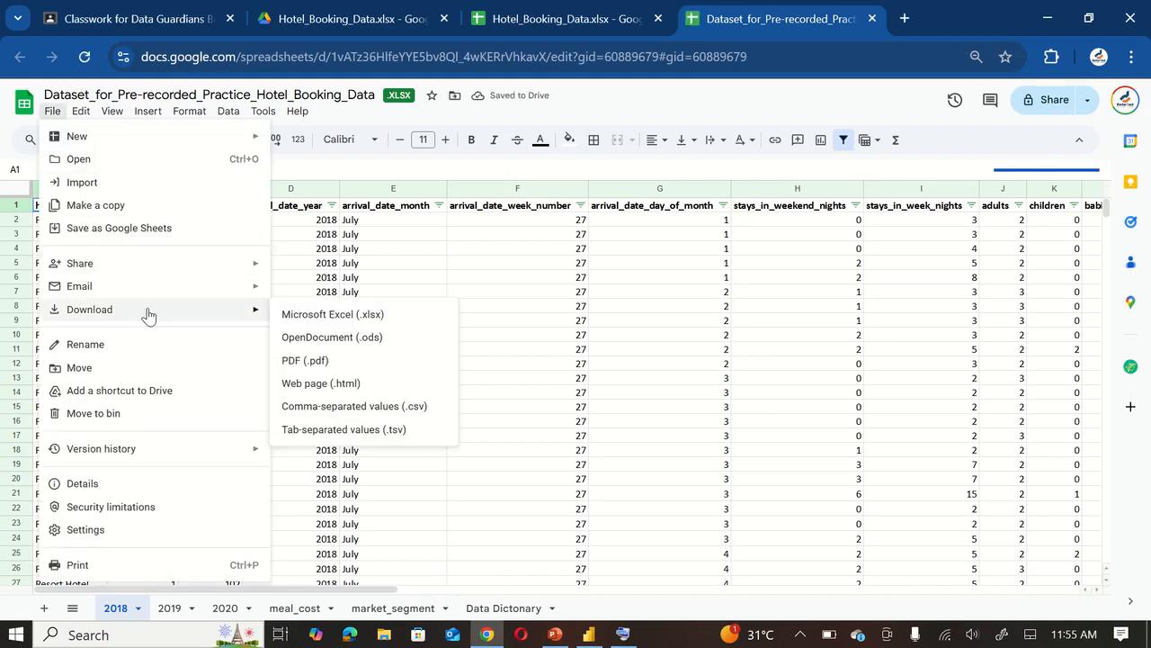
left_click(342, 315)
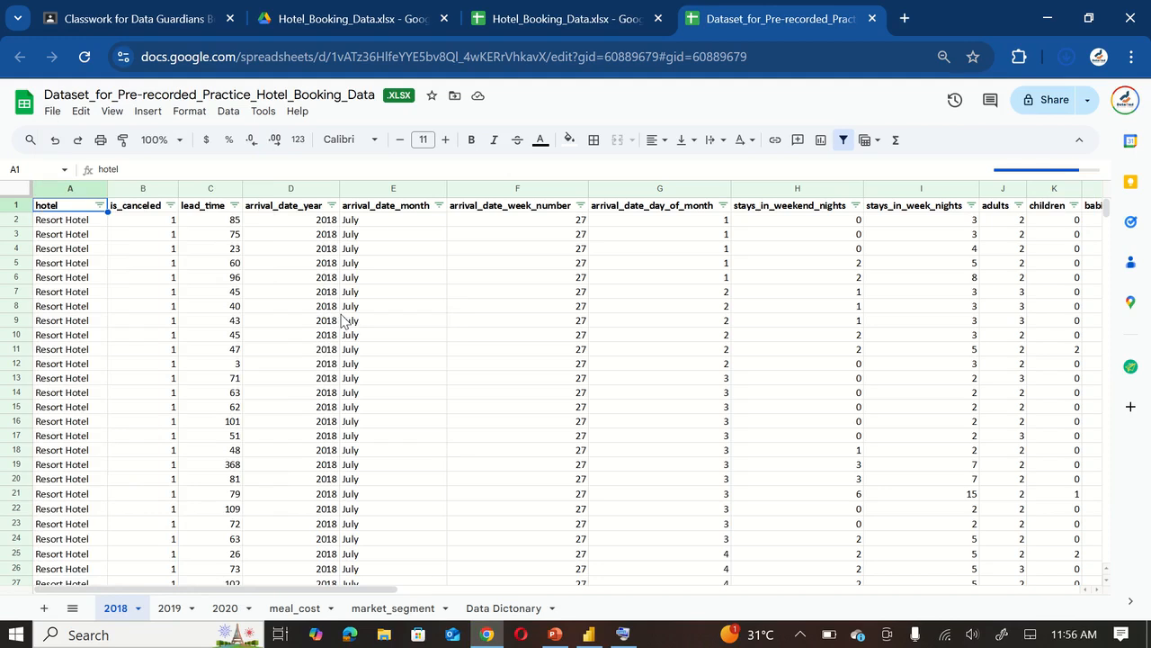
left_click(1069, 57)
Step: Switch to Power BI, start importing data from an Excel workbook, and browse to the Downloads folder
left_click(586, 632)
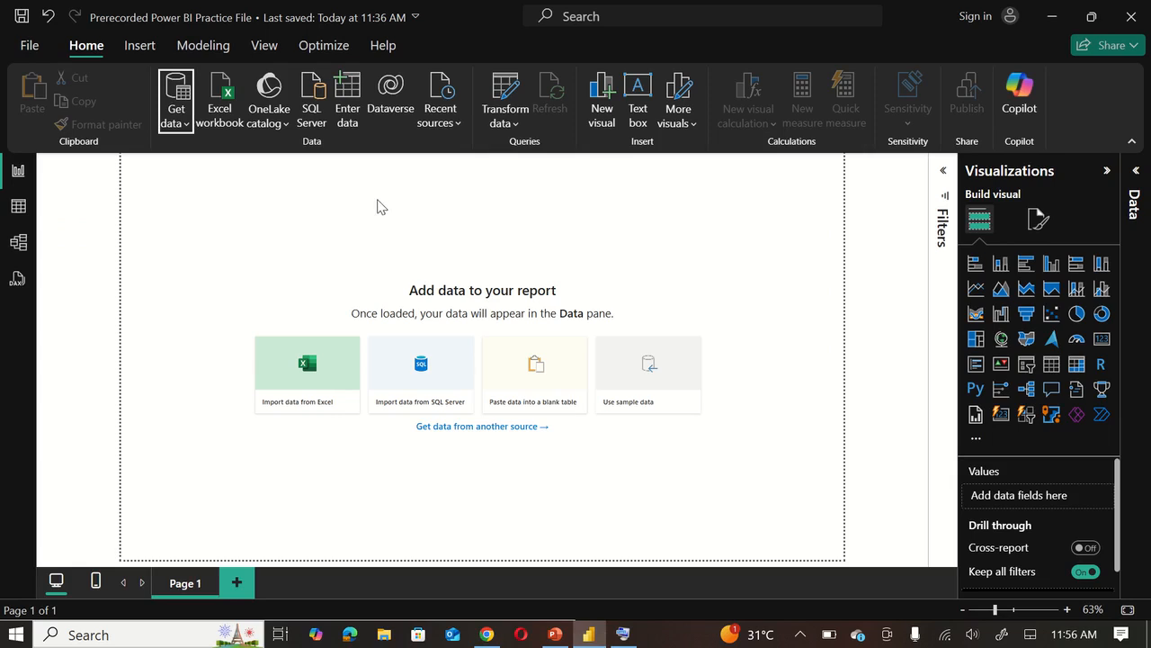
left_click(183, 126)
left_click(201, 184)
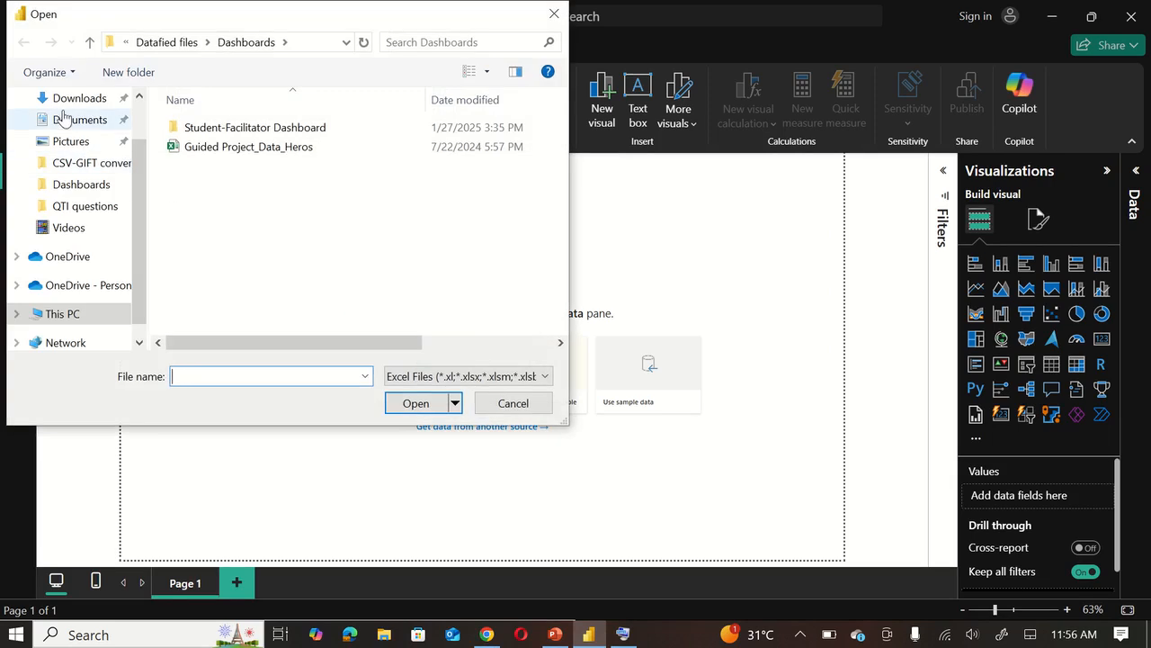
left_click(72, 99)
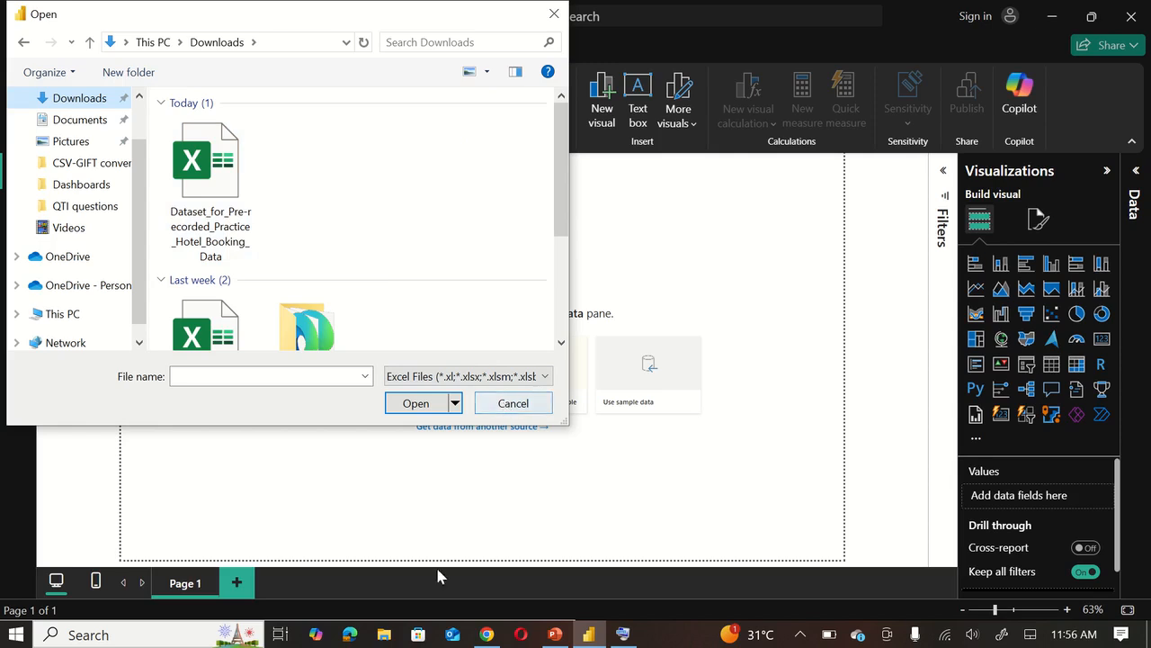
Step: Open File Explorer and go to the Dashboards folder inside Documents > Datafied files
left_click(384, 634)
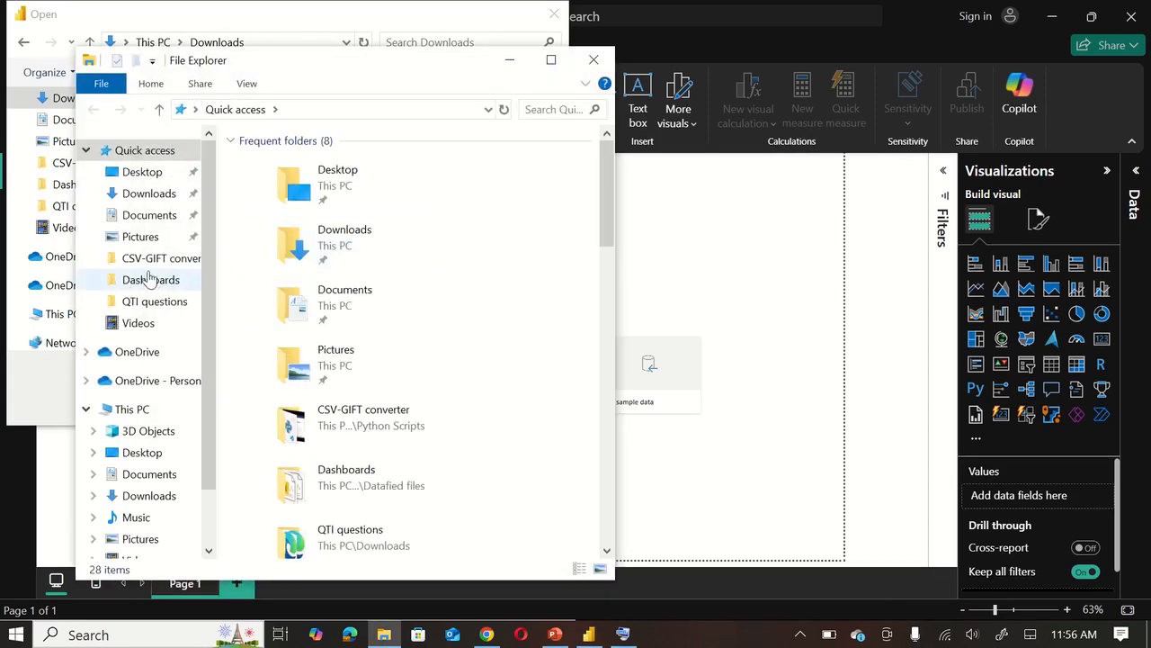
left_click(149, 279)
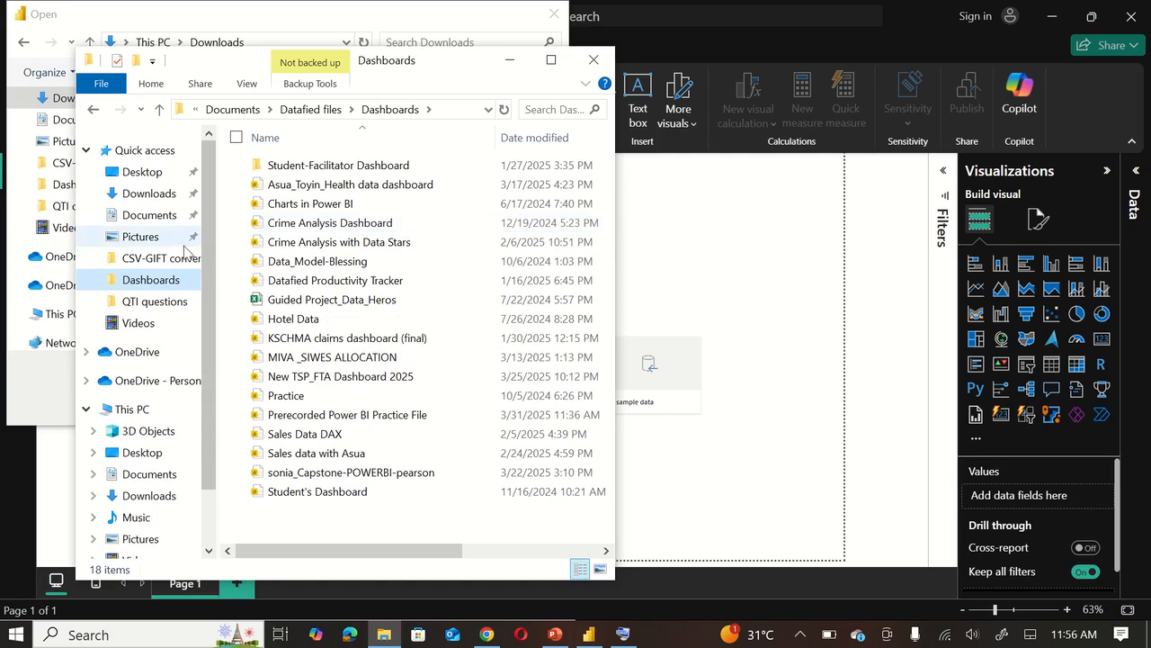
left_click(322, 113)
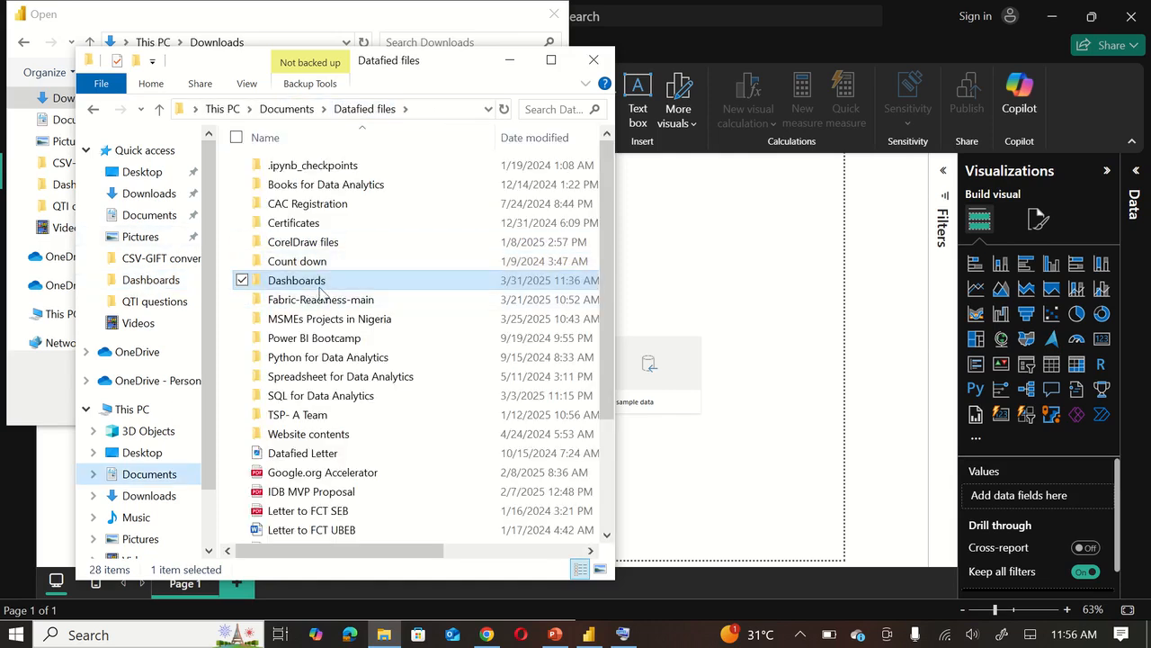
double_click(306, 281)
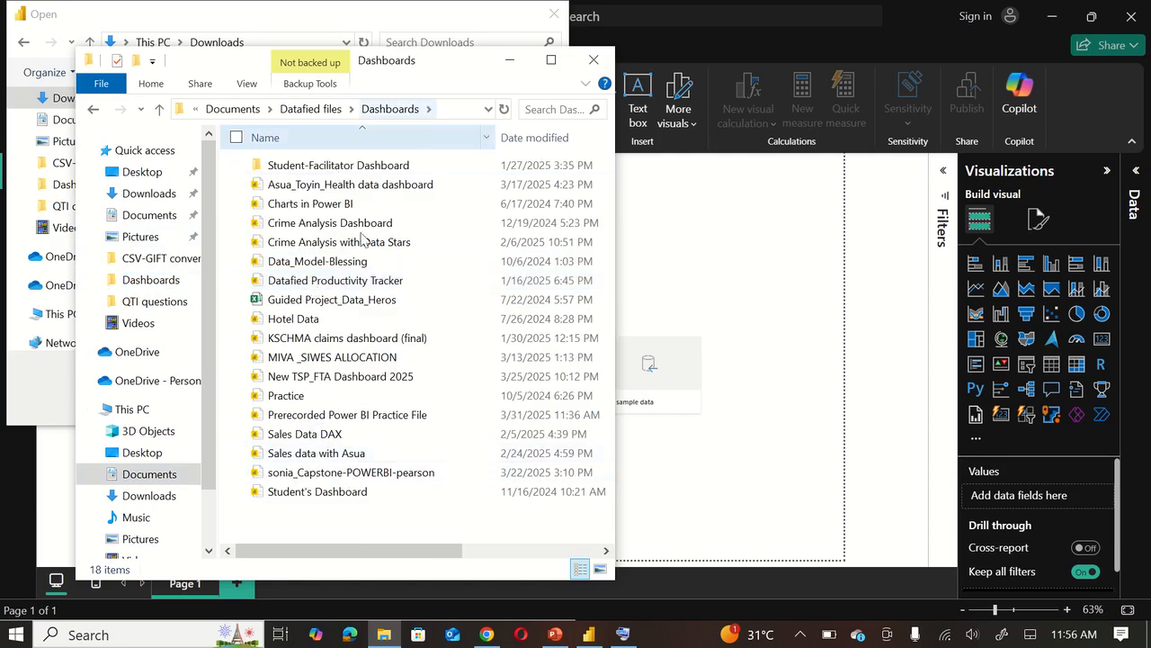
right_click(322, 520)
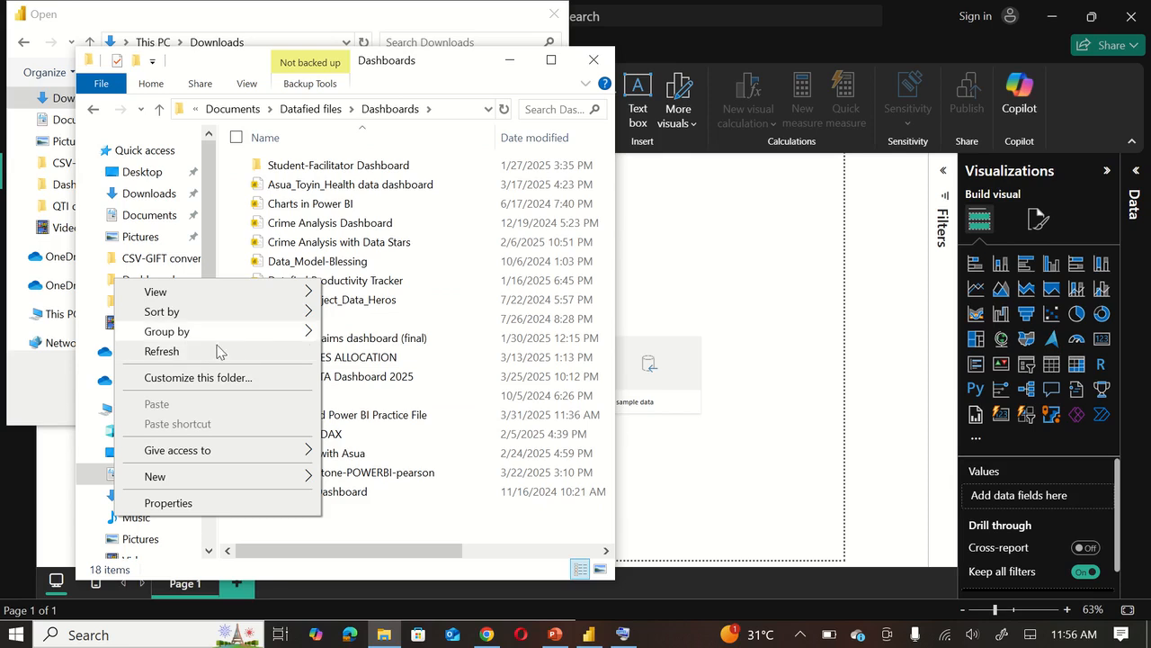
mouse_move(239, 479)
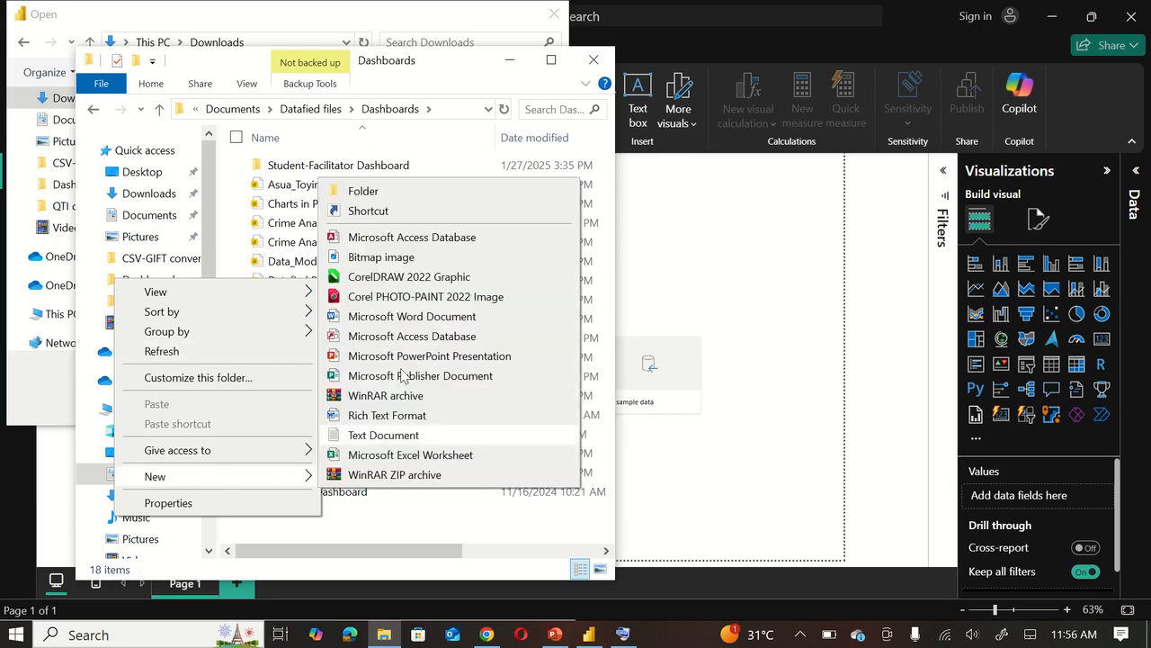
left_click(392, 527)
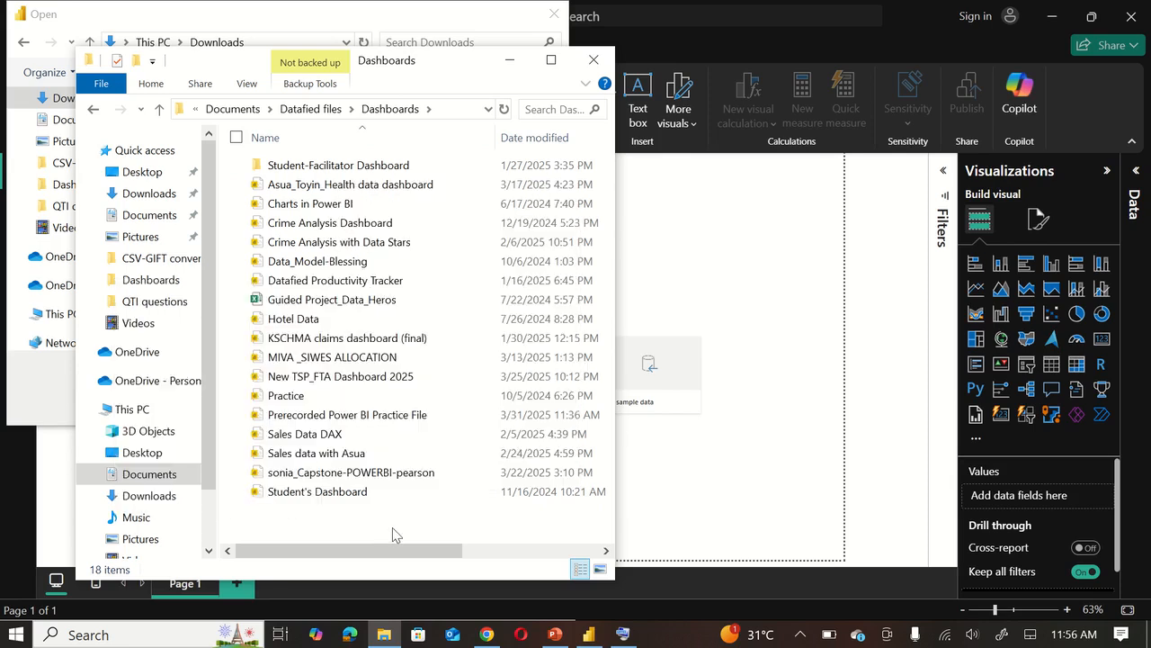
Step: Create a folder named Pre-recorded Practice Data inside the Dashboards folder and open it
right_click(309, 520)
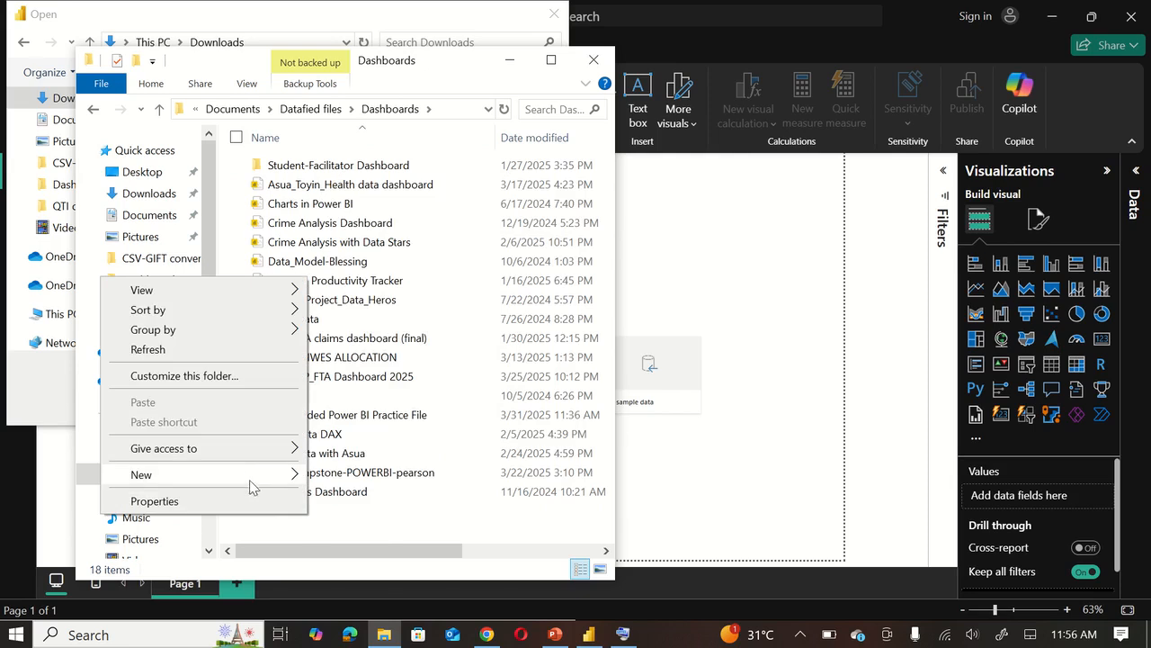
mouse_move(249, 479)
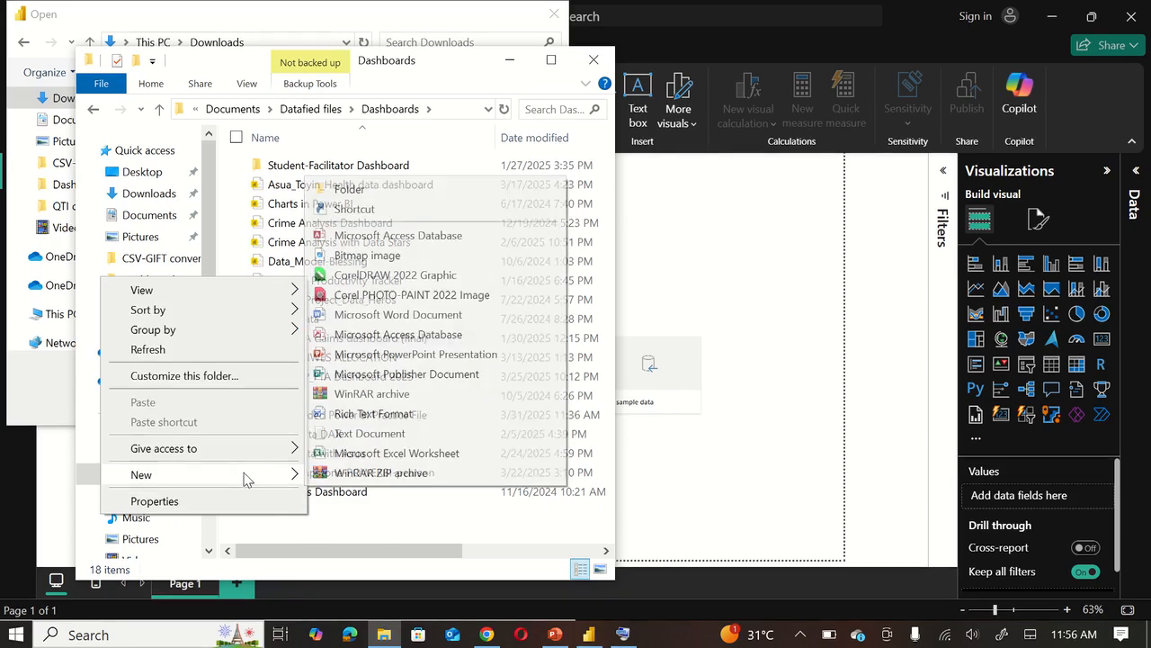
left_click(349, 189)
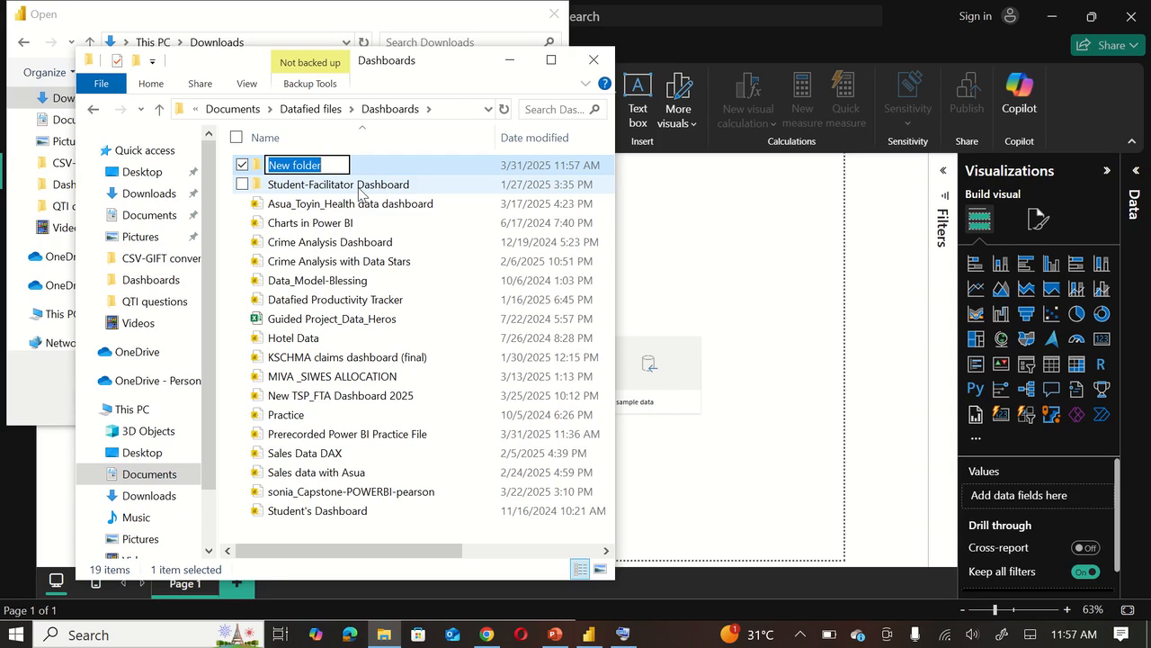
type("Pr")
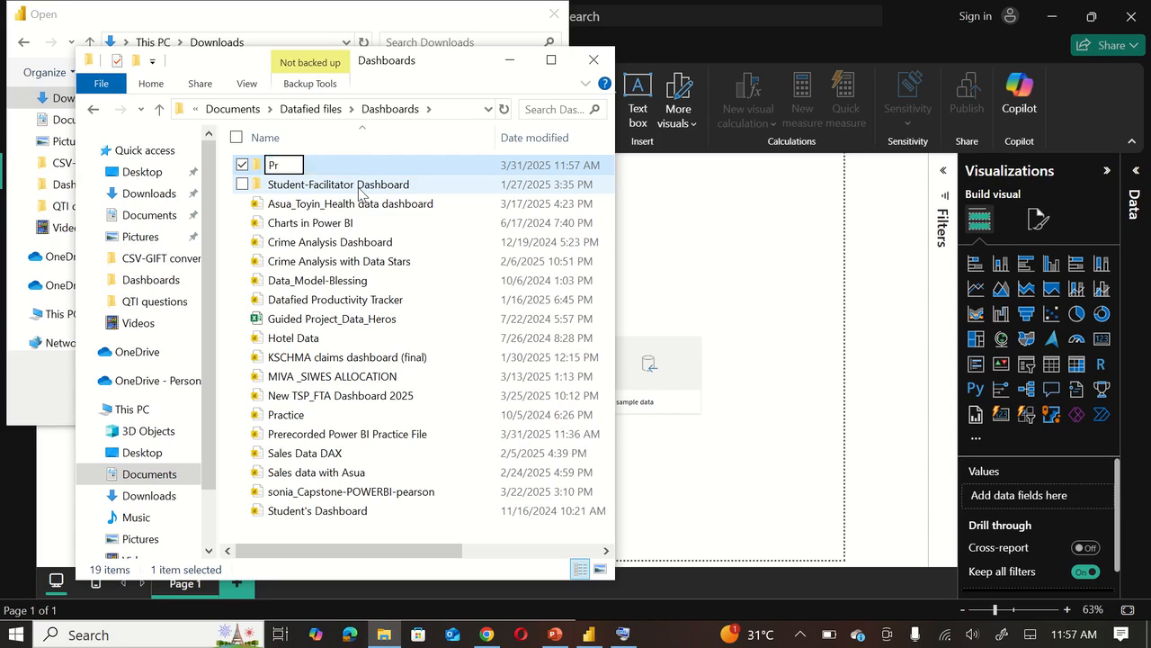
type("e-recorded")
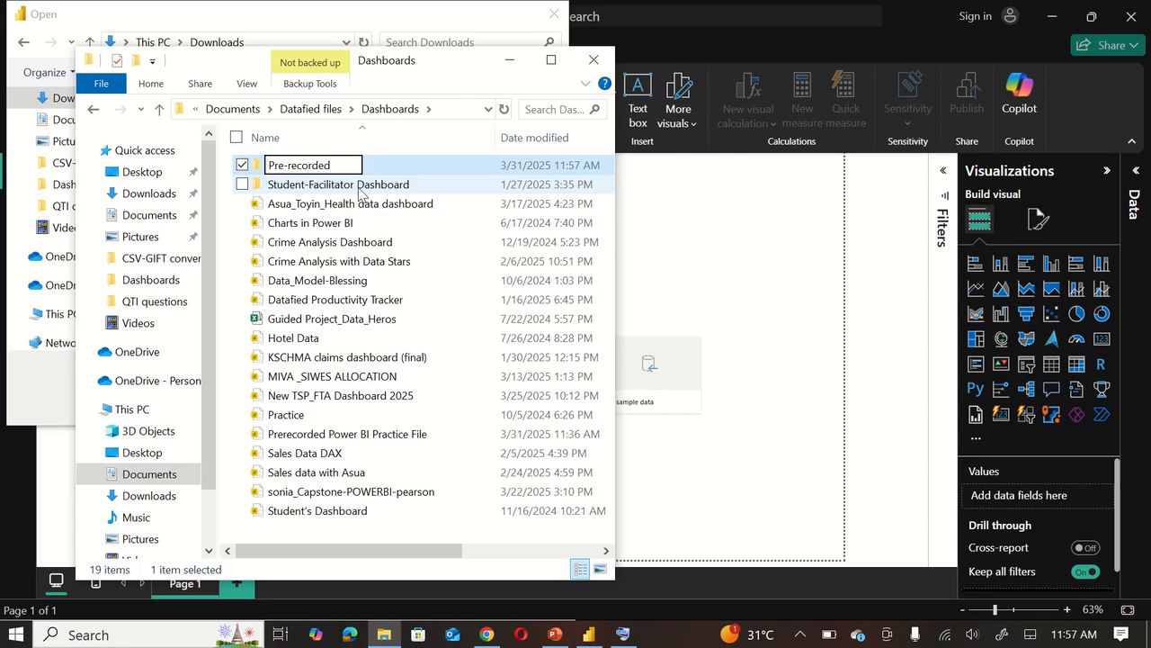
type(" Practi")
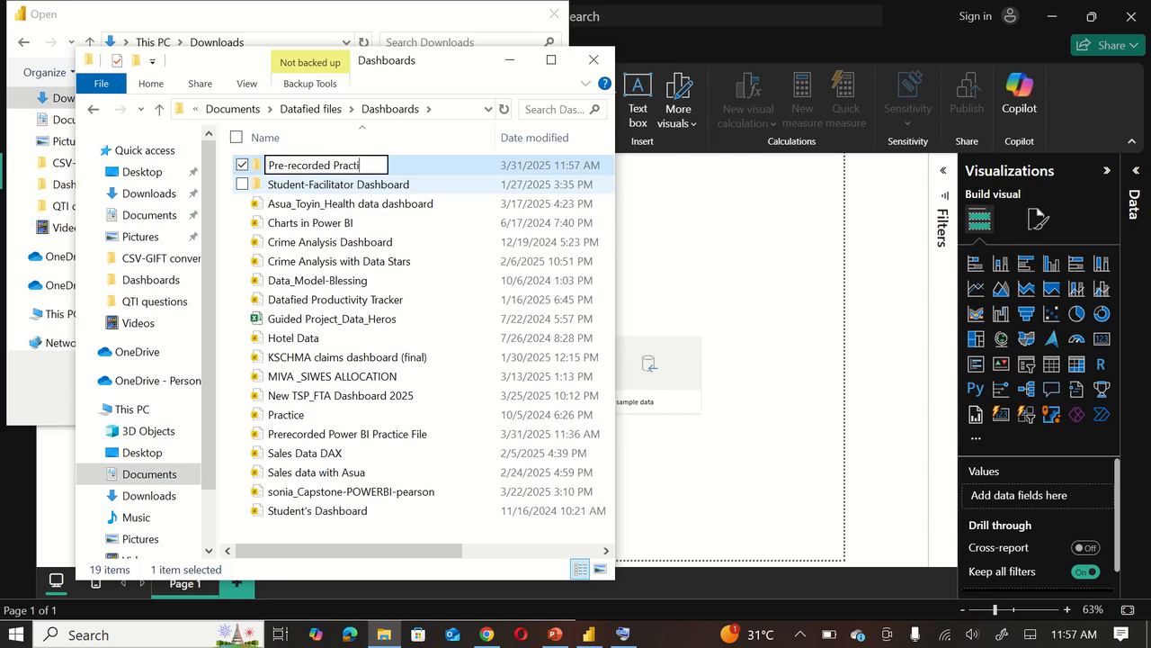
type("ce Data")
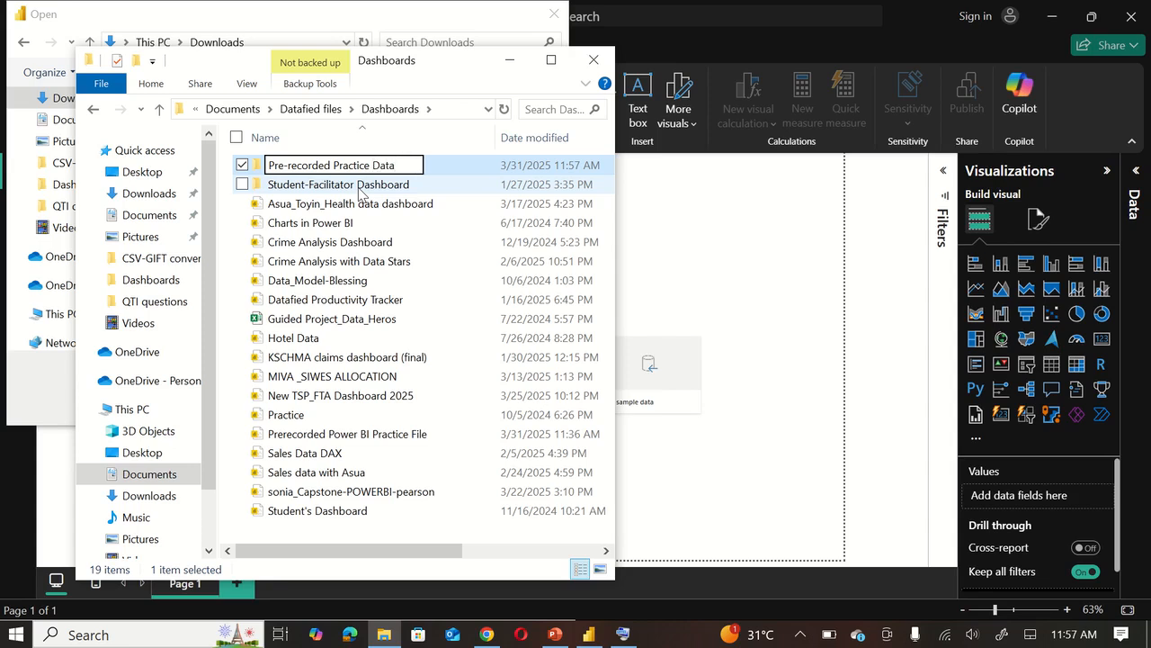
key("Return")
key("Return")
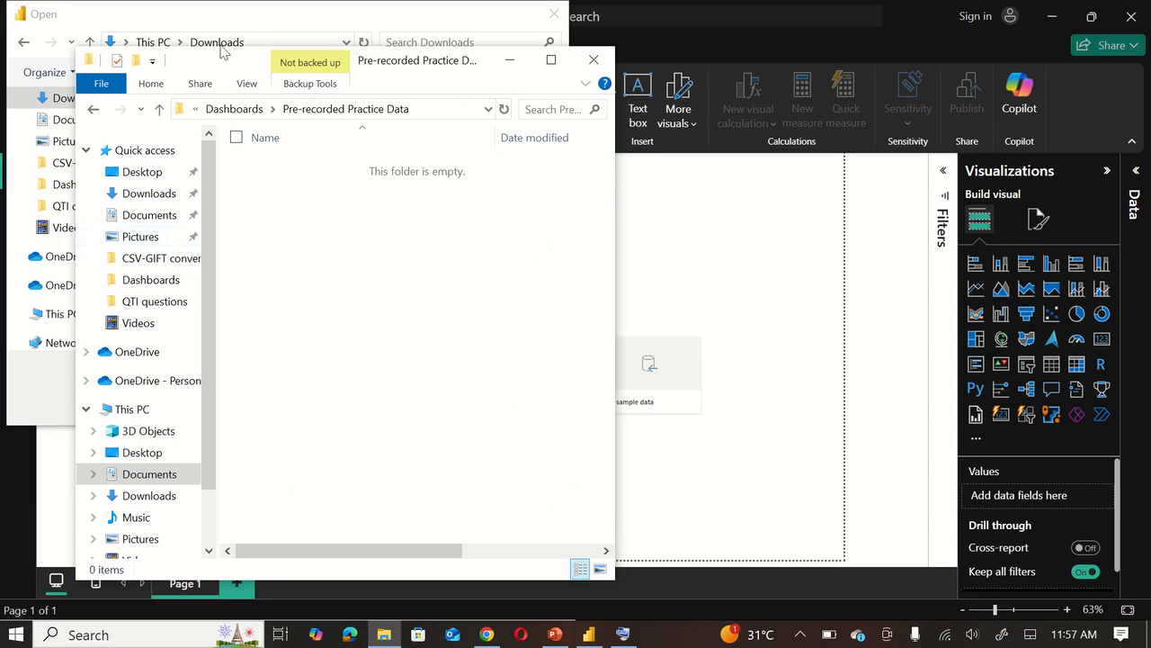
Step: Move the Dataset_for_Pre-recorded_Practice_Hotel_Booking_Data workbook from Downloads into Dashboards > Pre-recorded Practice Data, and close File Explorer
left_click(137, 196)
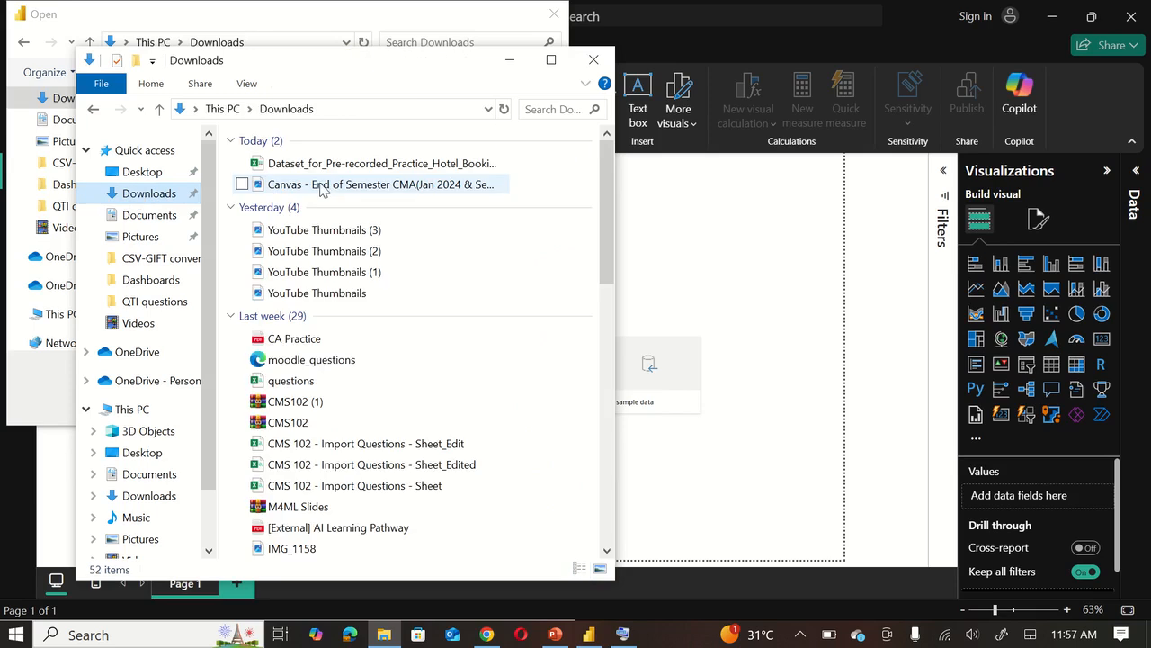
left_click(289, 167)
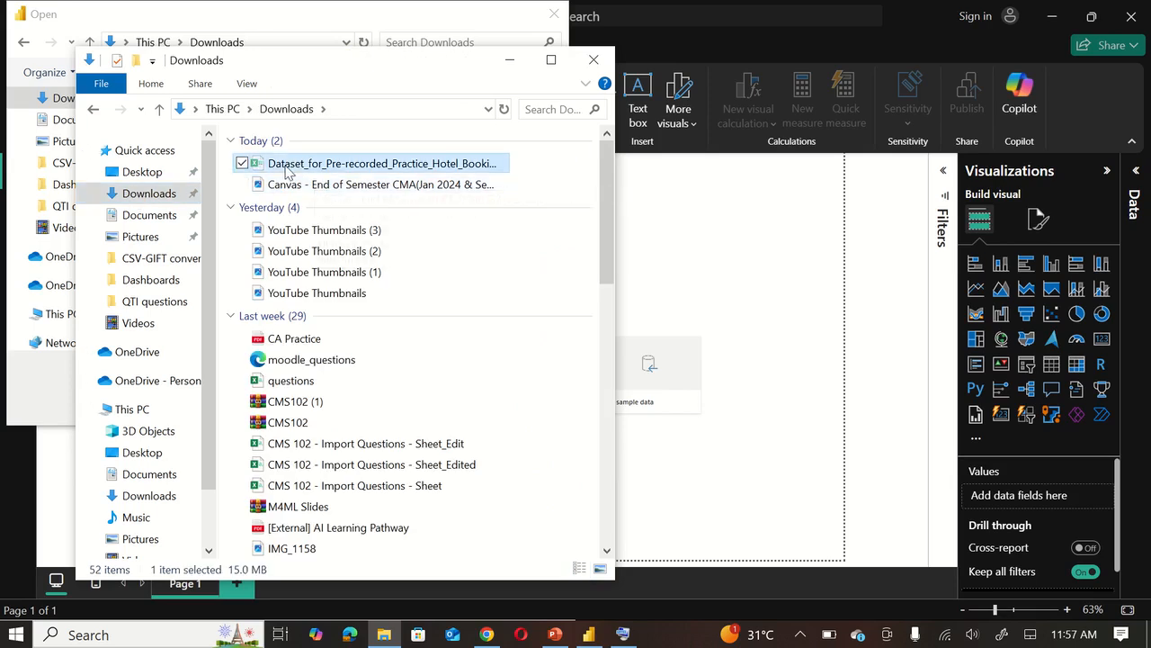
left_click(154, 280)
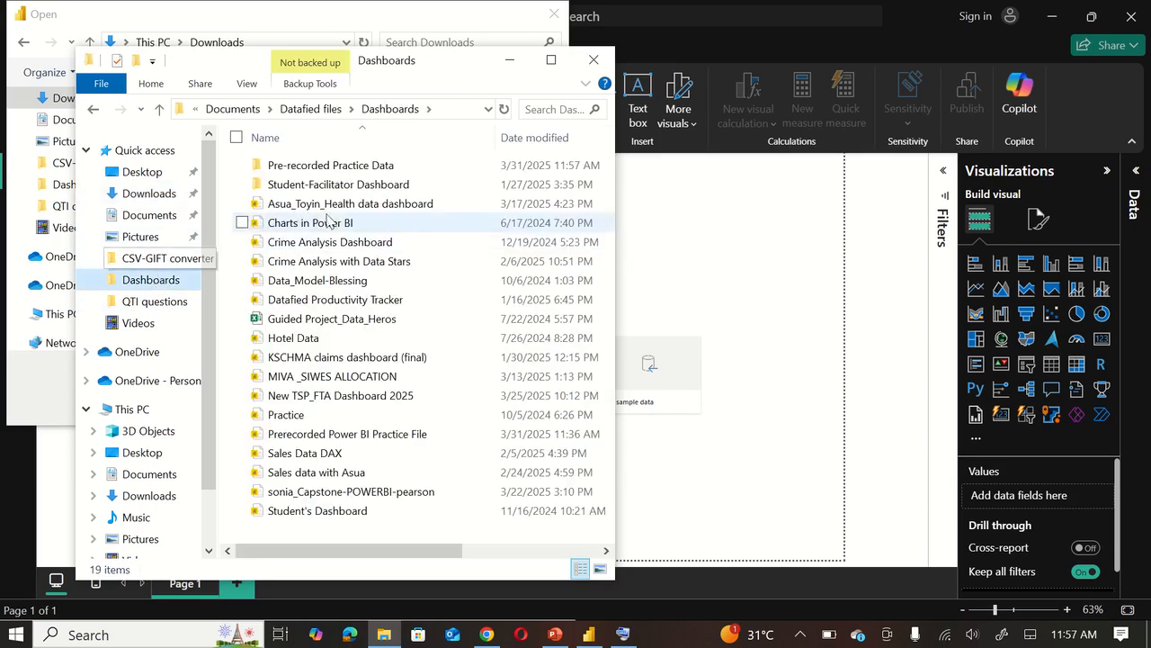
double_click(317, 166)
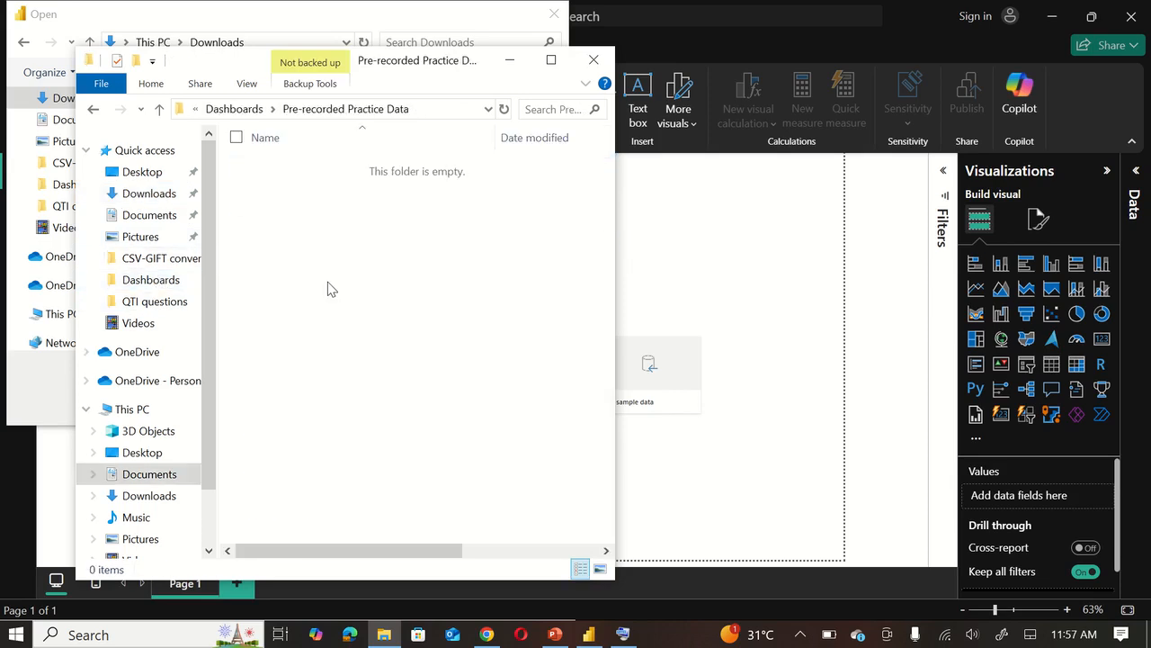
key("ctrl+v")
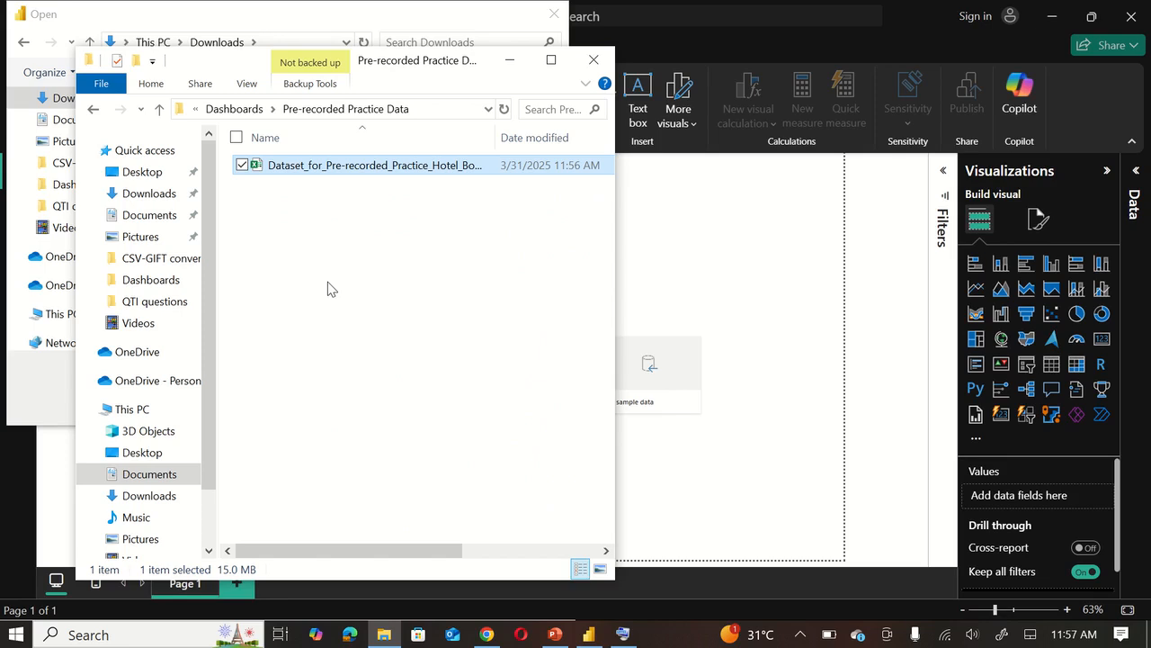
left_click(384, 287)
left_click(594, 59)
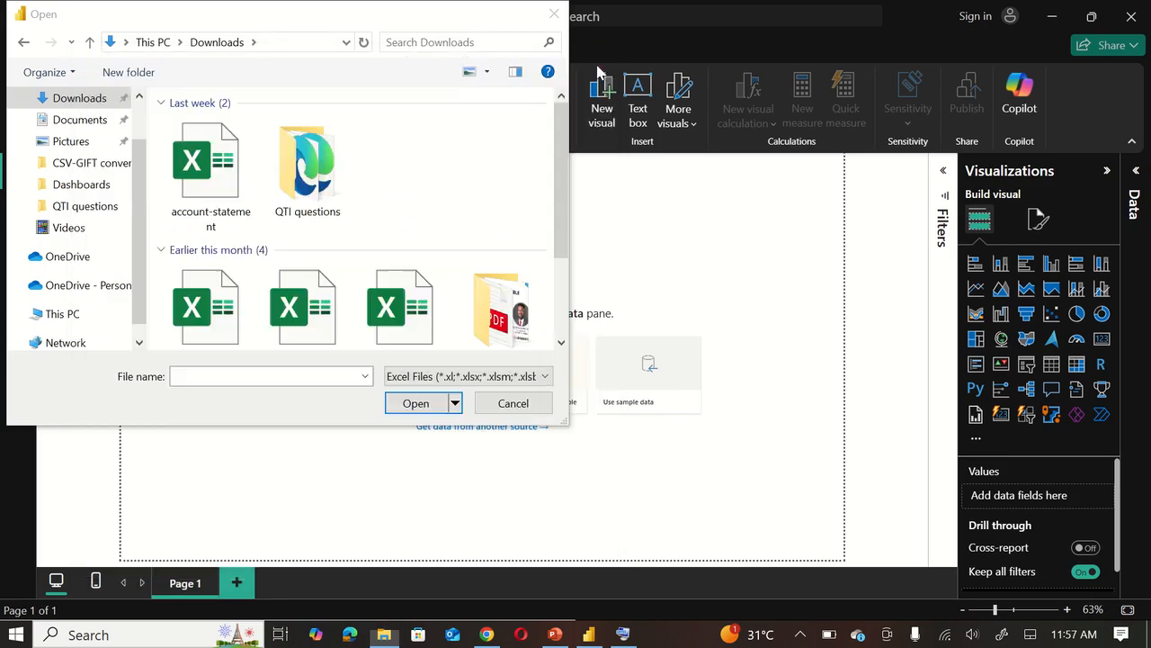
Step: Cancel the pending file selection and restart the Excel workbook import, opening the hotel booking dataset from the Pre-recorded Practice Data folder
left_click(534, 401)
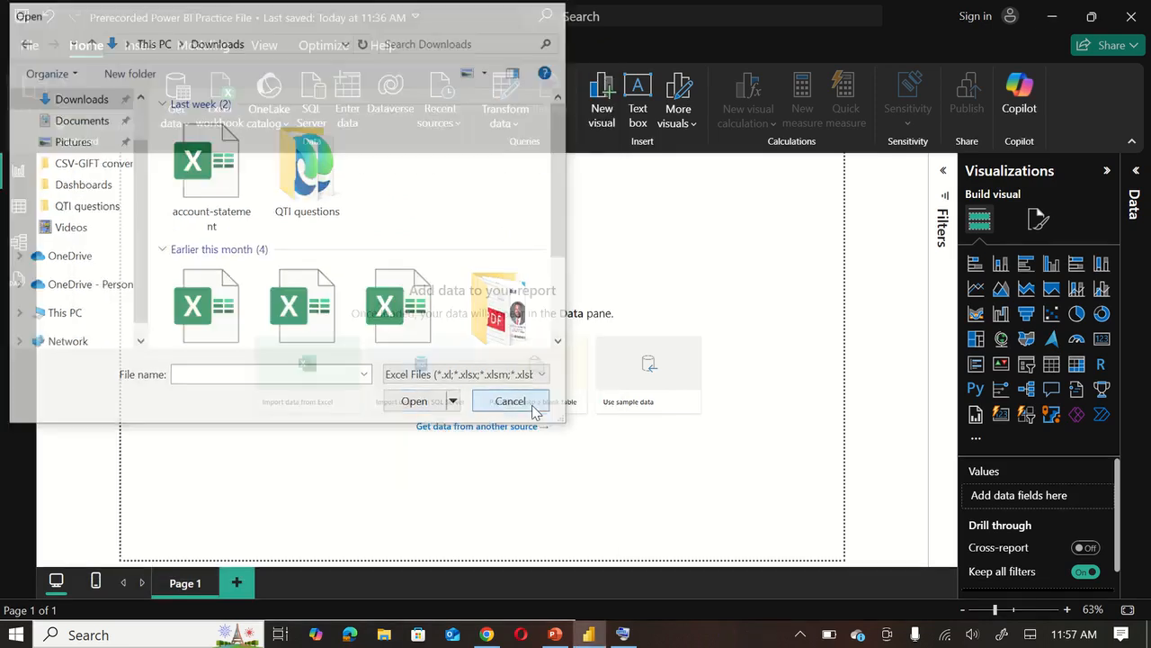
left_click(184, 131)
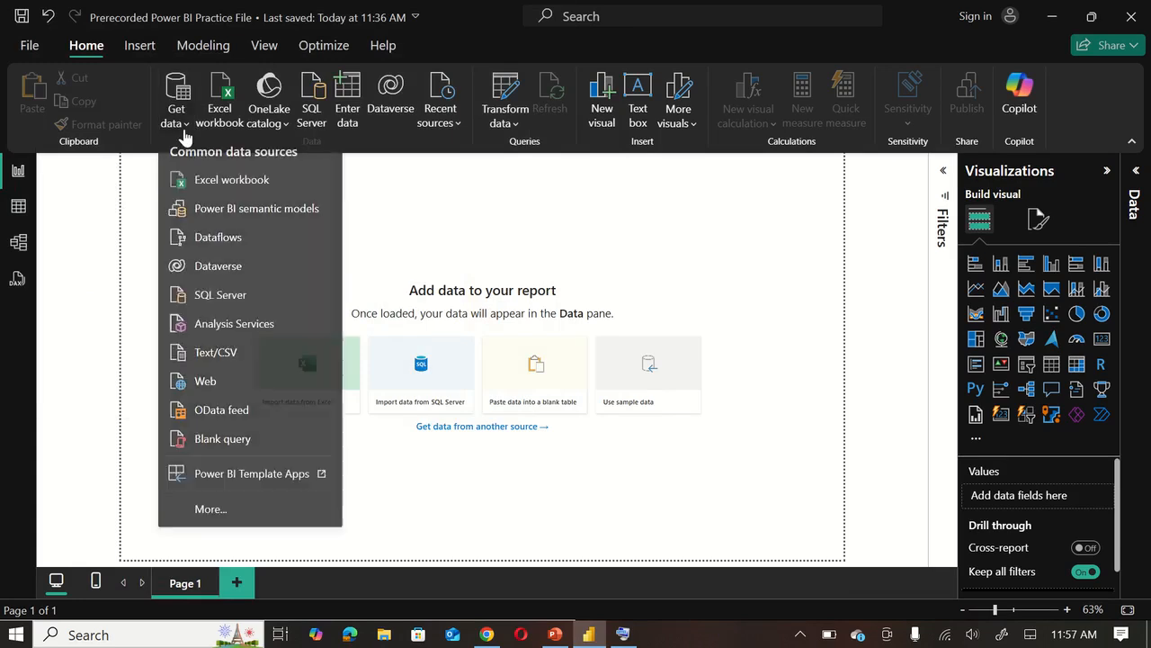
left_click(226, 182)
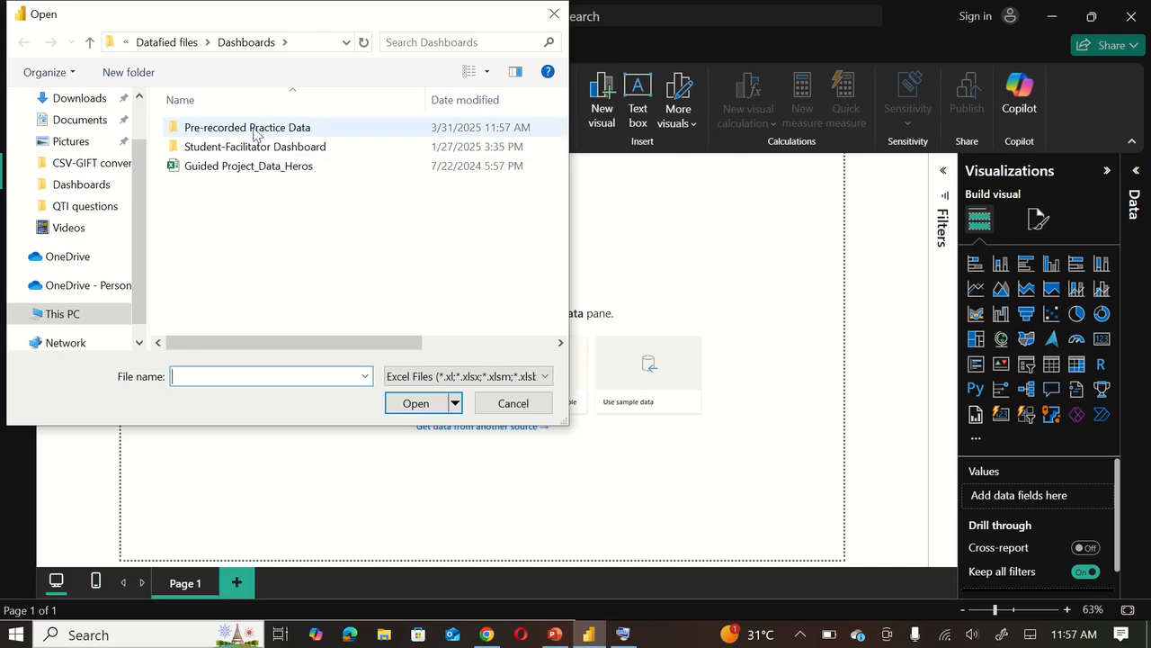
double_click(264, 131)
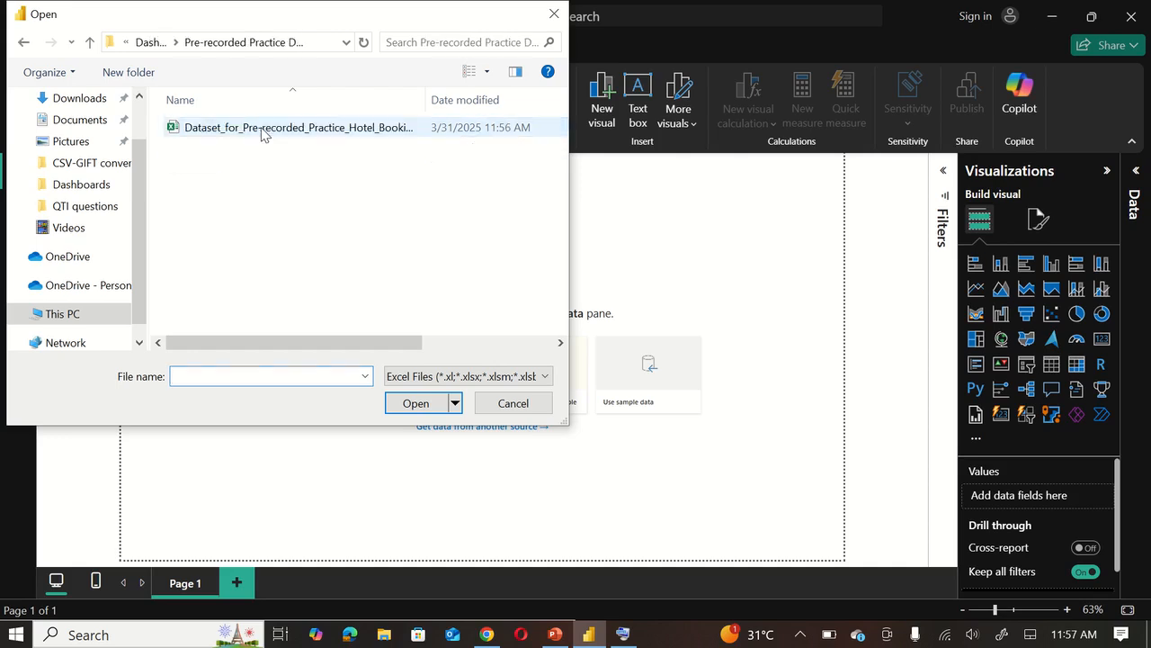
left_click(263, 130)
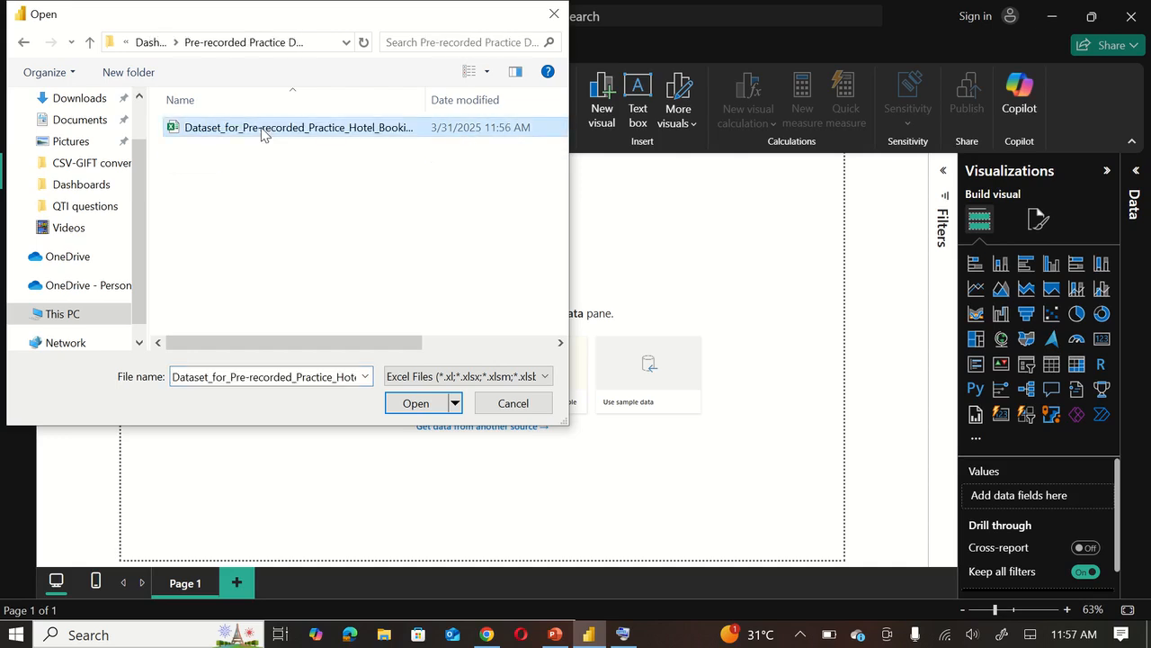
left_click(406, 402)
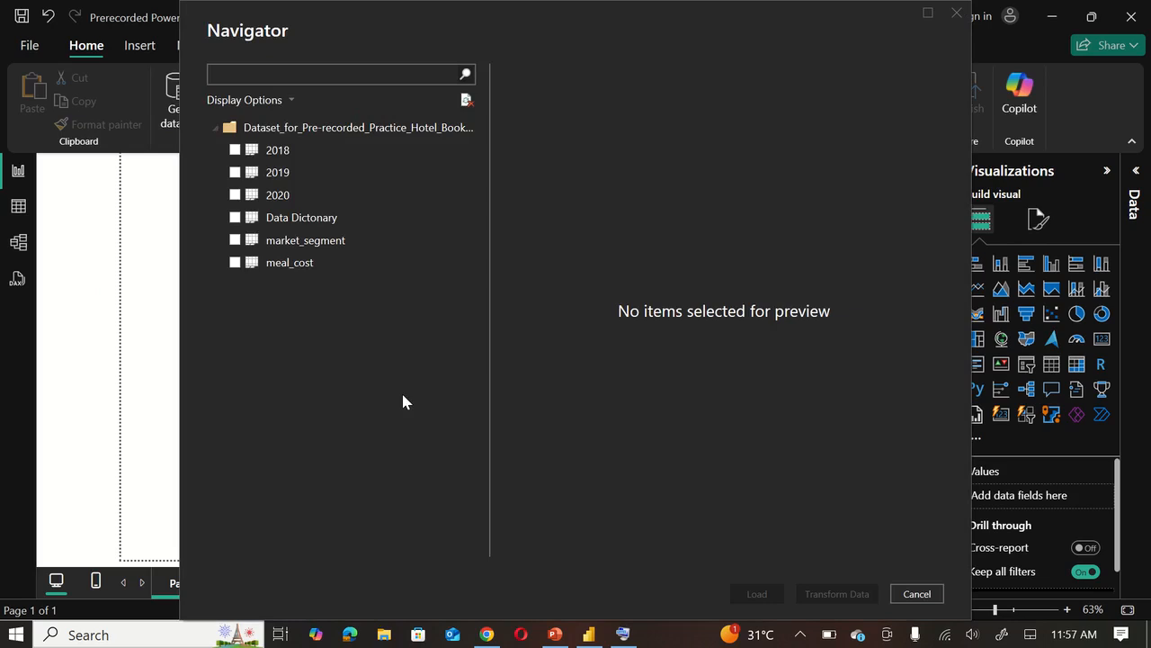
Step: Select the 2018, 2019, 2020, market_segment and meal_cost tables for import, leaving out Data Dictonary
left_click(231, 148)
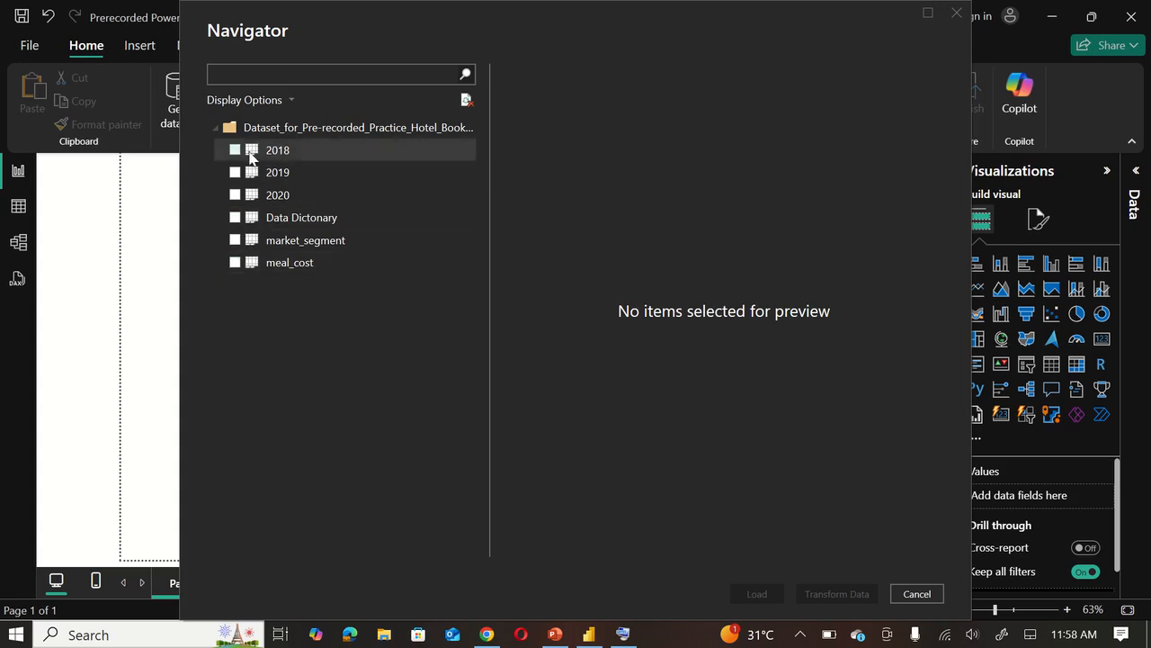
left_click(240, 155)
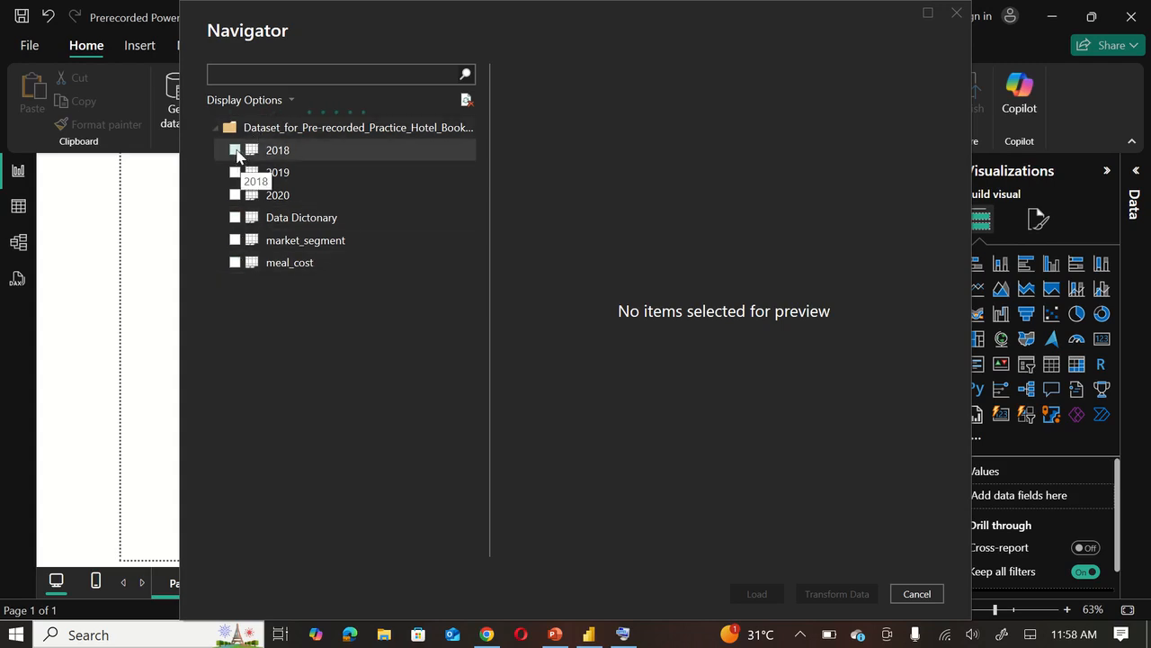
left_click(235, 151)
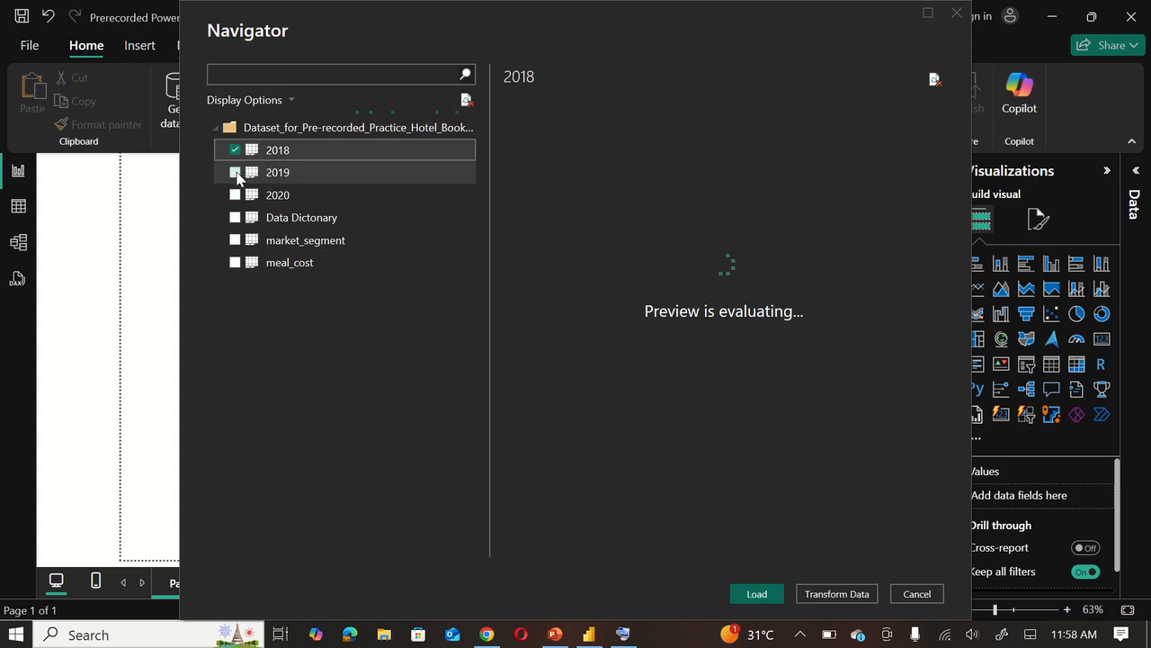
left_click(235, 173)
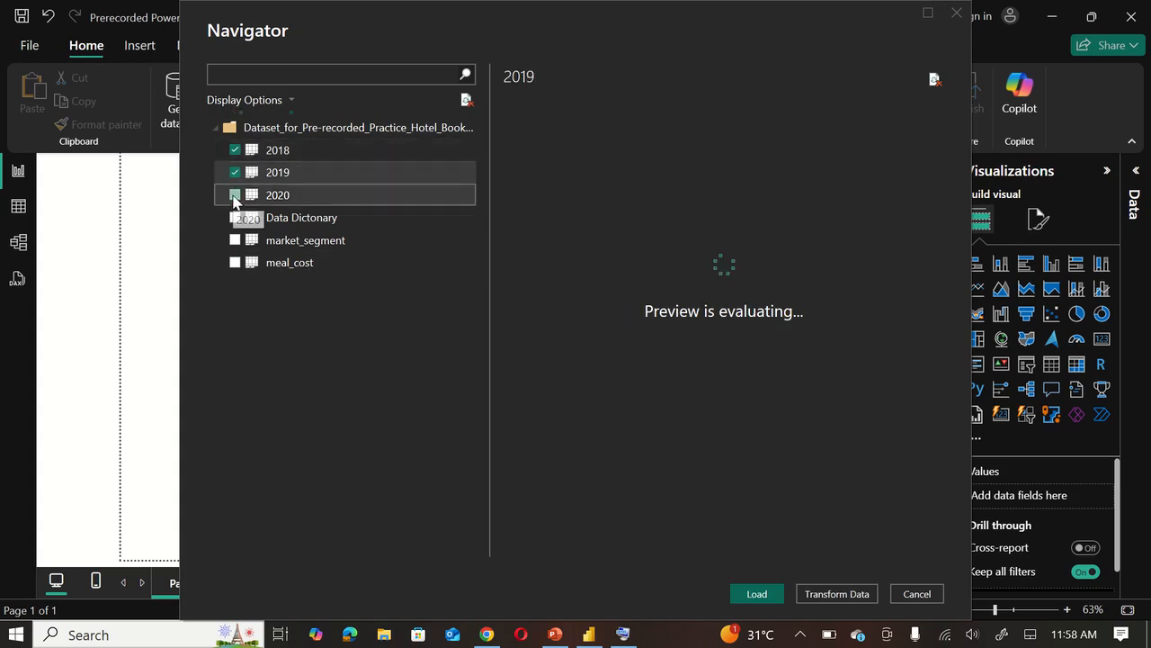
left_click(235, 197)
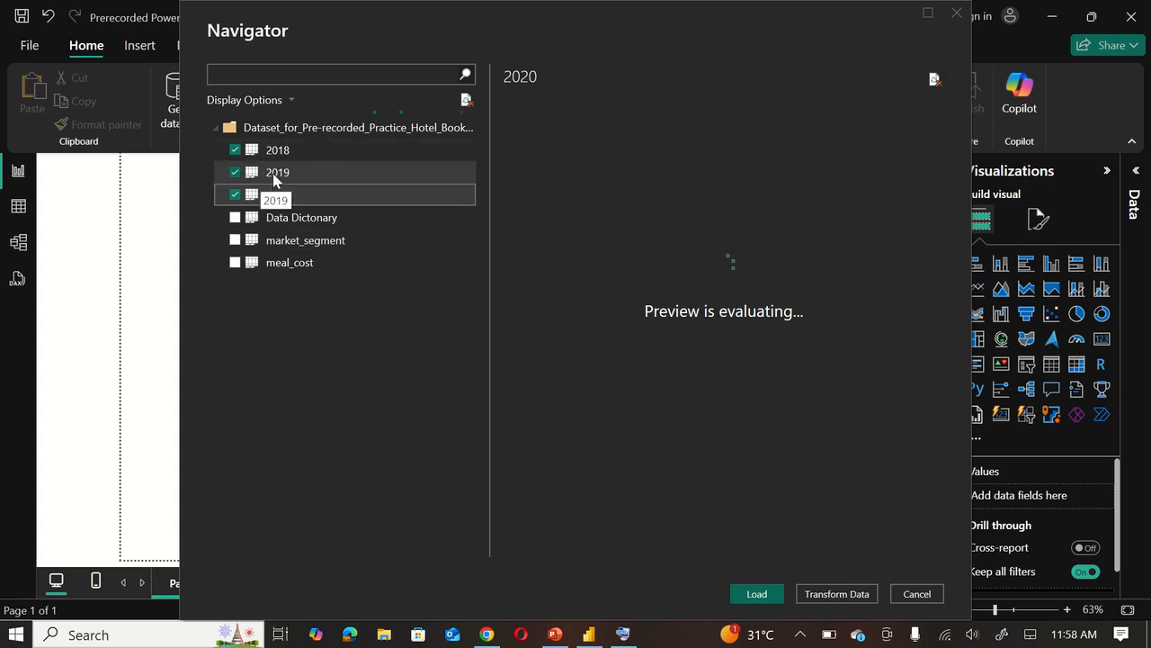
left_click(236, 241)
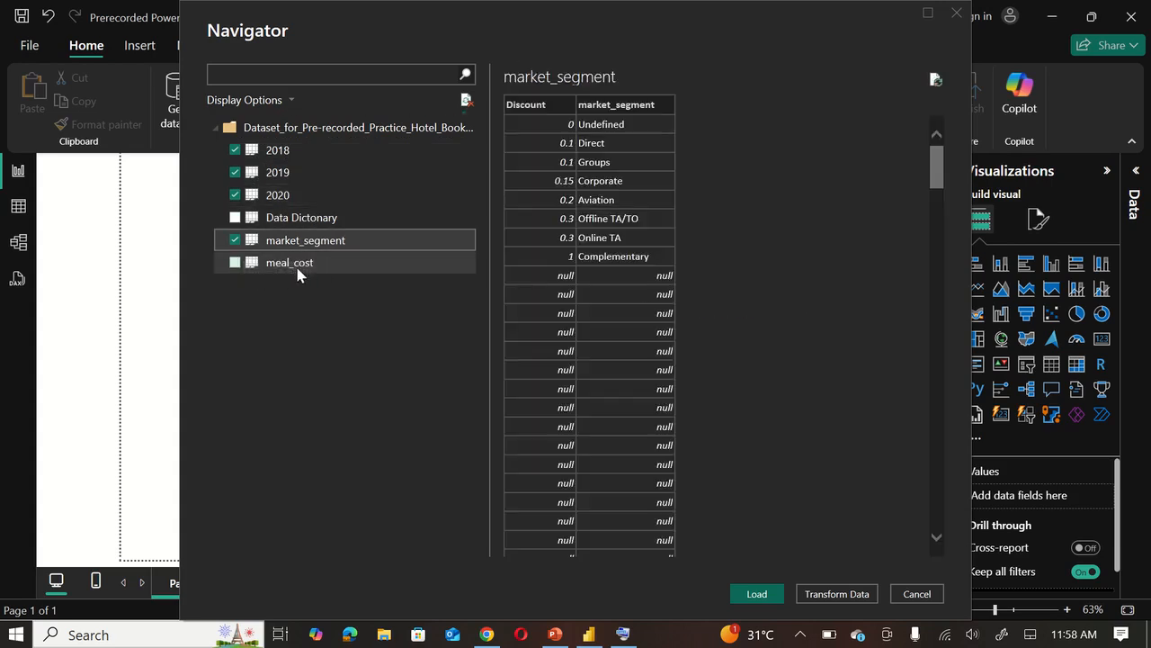
left_click(236, 264)
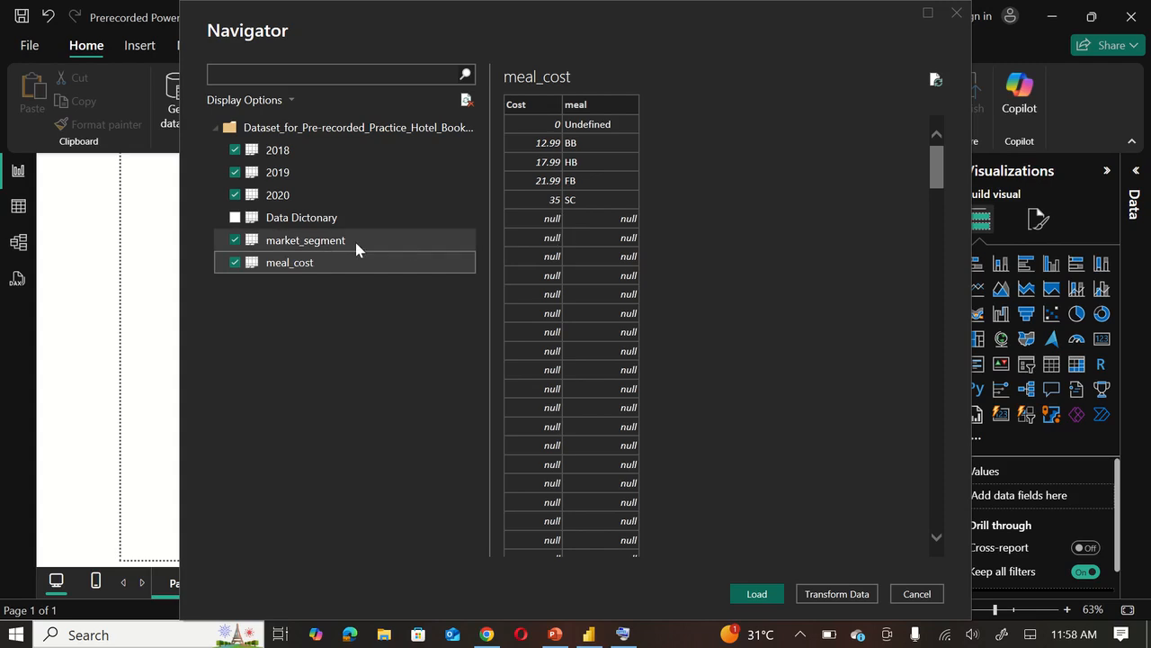
Step: Preview the market_segment, 2020, 2019 and 2018 tables, and load the selected tables into the report
left_click(321, 243)
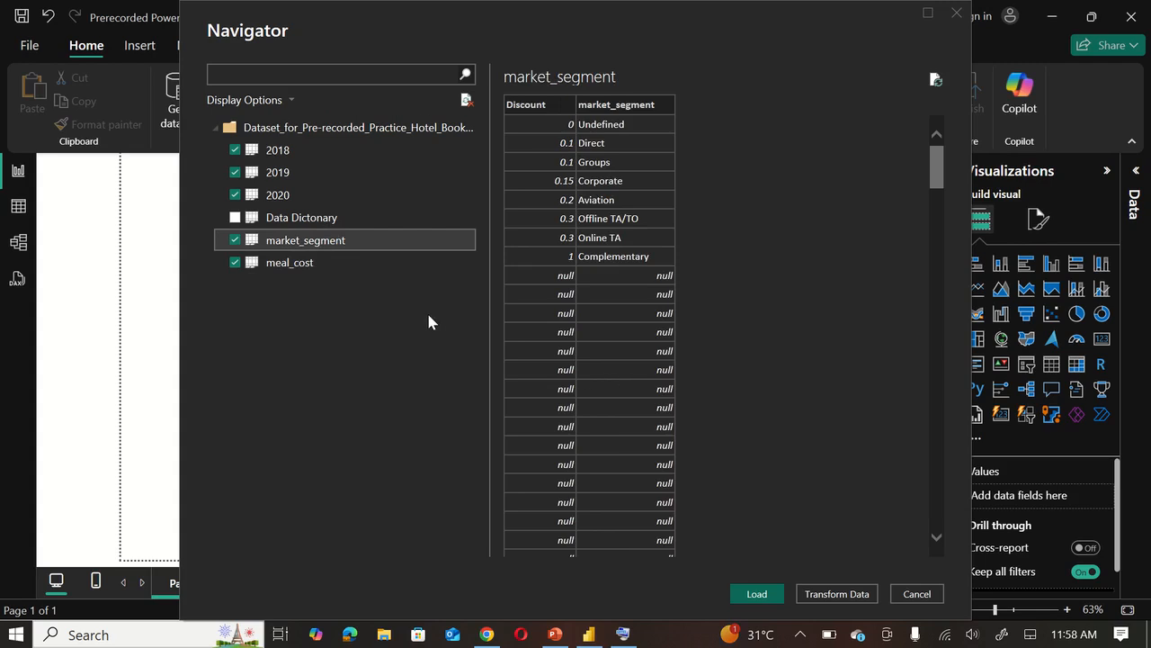
left_click(294, 200)
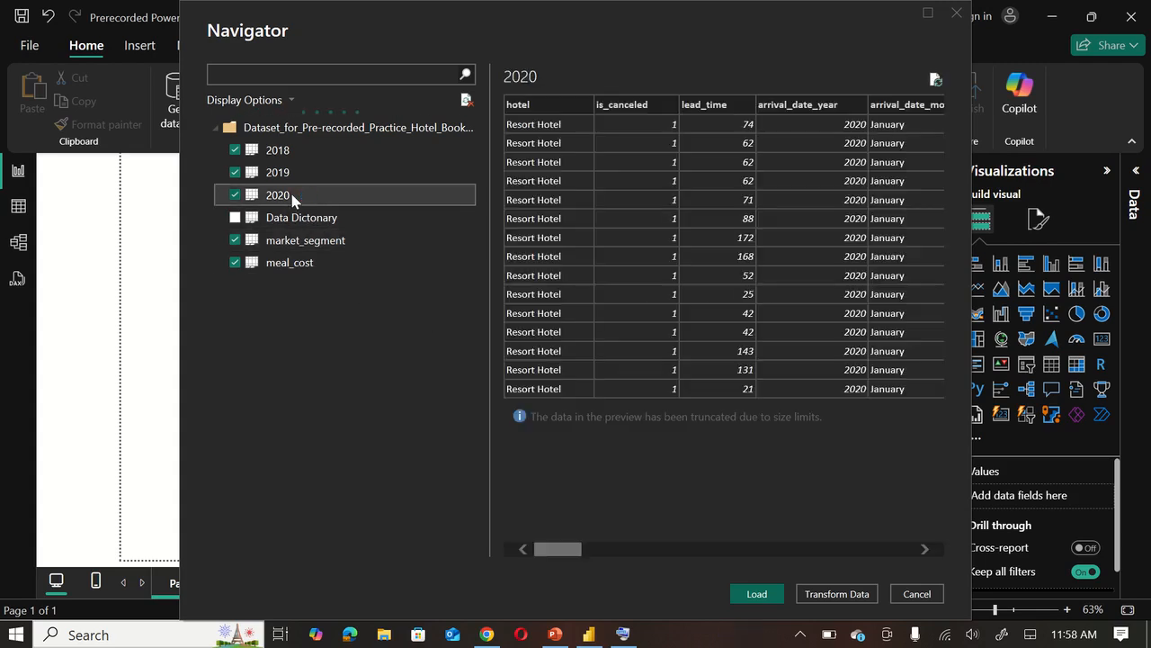
left_click(299, 173)
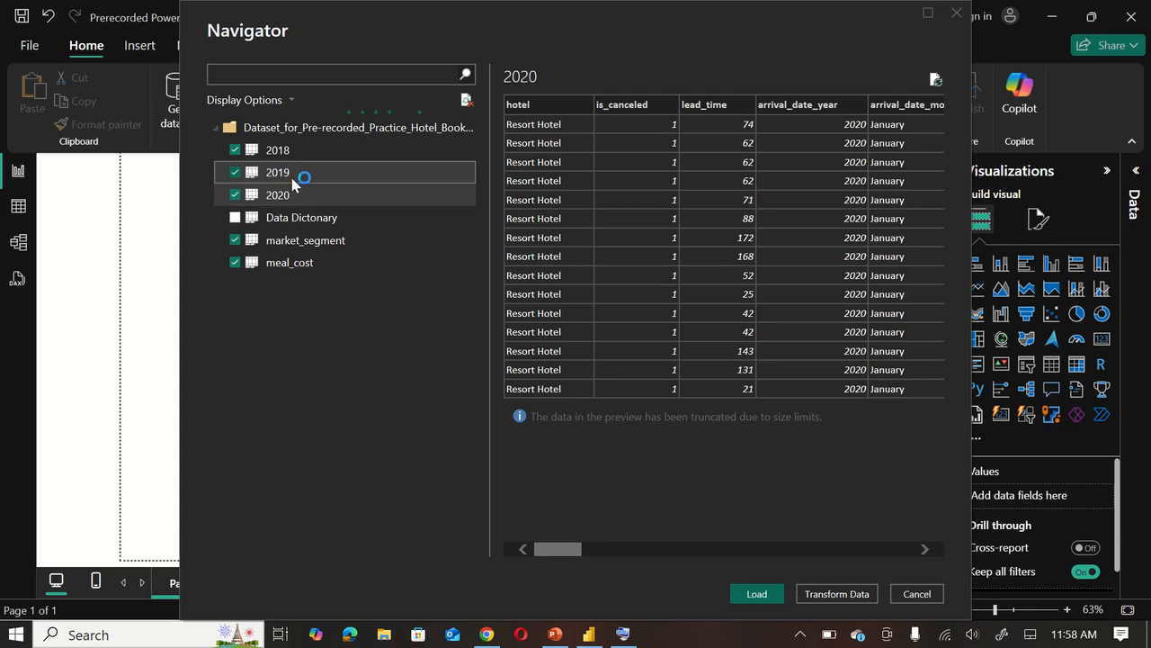
left_click(329, 152)
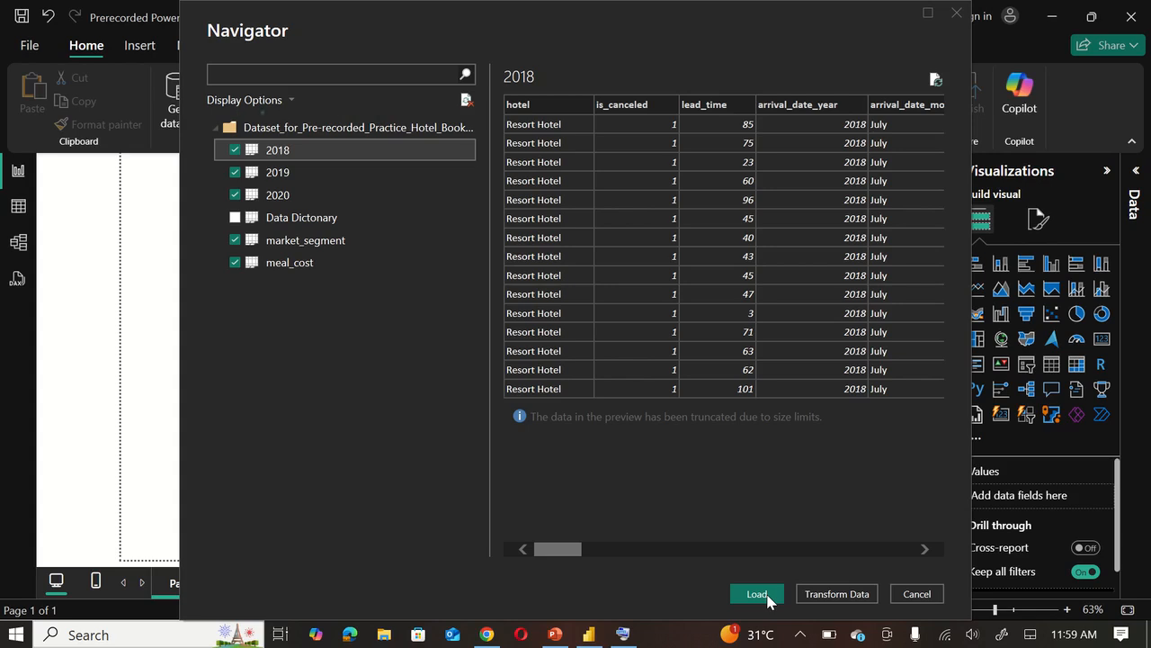
key("alt+Tab")
key("alt+Tab")
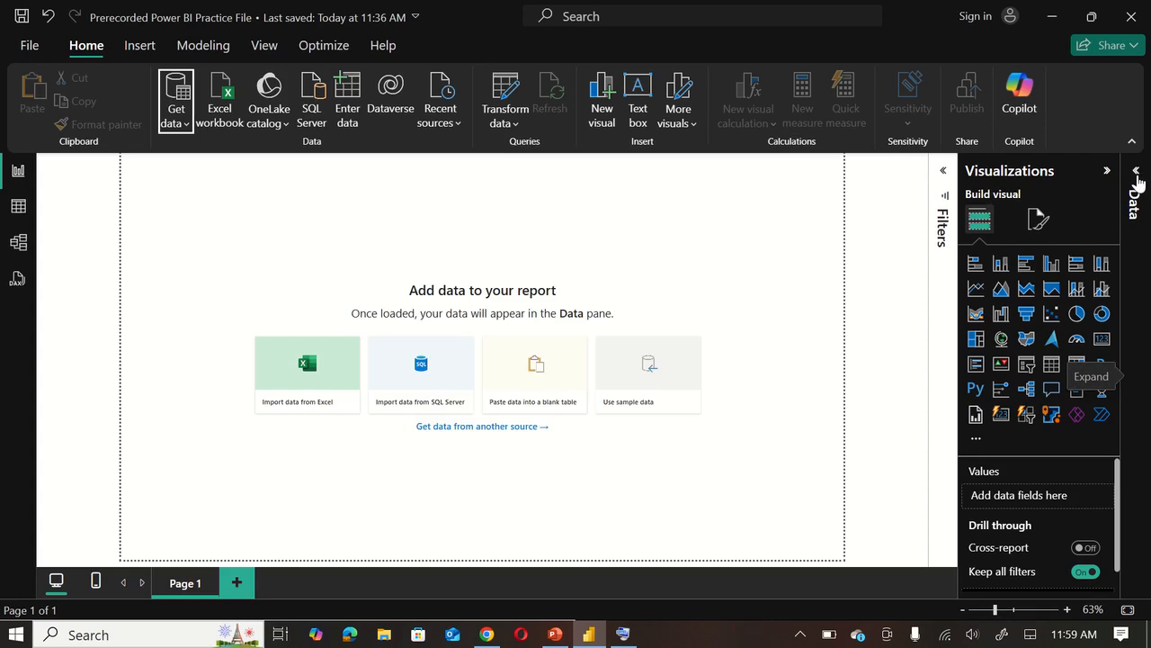
Step: Expand the Data pane and open the query errors reported in the load summary
left_click(1137, 172)
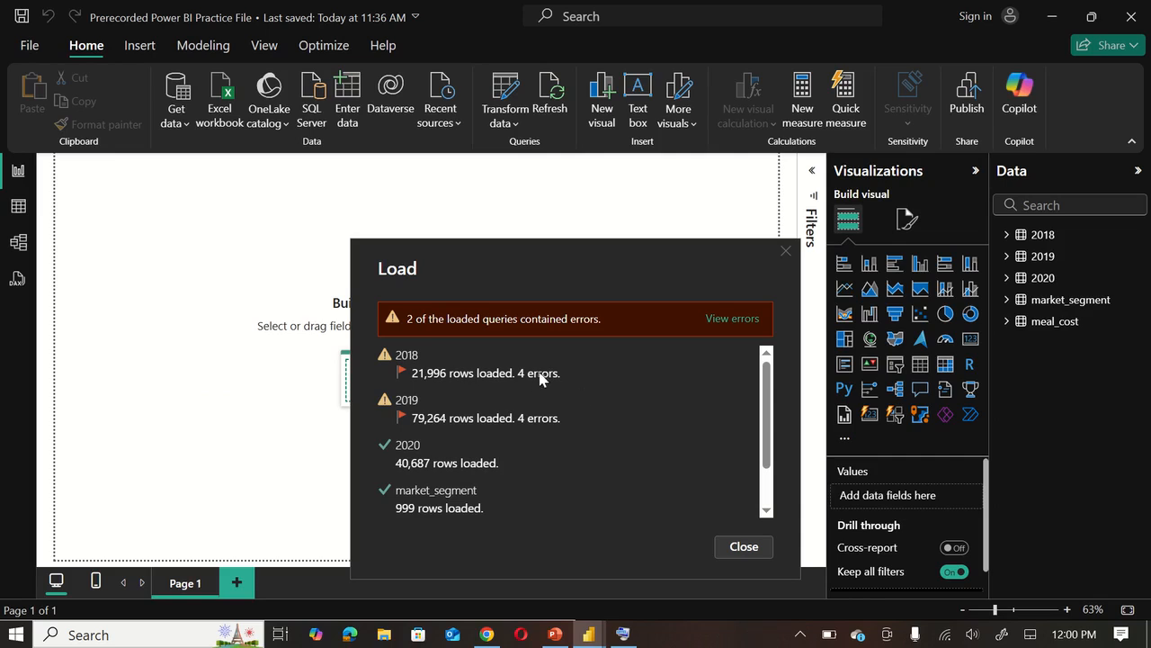
scroll(748, 471, "down", 2)
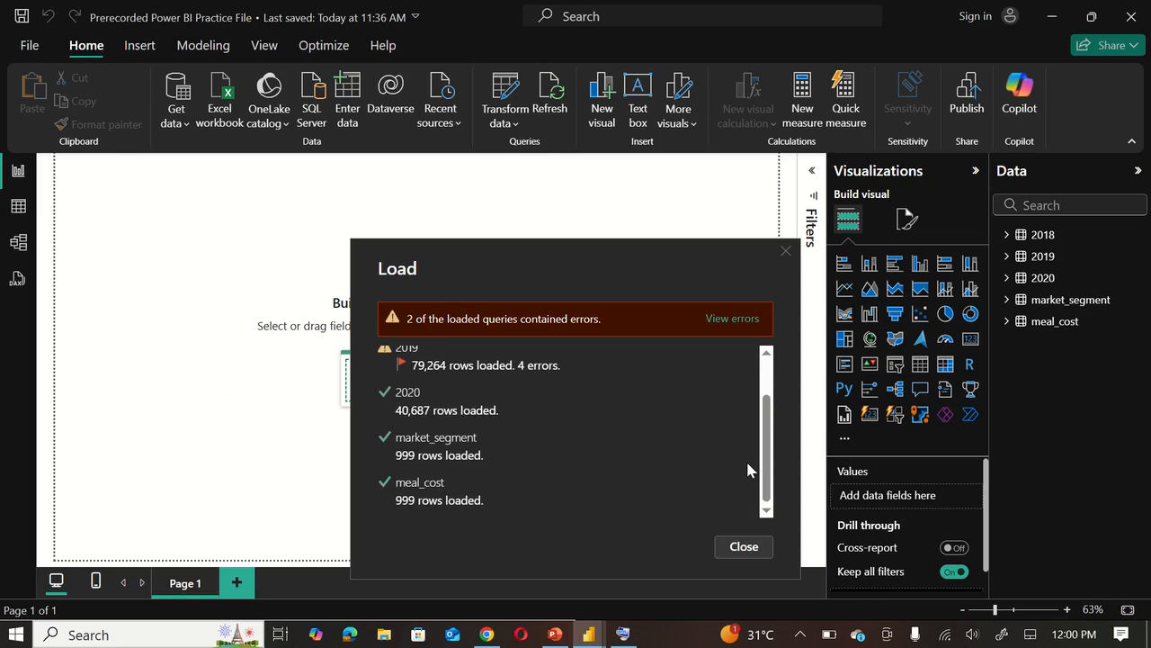
left_click(733, 319)
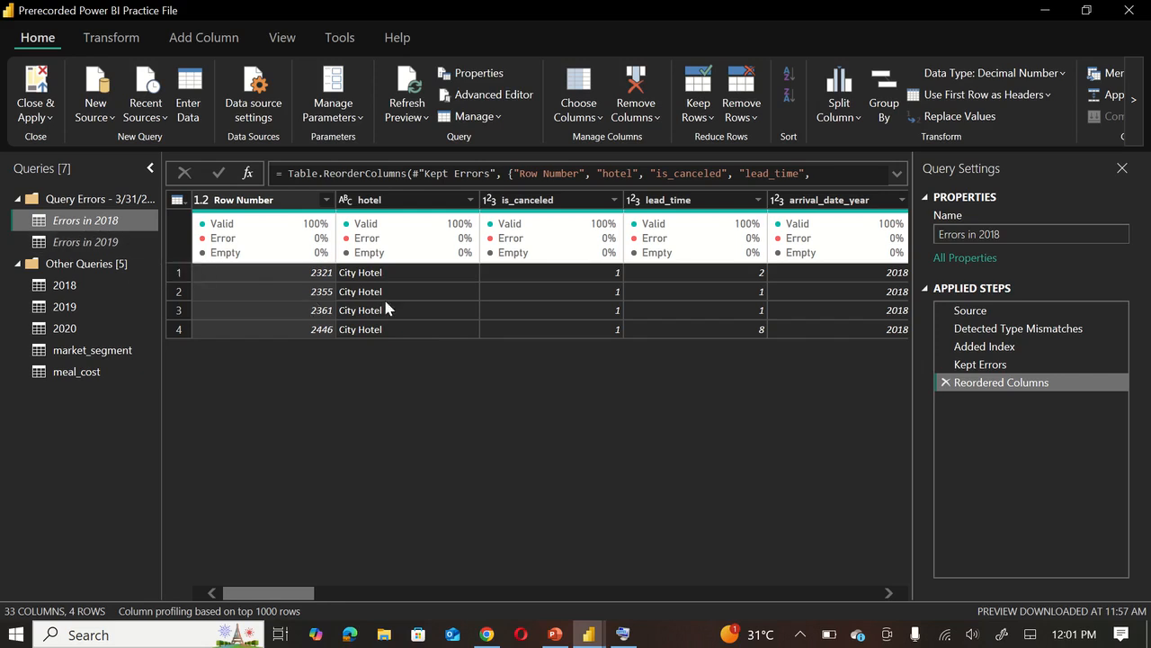
Step: Examine the columns of the Errors in 2018 query to locate the cells containing errors
scroll(534, 303, "right", 6)
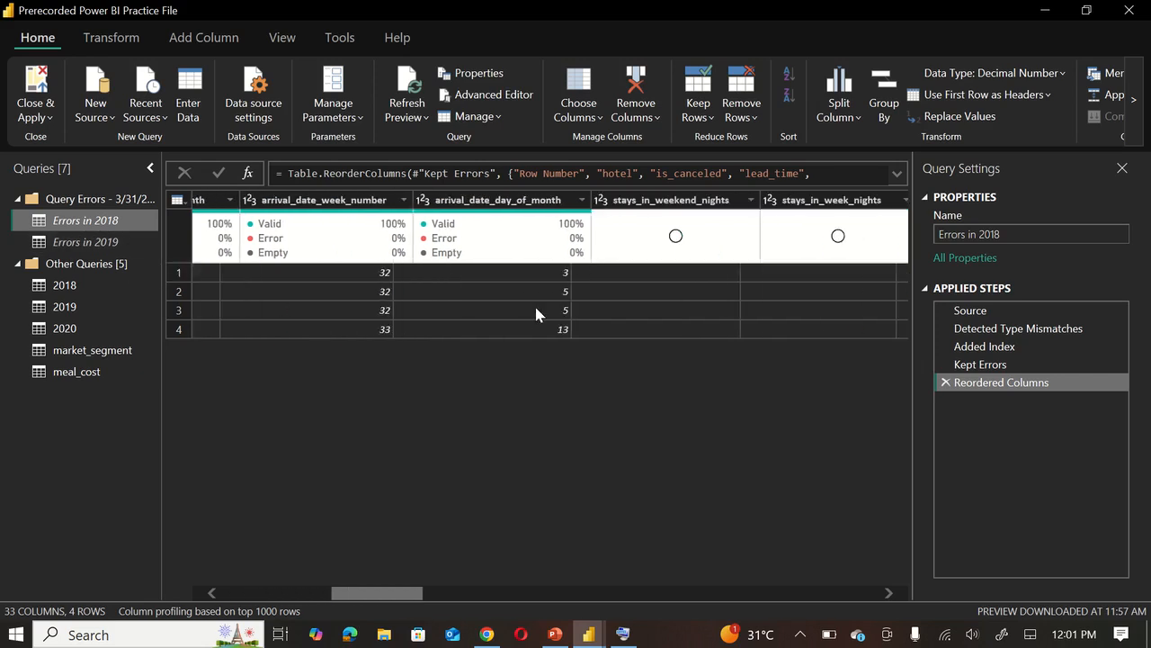
scroll(534, 304, "right", 4)
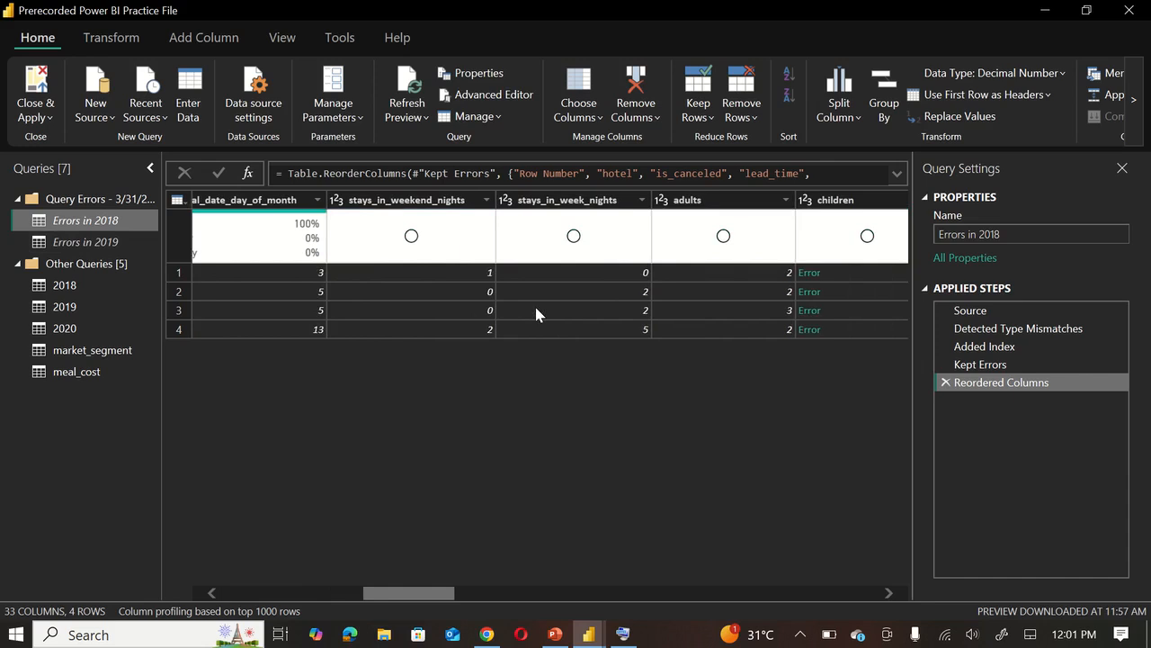
scroll(534, 303, "right", 2)
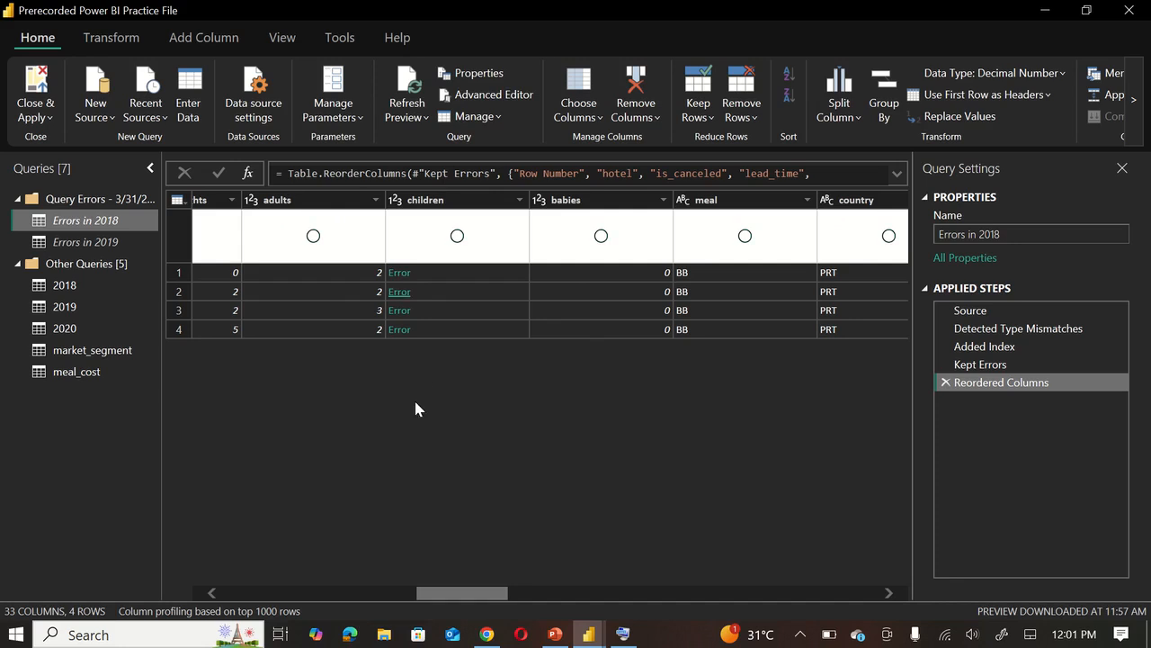
Step: Switch to the source spreadsheet in Chrome, check the filter values of the 2018 sheet's children column, and return to Power Query Editor
left_click(486, 634)
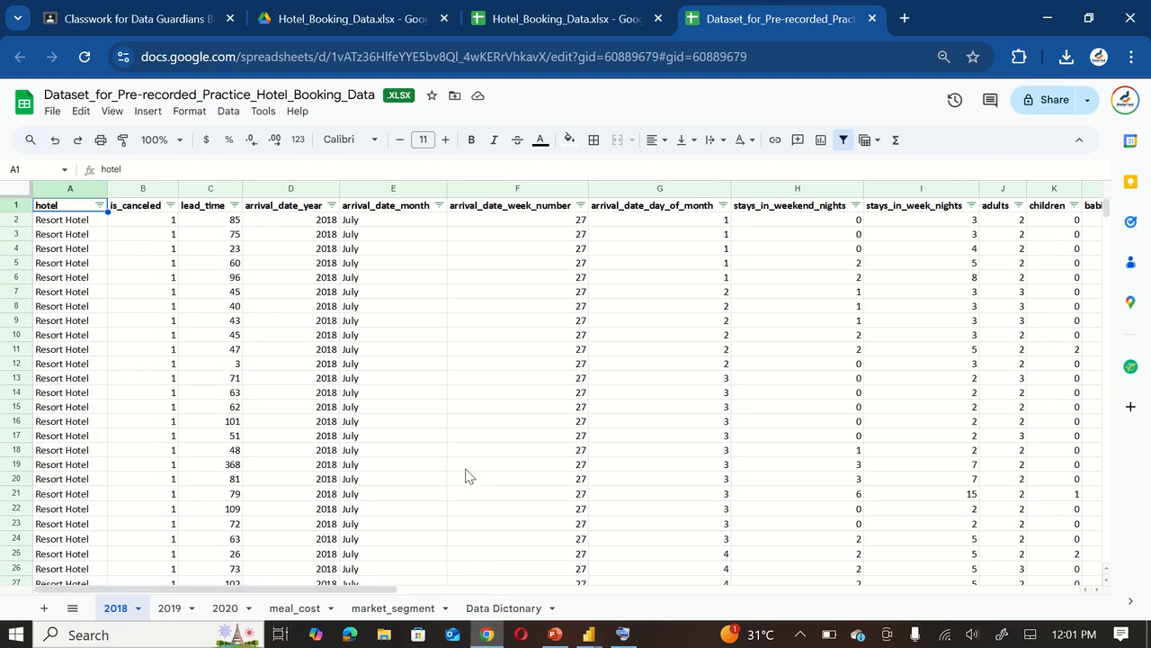
scroll(654, 420, "right", 2)
scroll(653, 412, "right", 3)
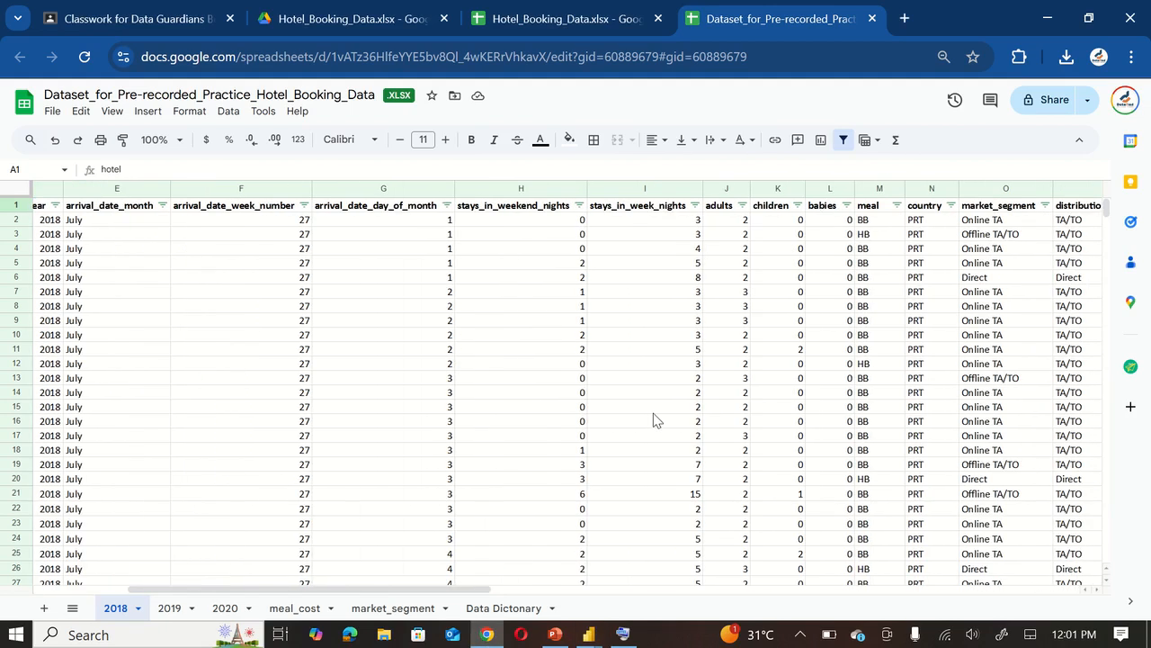
left_click(798, 206)
scroll(725, 513, "down", 2)
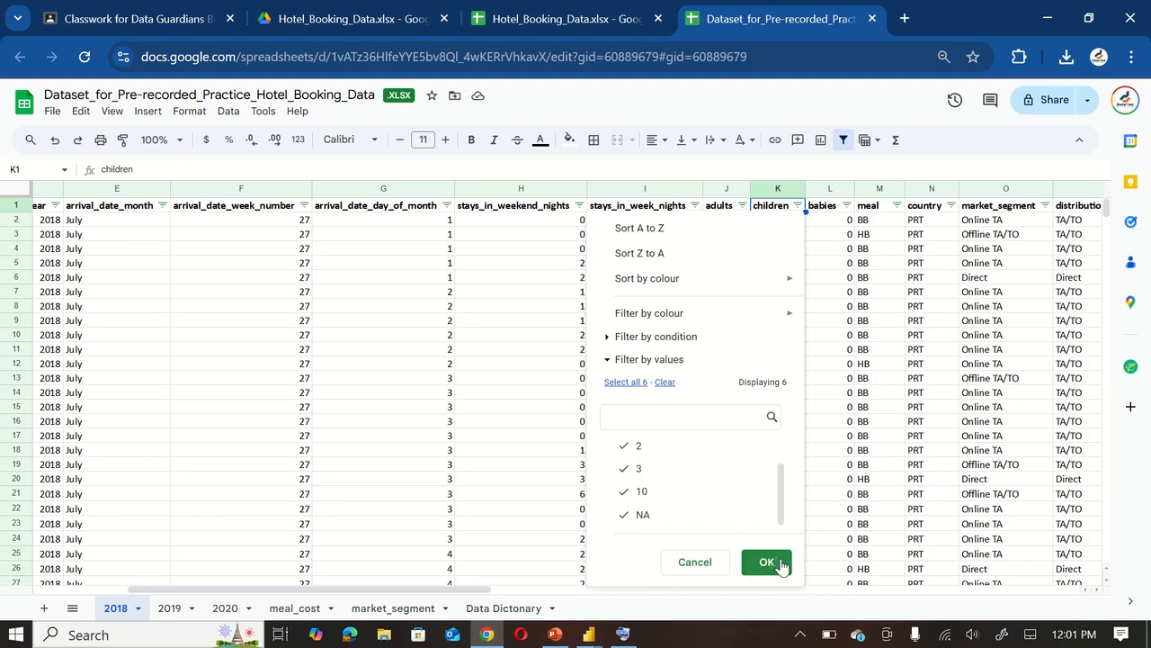
key("alt+Tab")
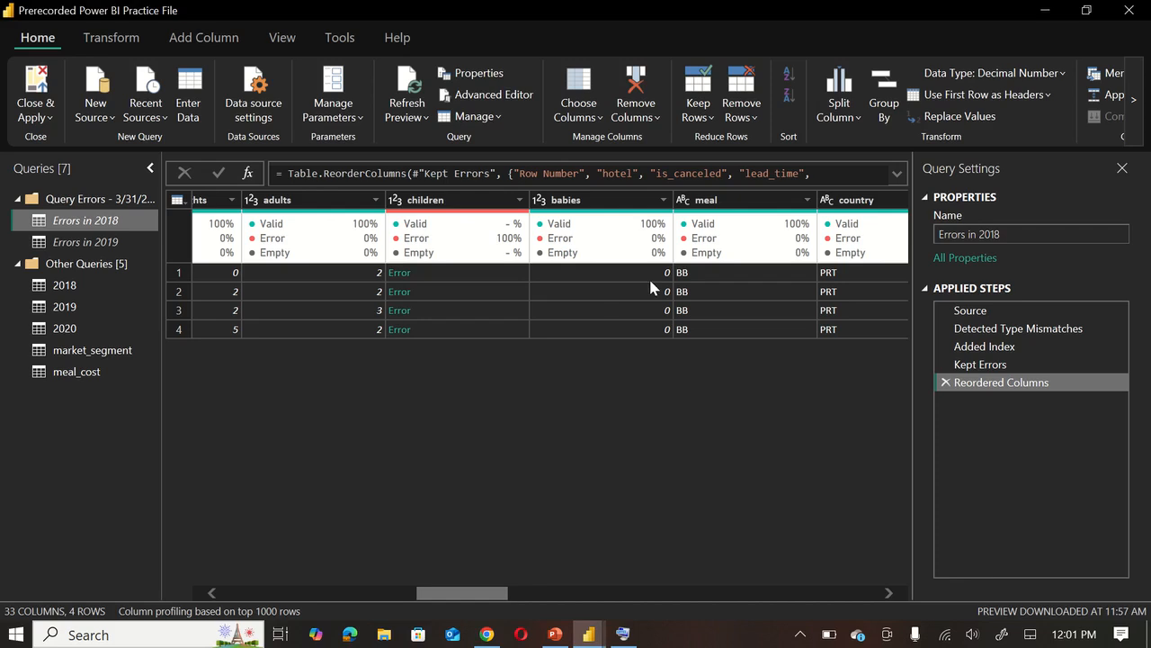
Step: Try converting the children column of Errors in 2018 to the Text data type, and remove that Changed Type step
left_click(399, 206)
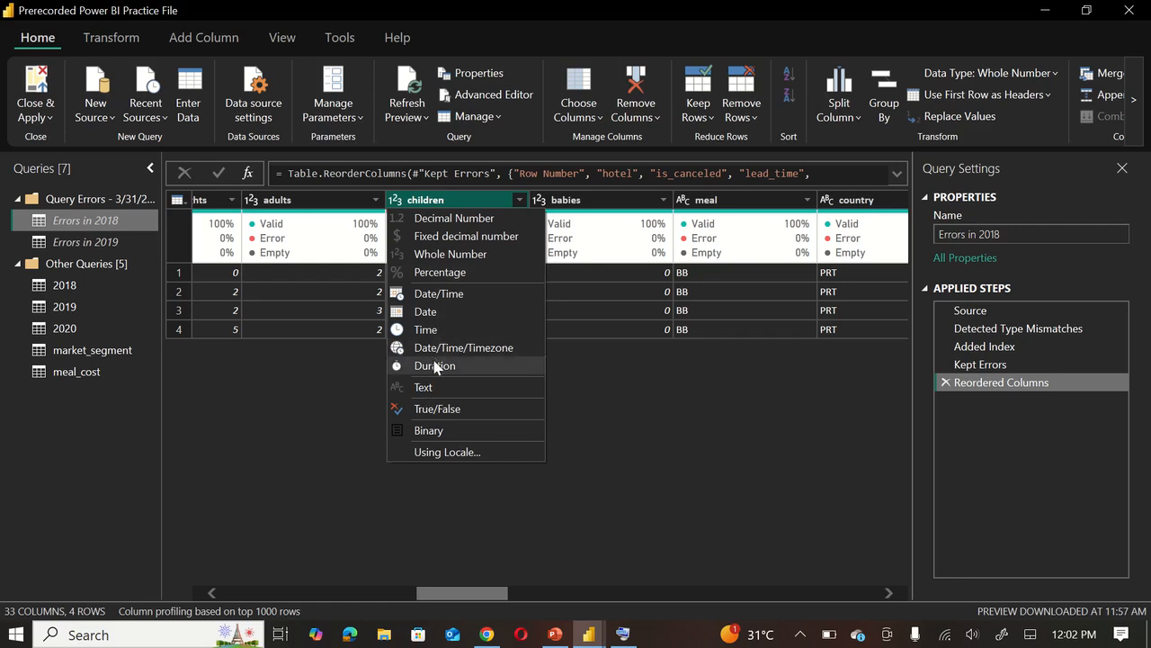
left_click(442, 390)
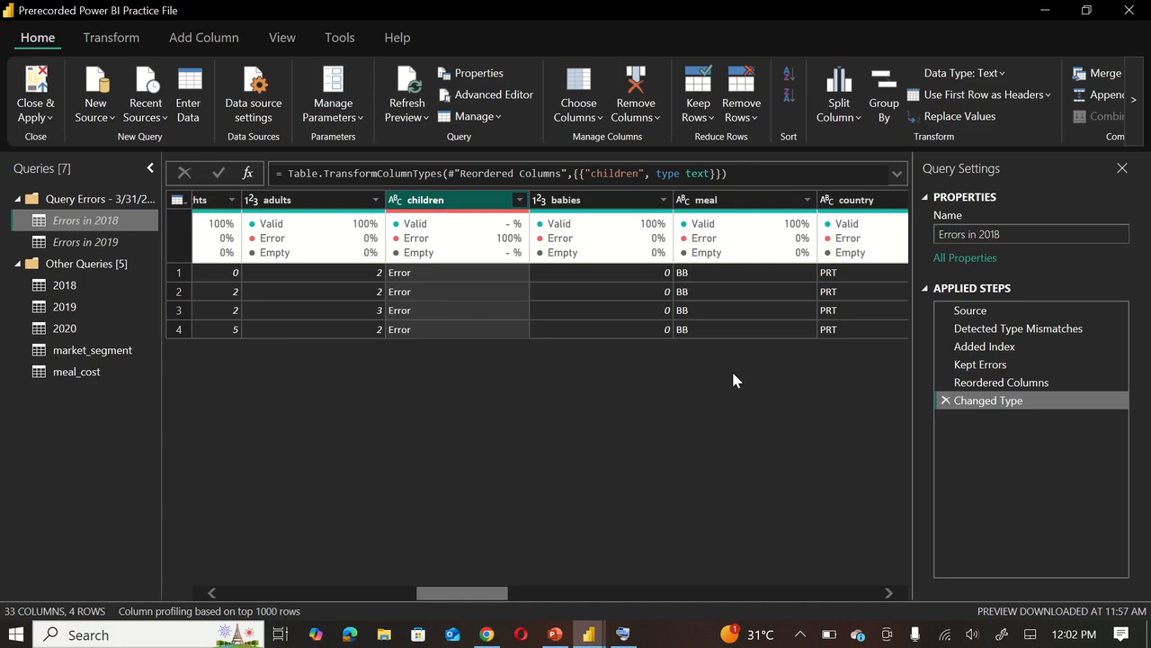
left_click(944, 400)
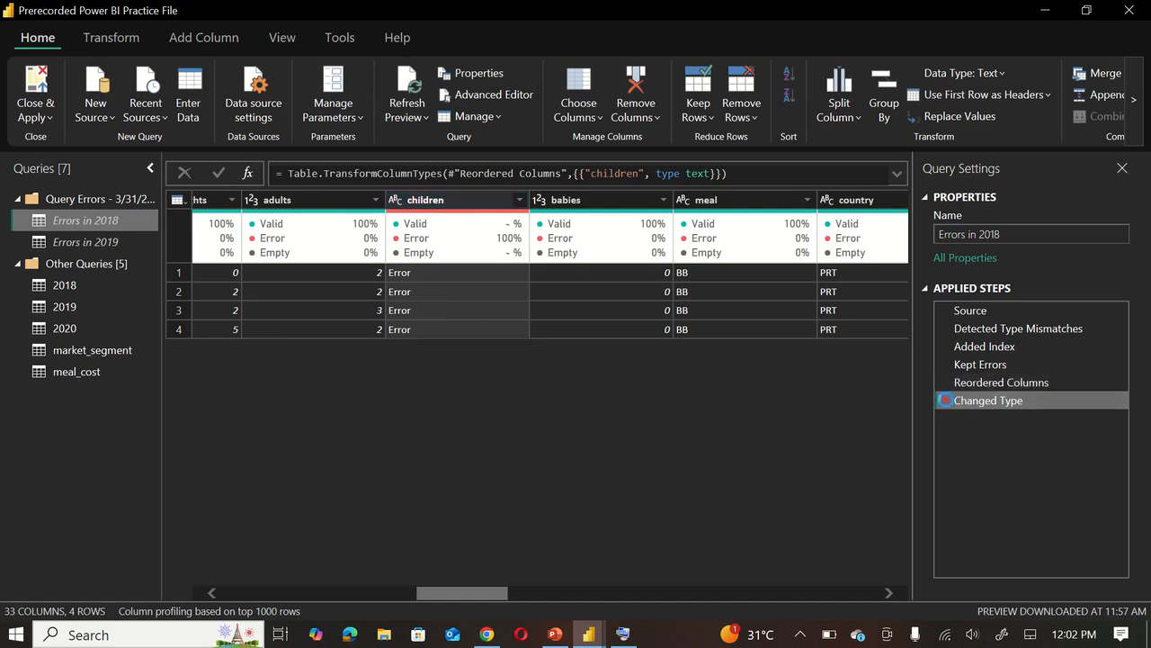
left_click(986, 371, "ctrl")
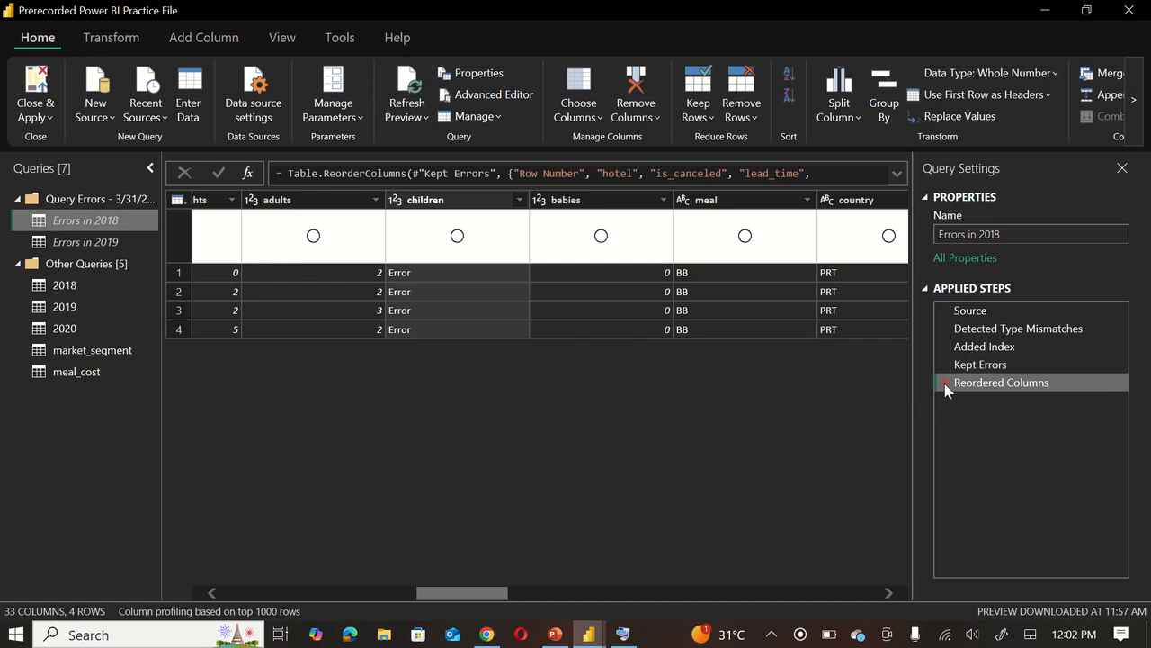
Step: Delete the Reordered Columns and Kept Errors steps from the Errors in 2018 query, and check the columns around children
left_click(945, 382)
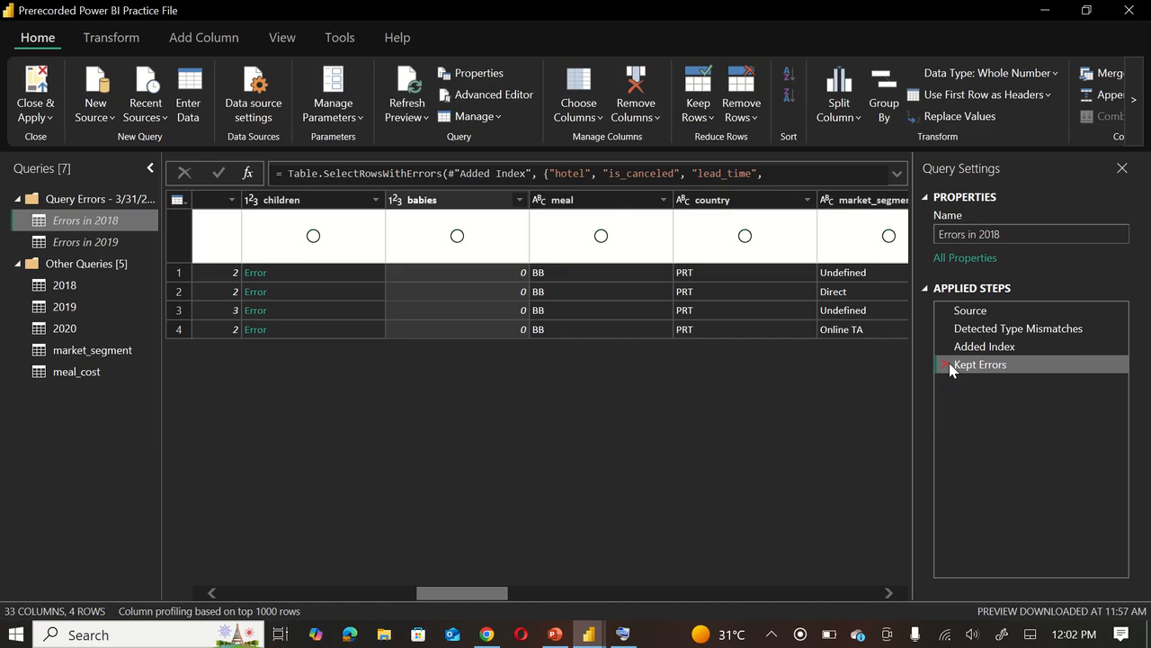
left_click(946, 364)
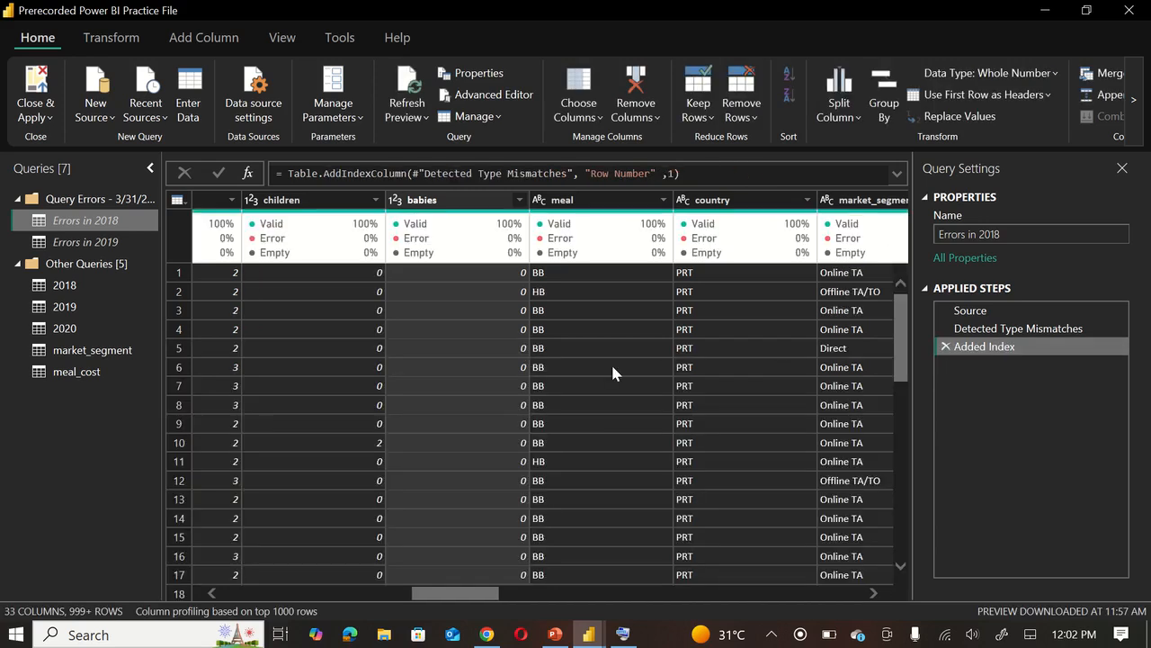
scroll(611, 361, "right", 3)
scroll(611, 362, "left", 5)
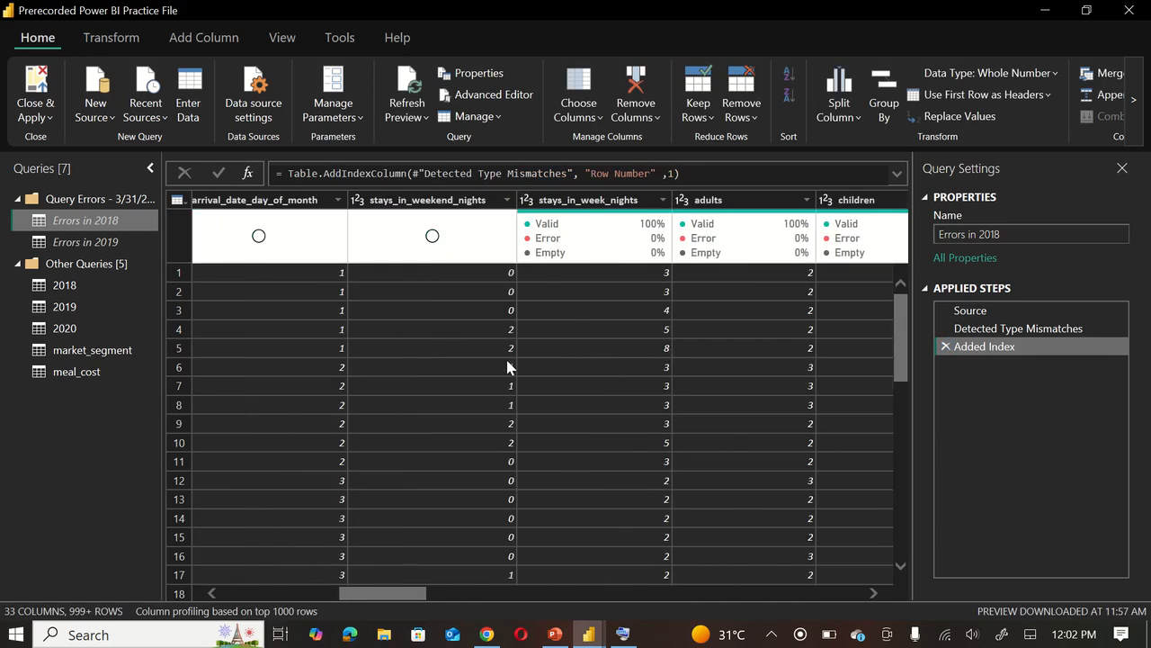
scroll(505, 356, "right", 4)
scroll(531, 360, "left", 3)
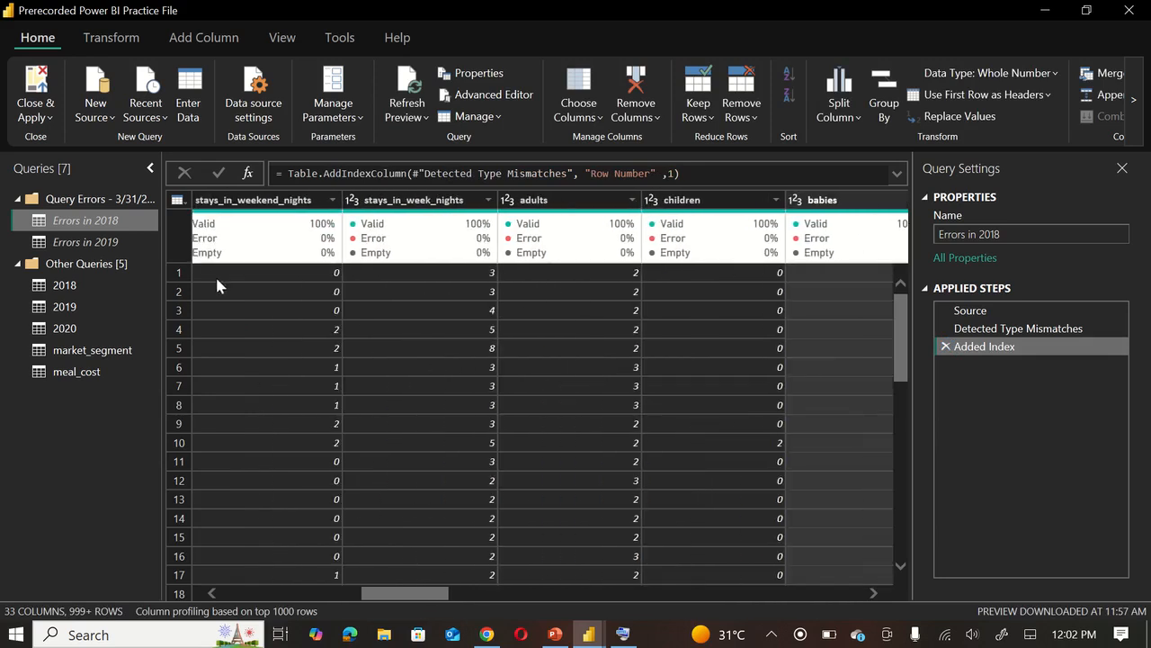
Step: Delete the Reordered Columns and Kept Errors steps from the Errors in 2019 query, and close the query editor with the changes applied
left_click(90, 242)
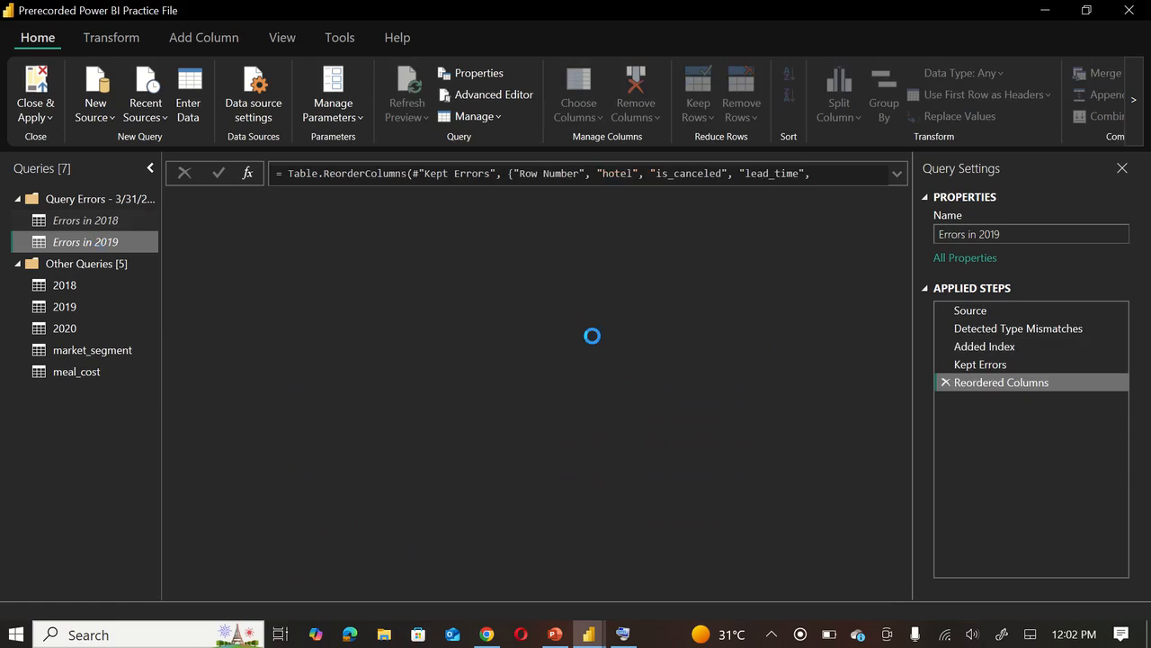
left_click(945, 382)
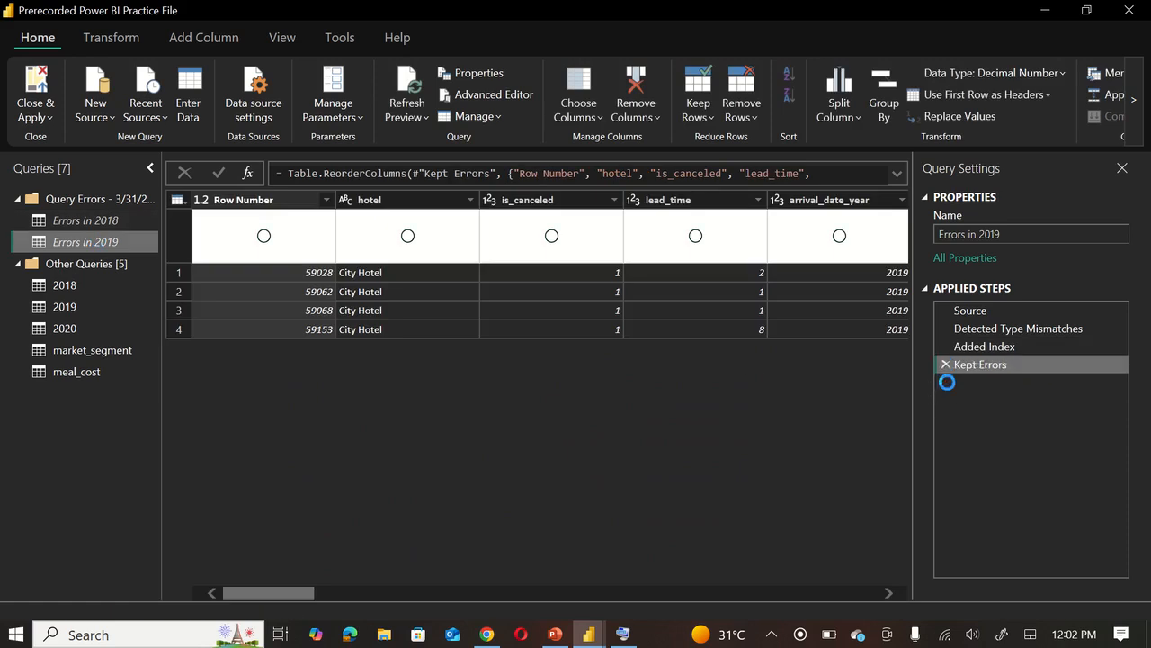
left_click(945, 365)
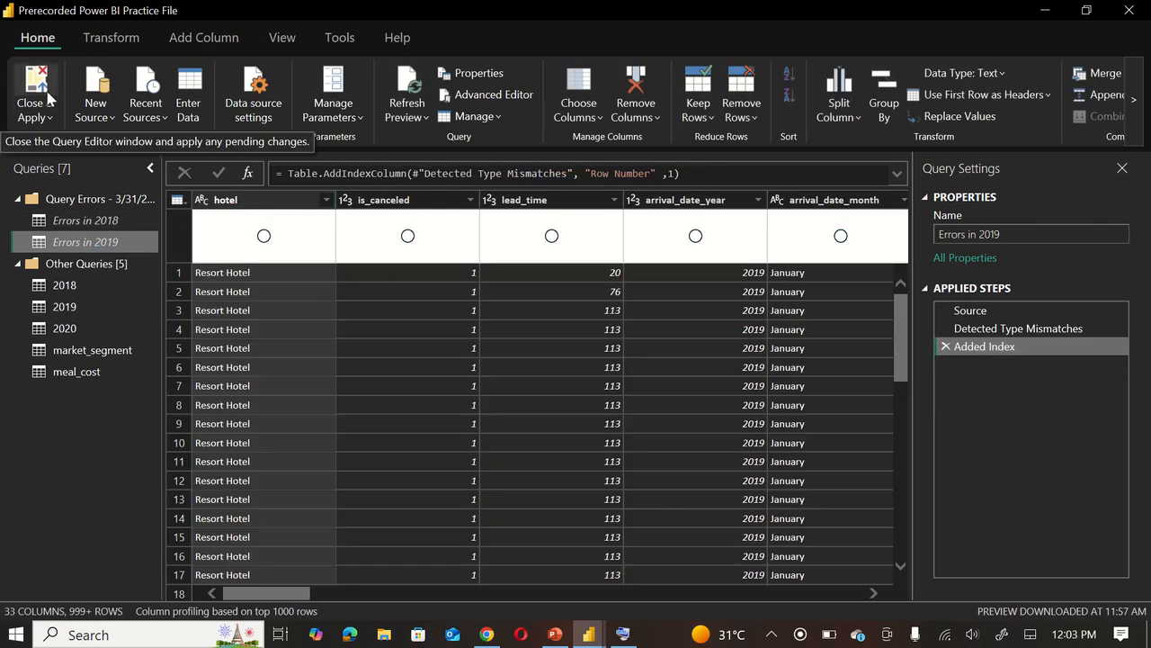
left_click(50, 118)
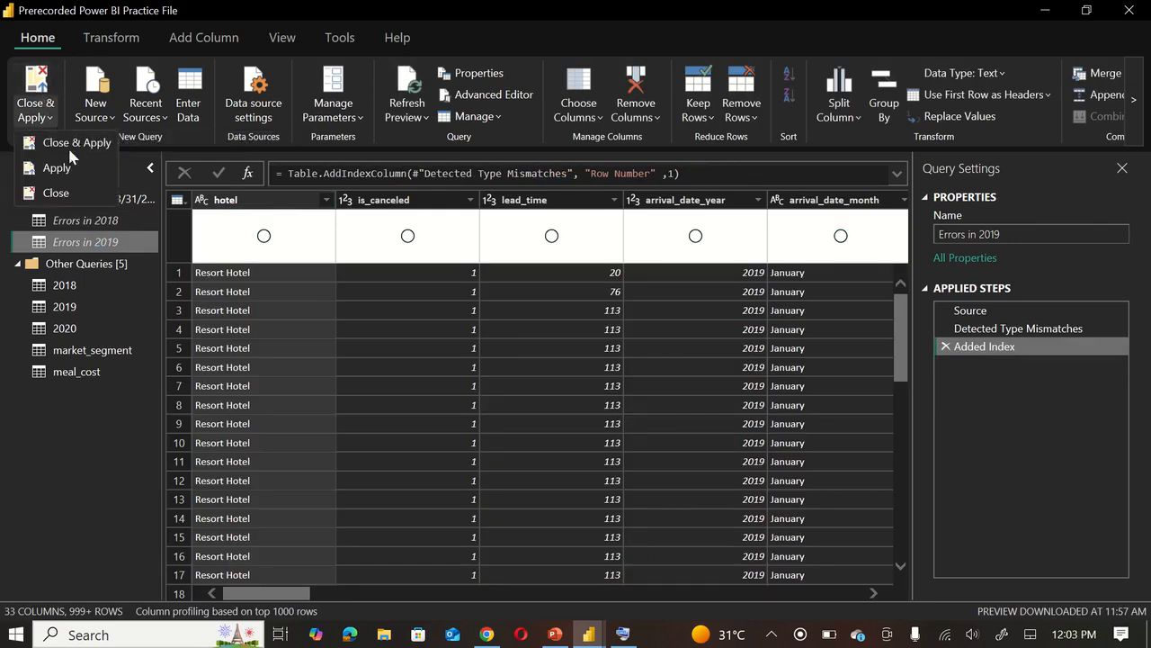
left_click(94, 146)
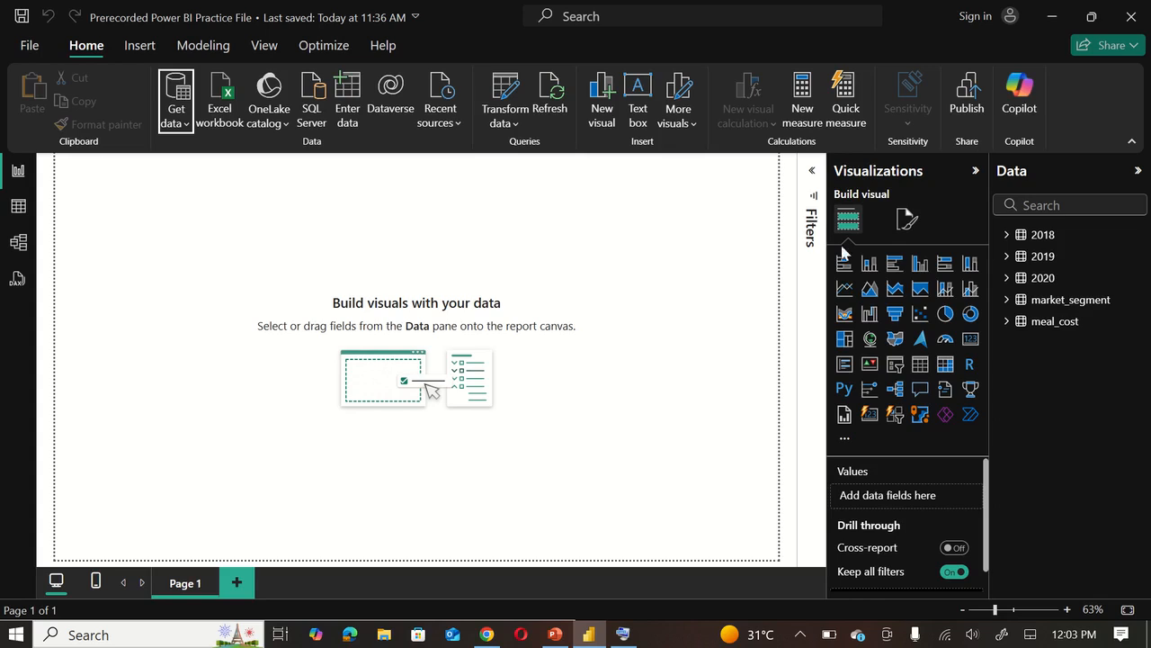
Step: Review the fields of the 2018, 2019 and 2020 tables one after another, collapsing each table again
left_click(1008, 238)
scroll(1096, 364, "down", 8)
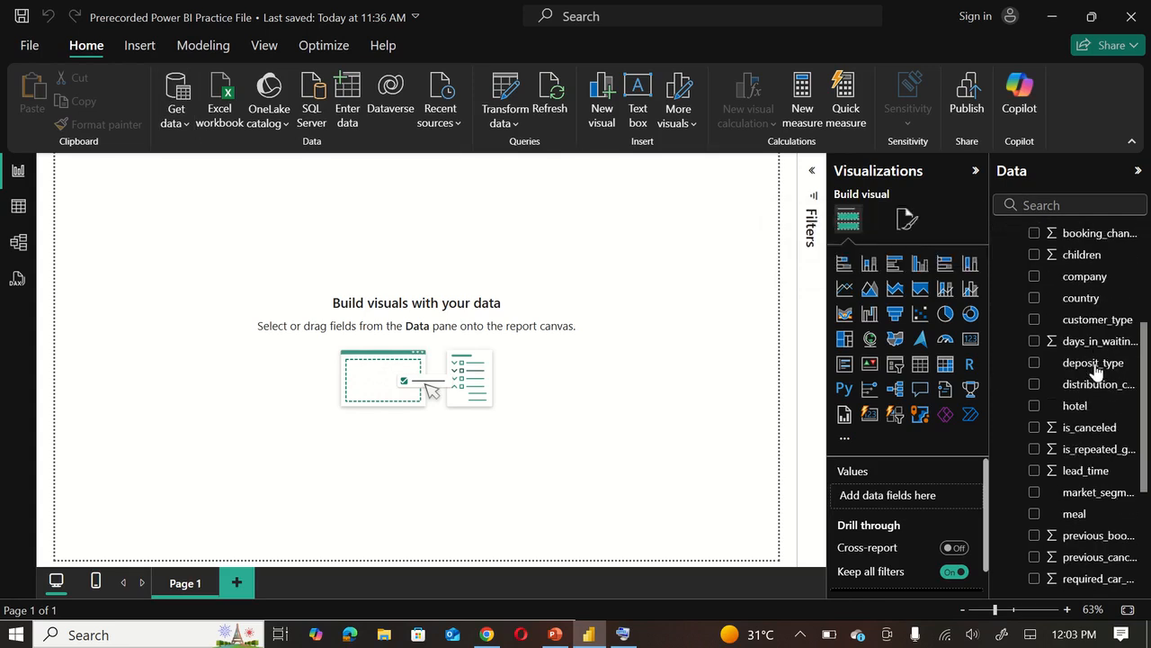
scroll(1096, 369, "up", 8)
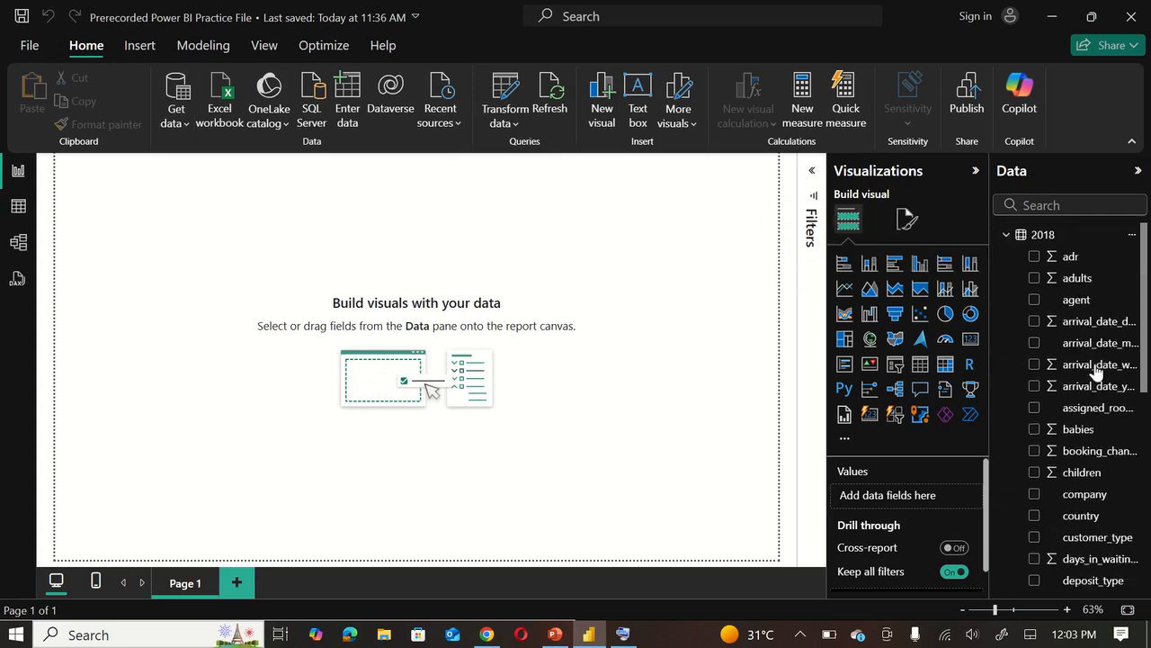
left_click(1007, 237)
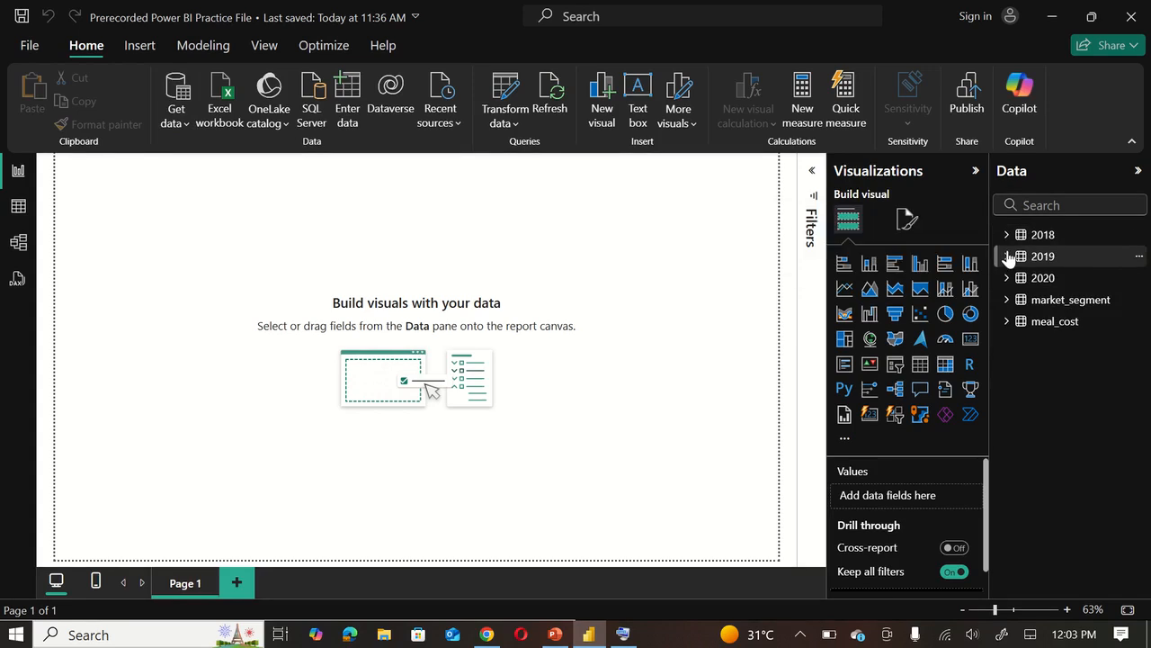
left_click(1008, 257)
scroll(1000, 388, "down", 5)
scroll(1000, 388, "up", 5)
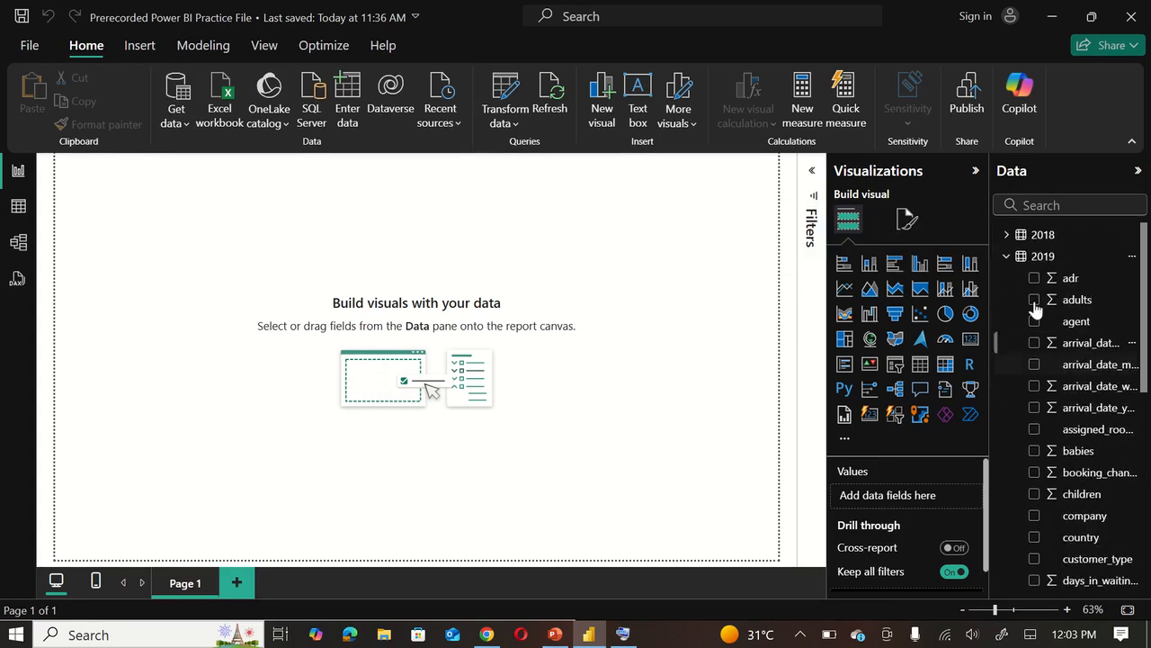
left_click(1008, 256)
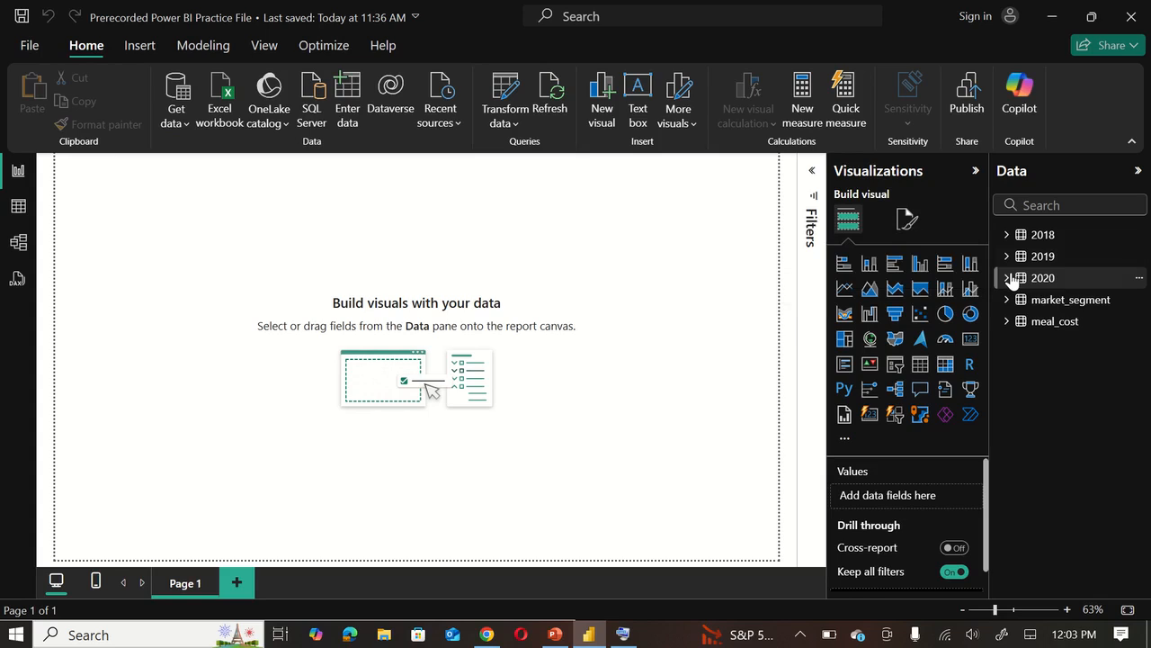
left_click(1009, 278)
scroll(1084, 385, "down", 10)
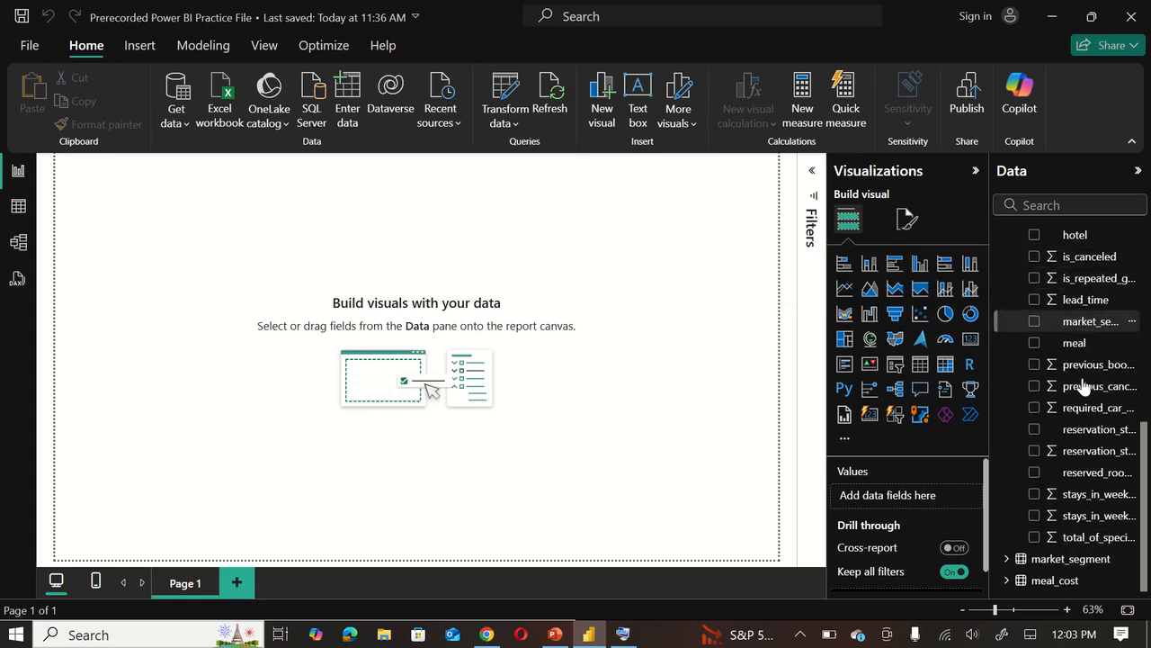
scroll(1083, 385, "up", 10)
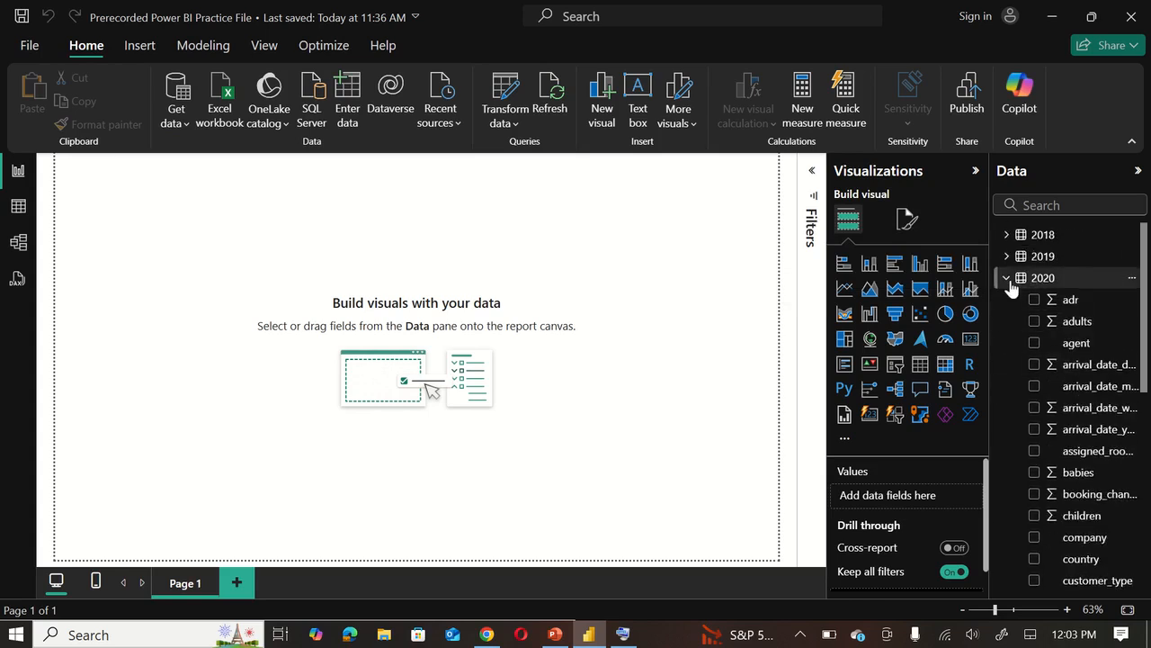
left_click(1008, 280)
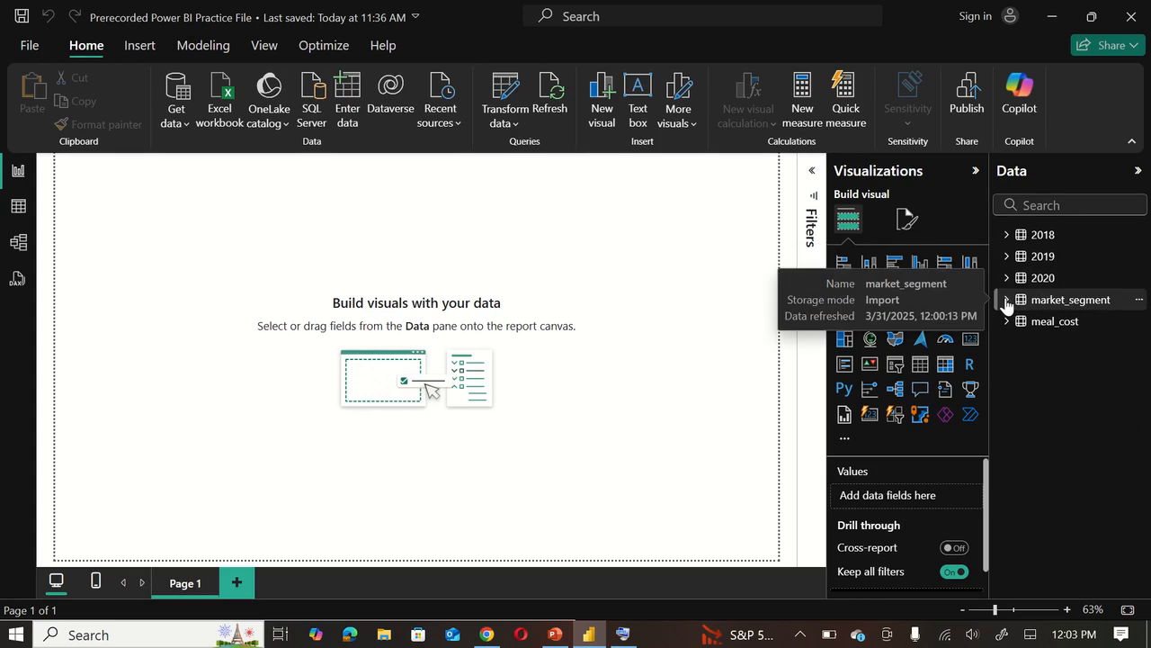
Step: Review the fields of the market_segment and meal_cost tables, collapsing each table again
left_click(1006, 300)
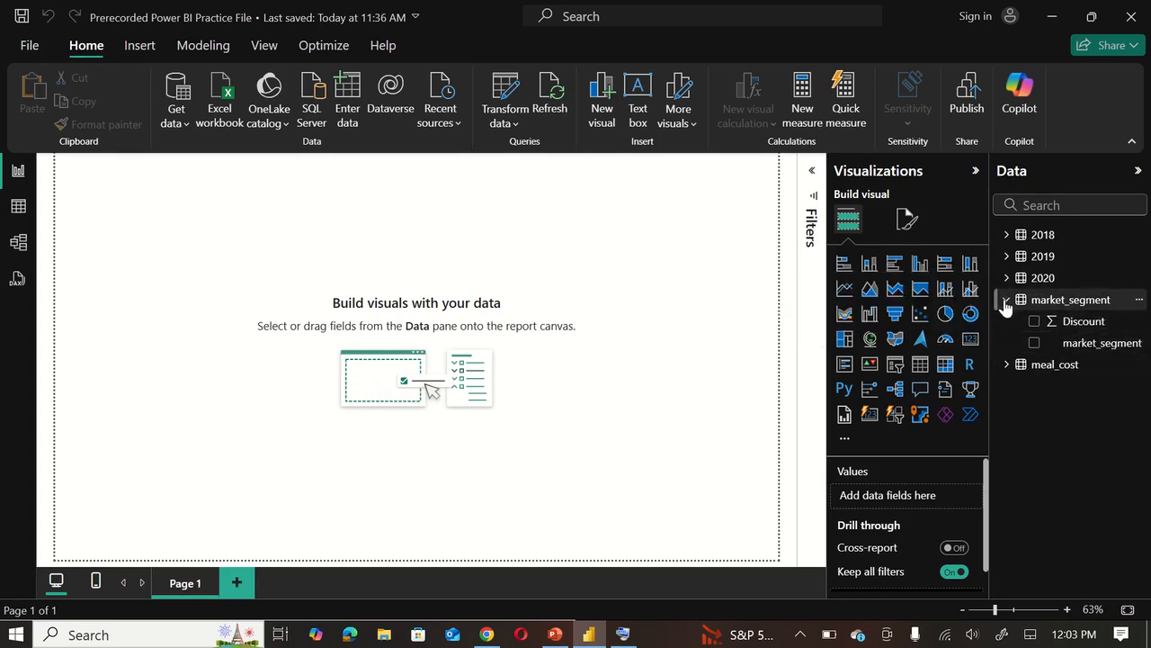
left_click(1007, 300)
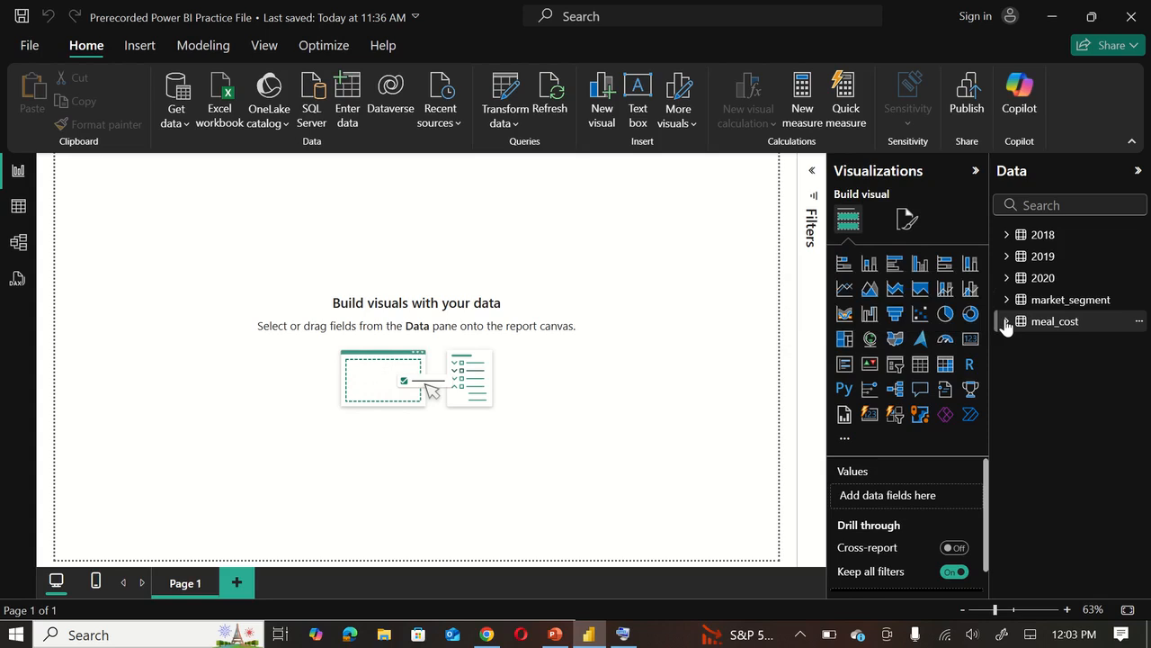
left_click(1006, 322)
left_click(1007, 323)
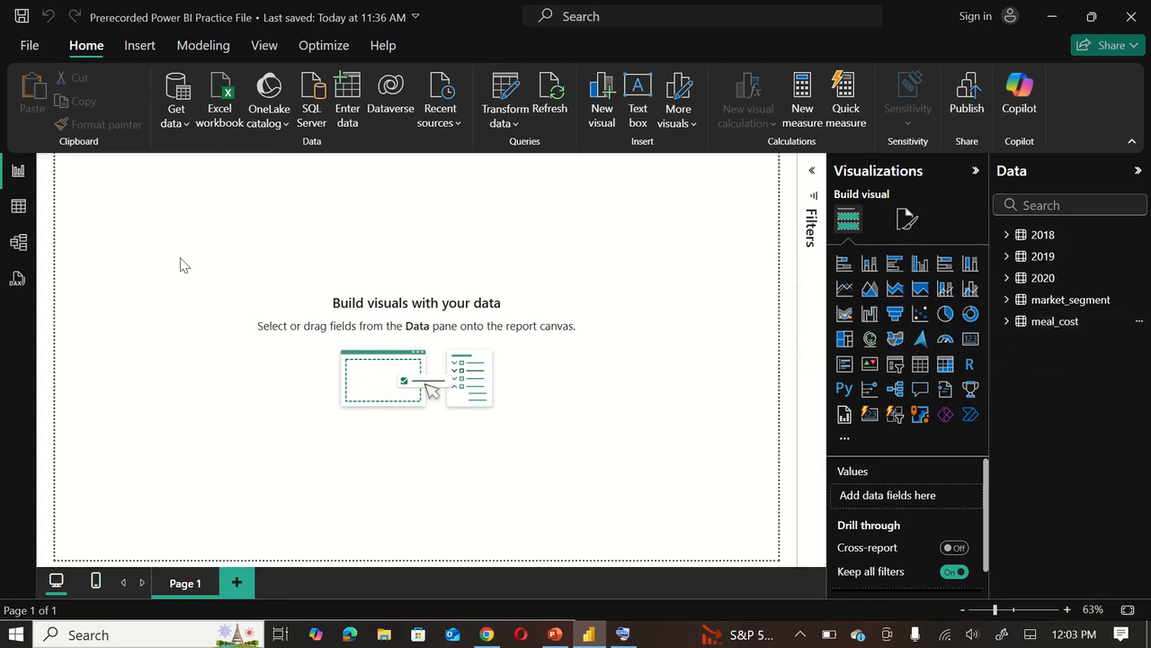
Step: Open the 2018 table in Table view and examine its columns through to reservation_status_date
left_click(18, 209)
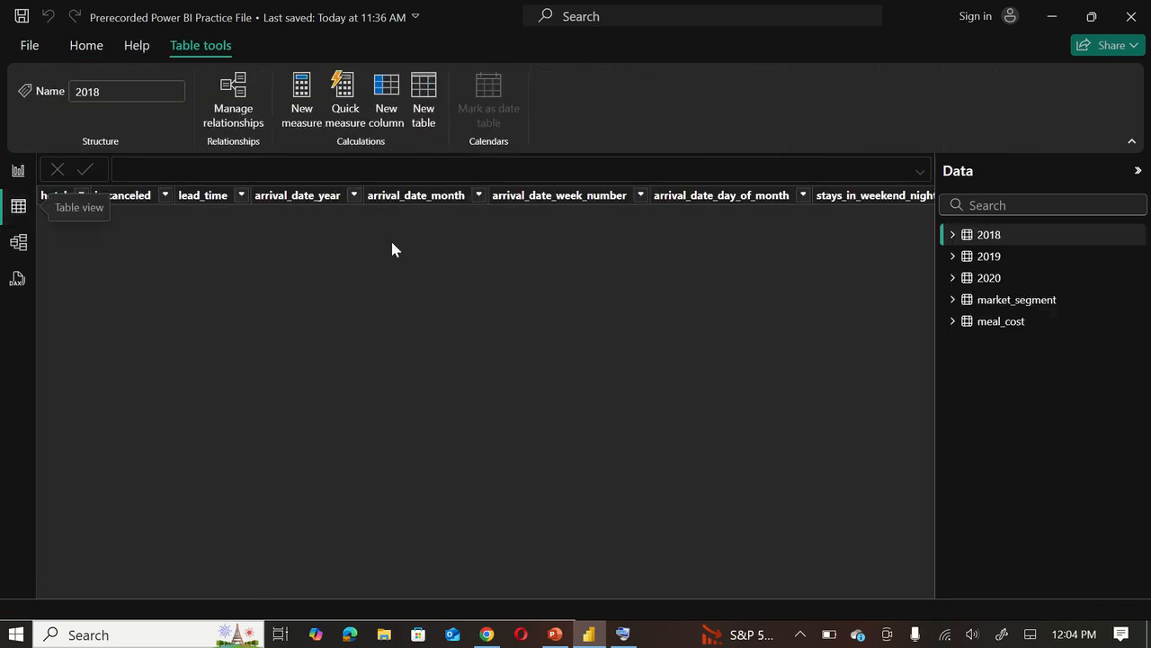
left_click(1005, 237)
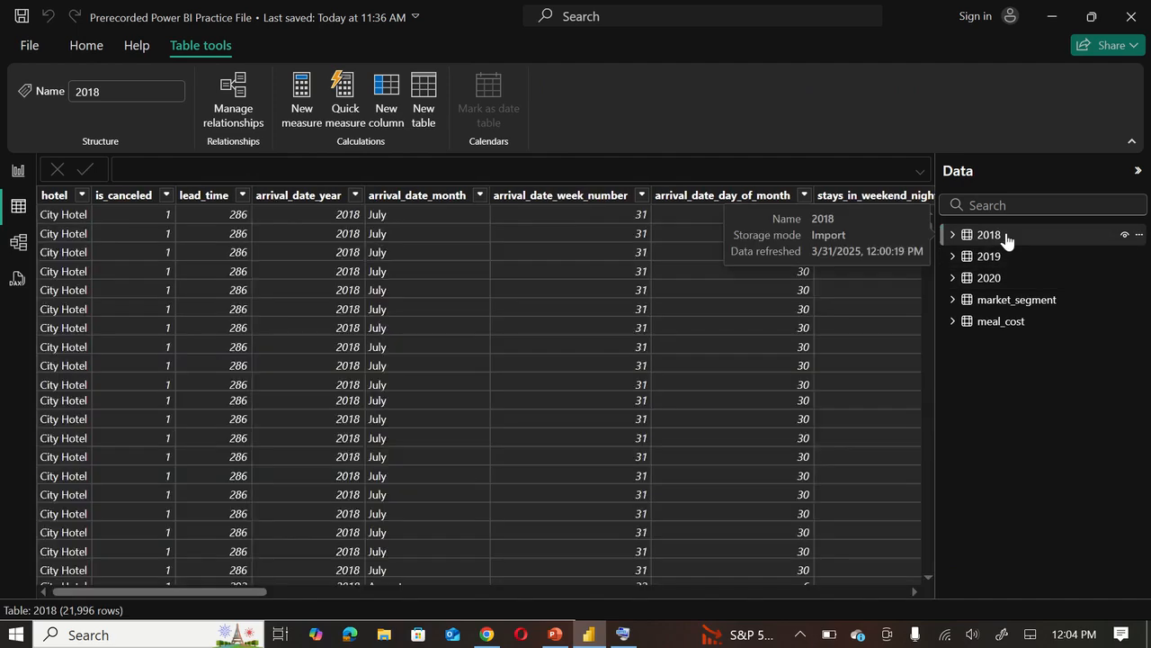
scroll(592, 348, "right", 10)
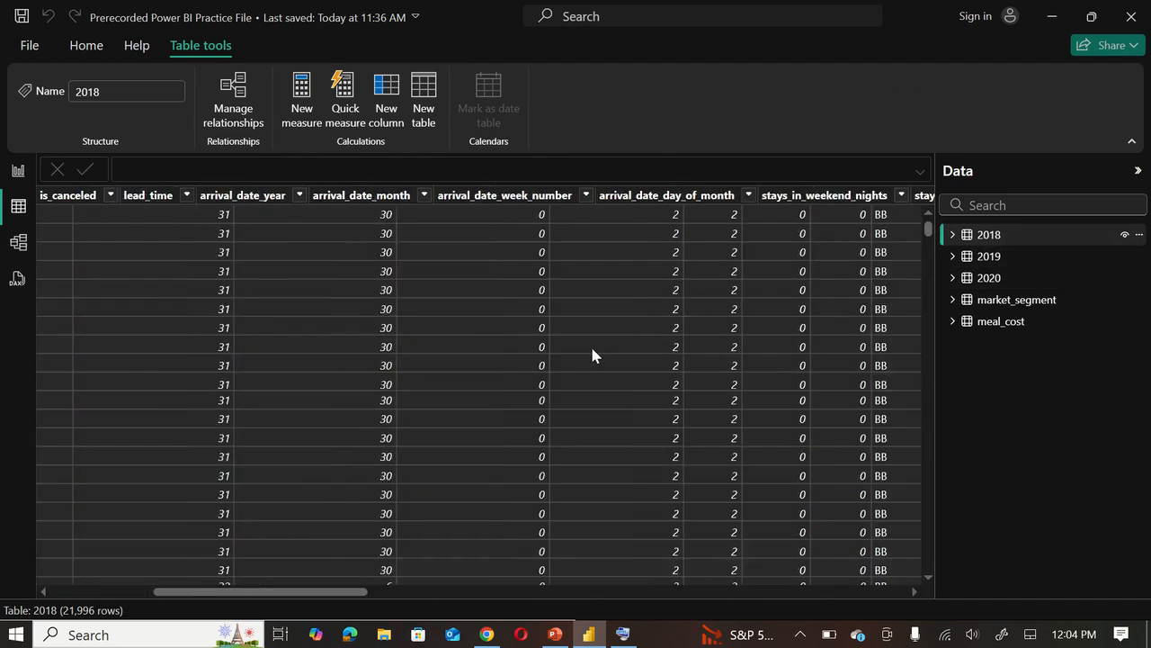
scroll(591, 351, "right", 6)
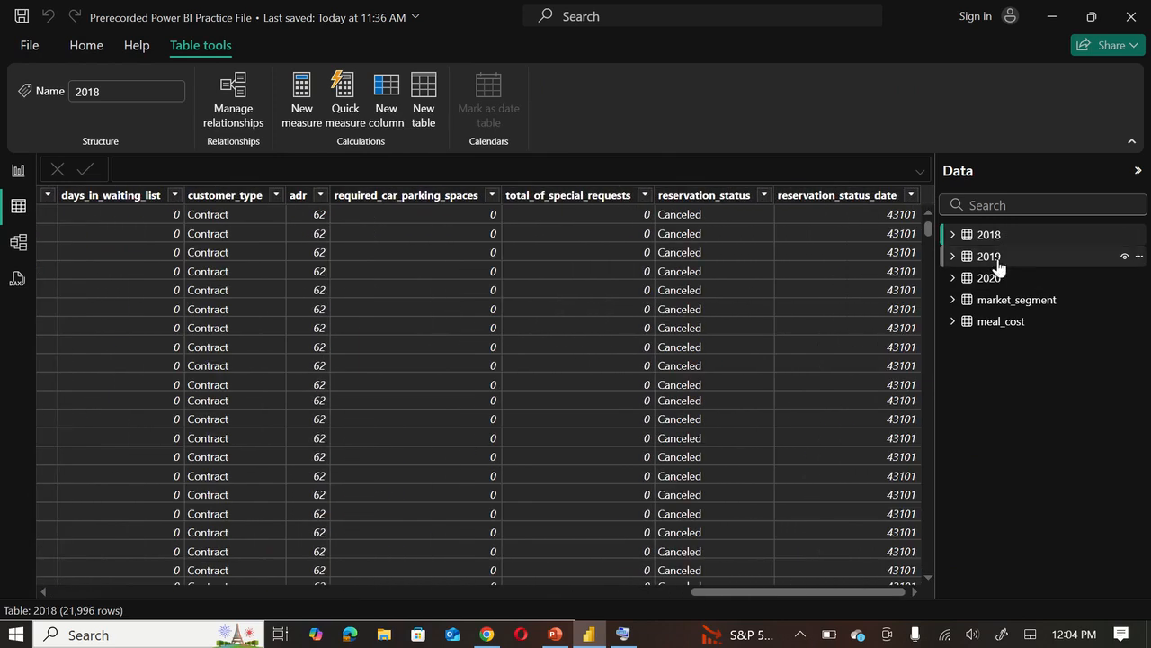
Step: View the 2019 table's data in Table view, and return to the report canvas
left_click(989, 258)
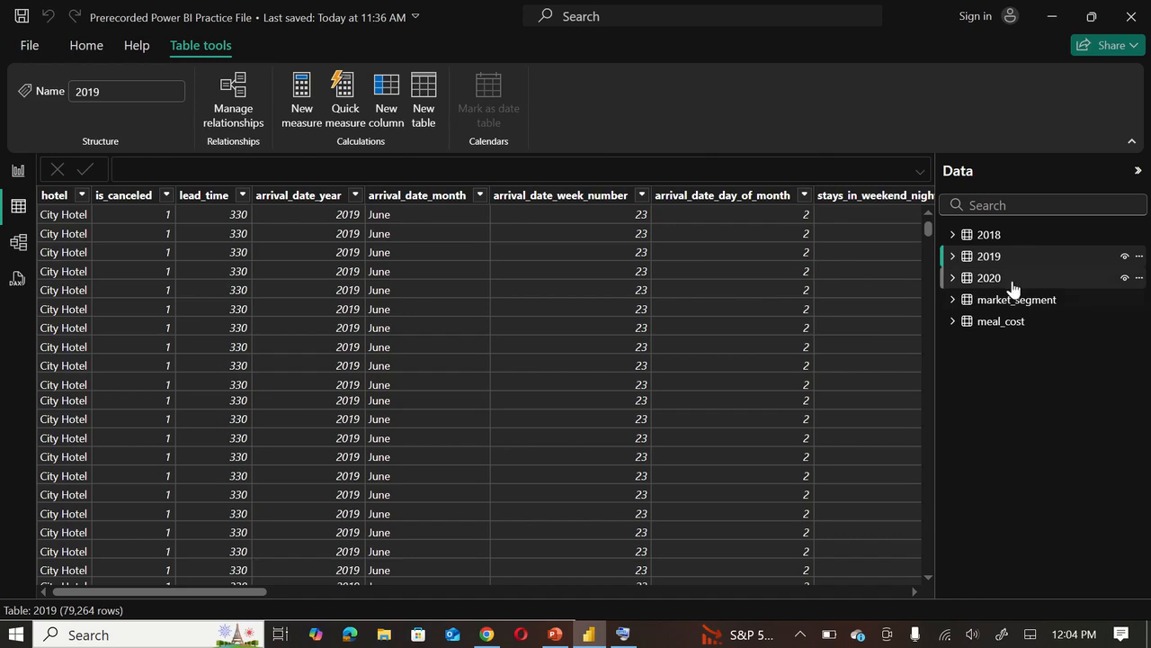
left_click(17, 173)
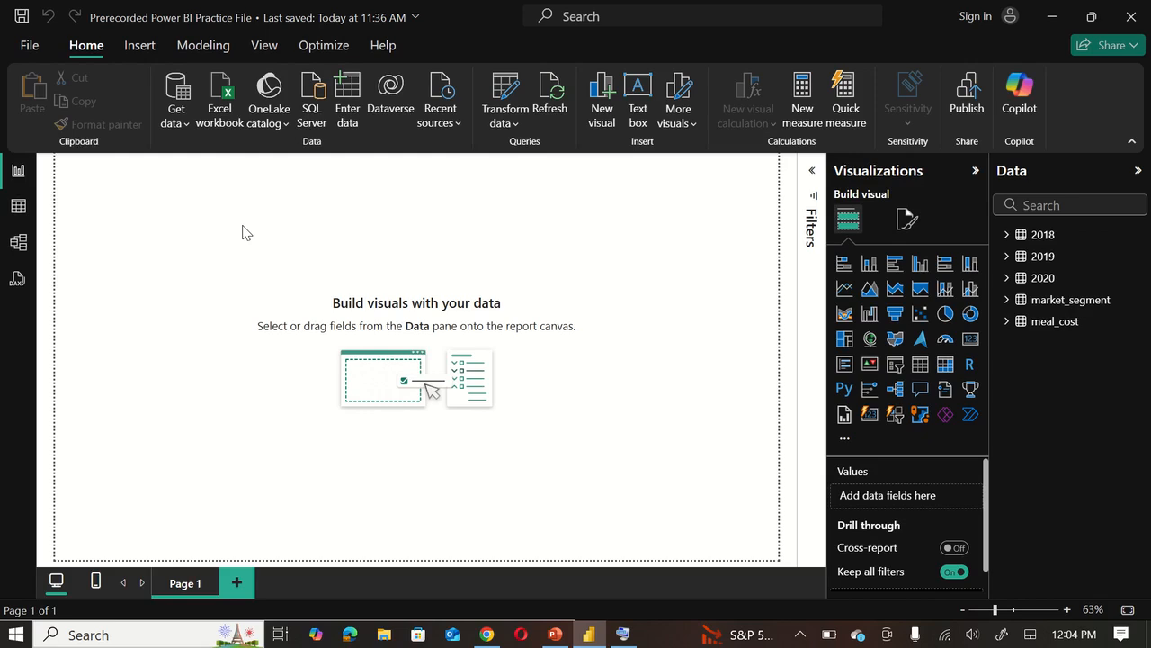
Step: Switch to the hotel booking workbook in Google Sheets, cancel the children column's filter list, and open the publish-to-web settings
key("alt+Tab")
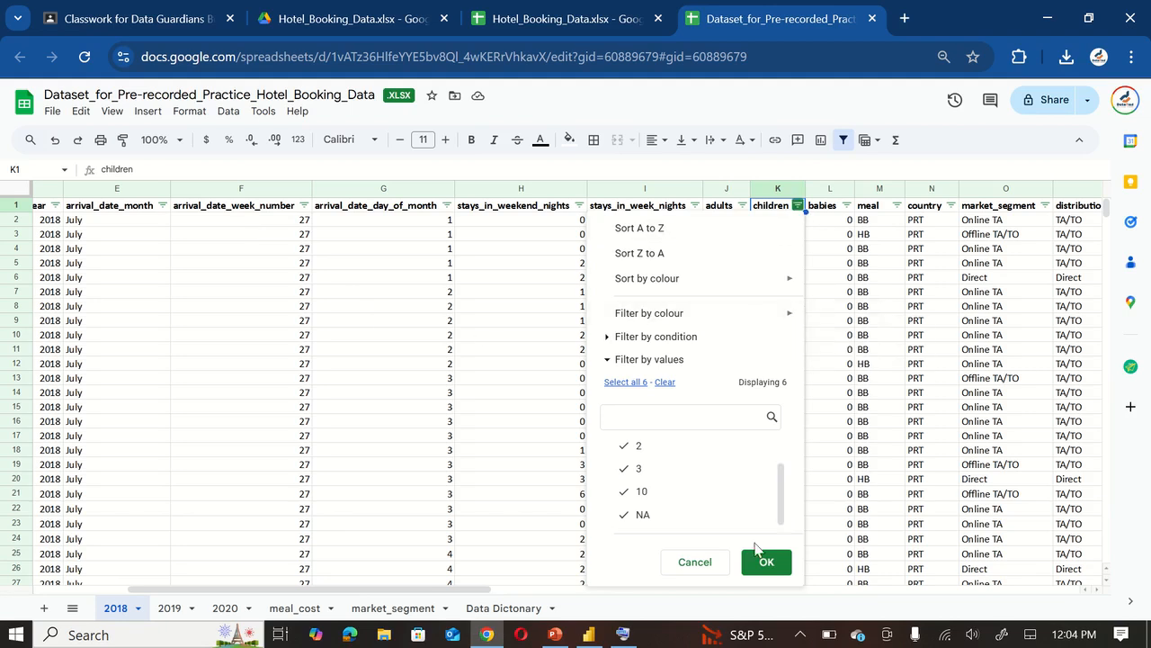
left_click(694, 561)
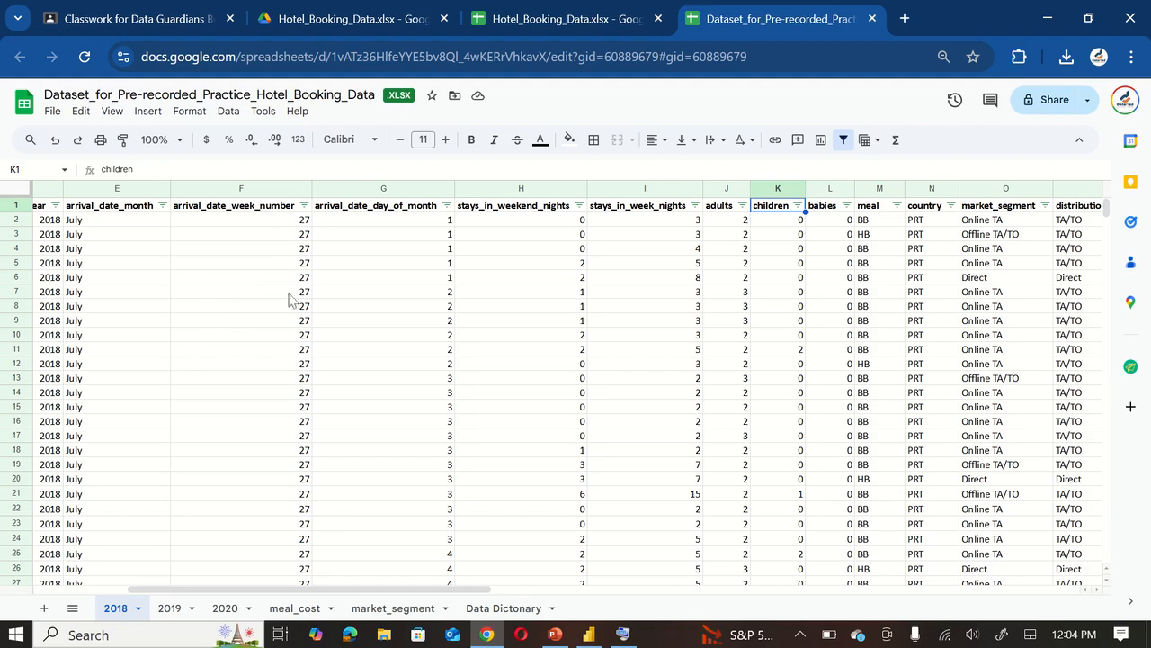
left_click(53, 111)
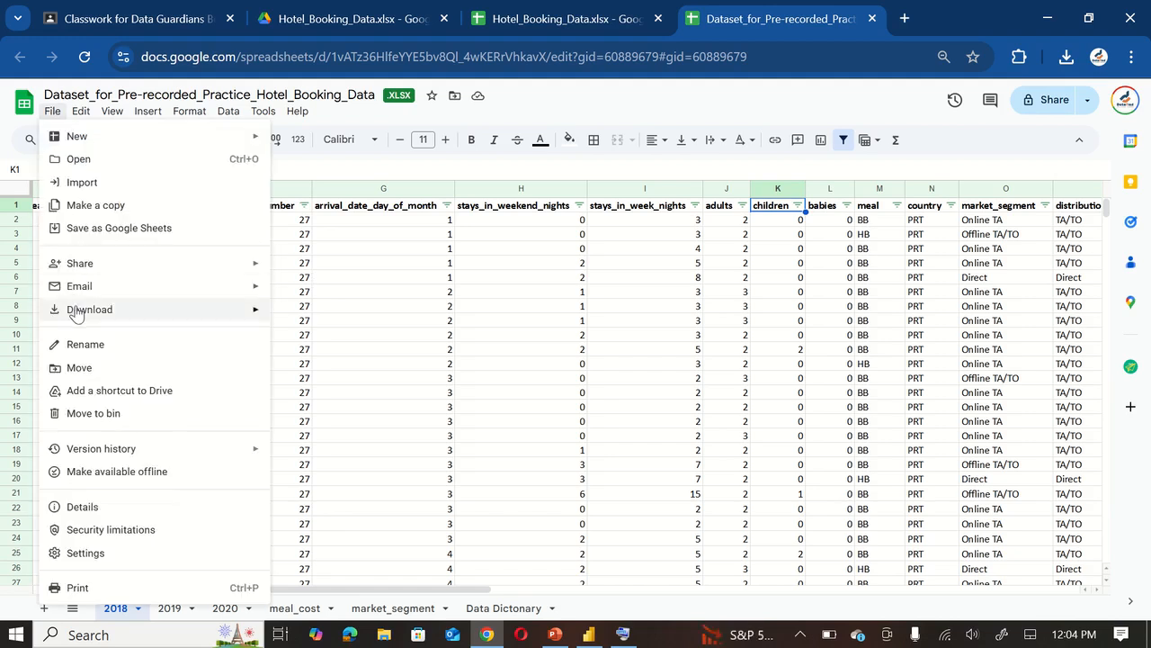
mouse_move(122, 264)
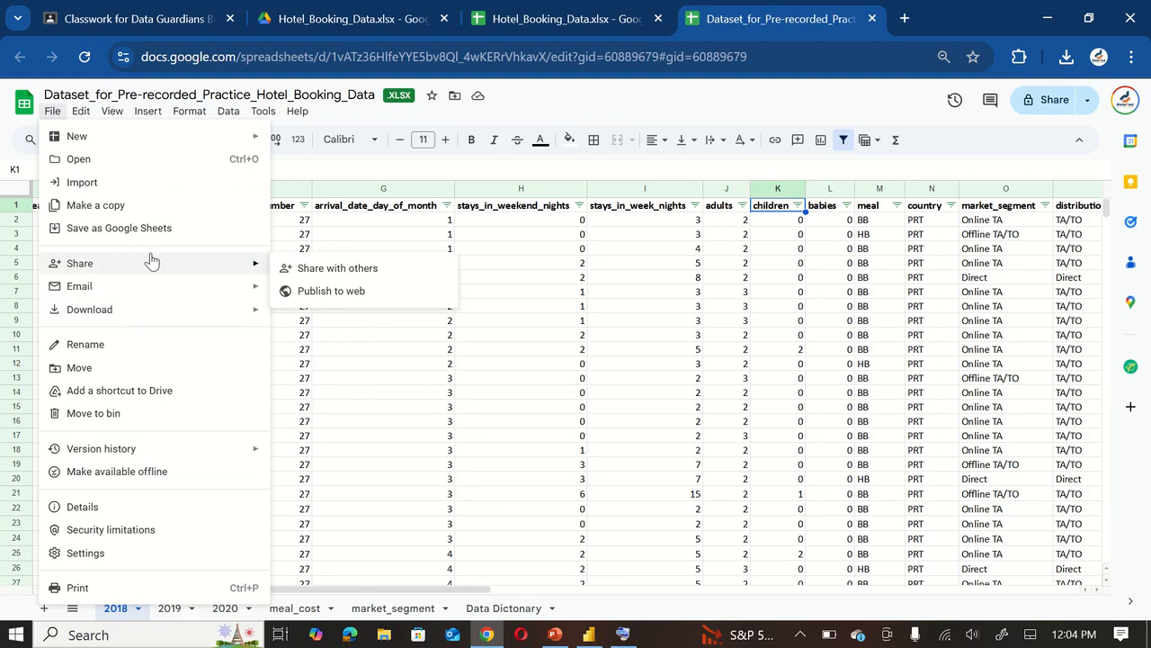
left_click(328, 291)
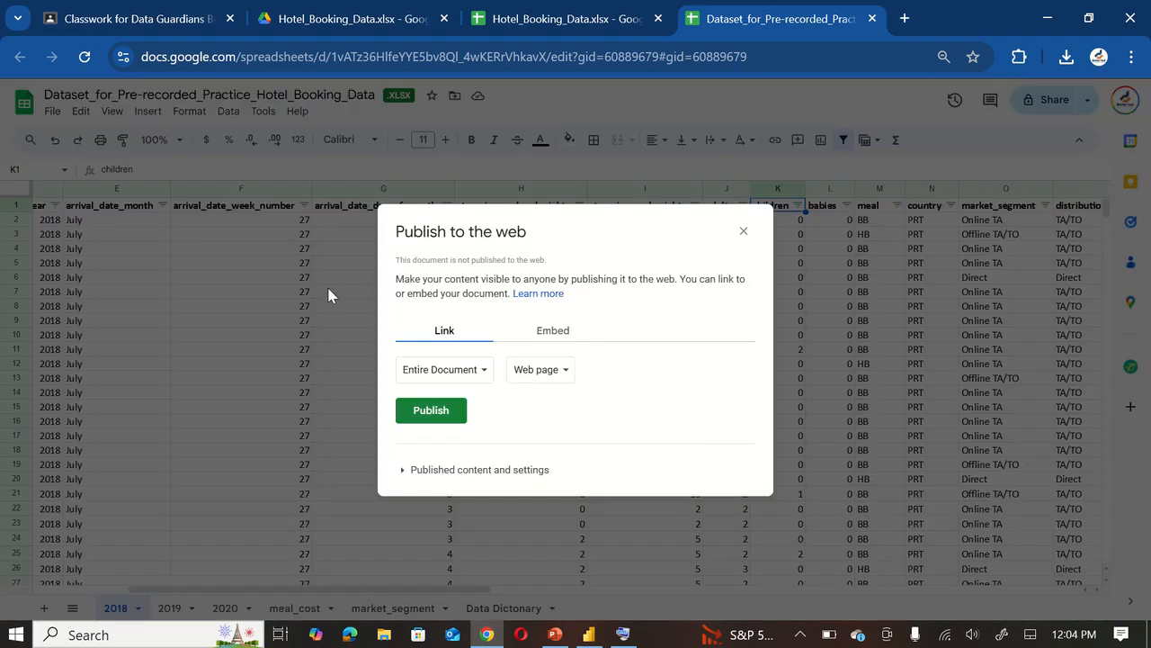
Step: Publish the entire document to the web as Microsoft Excel (.xlsx) and confirm the publication
left_click(469, 373)
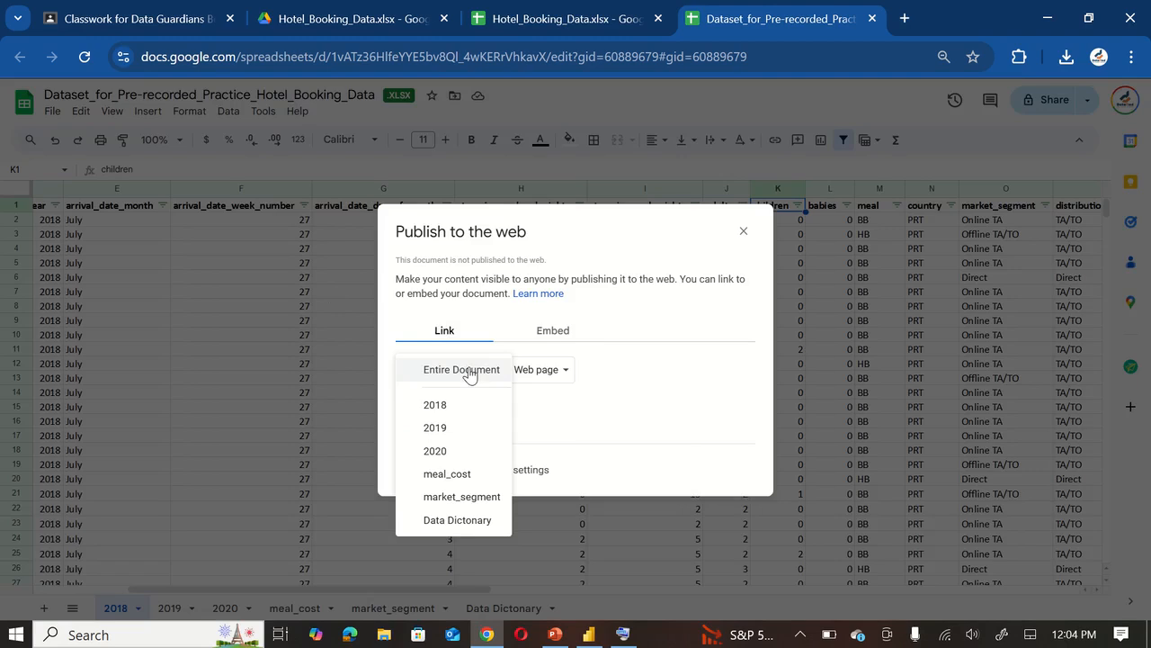
left_click(469, 373)
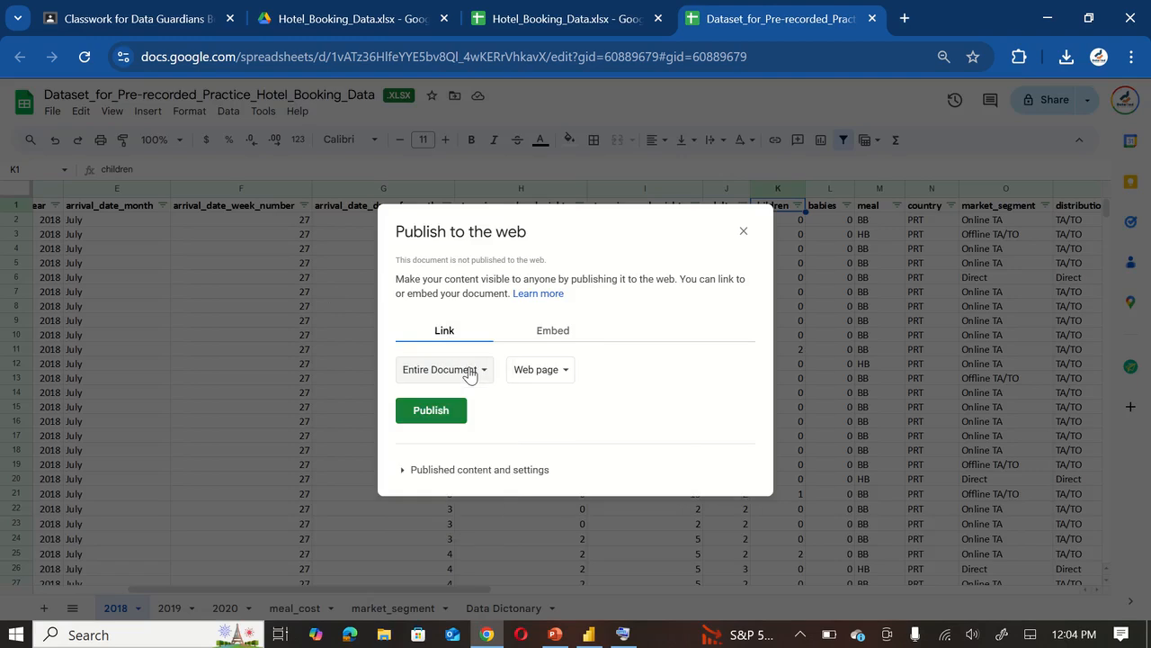
left_click(544, 379)
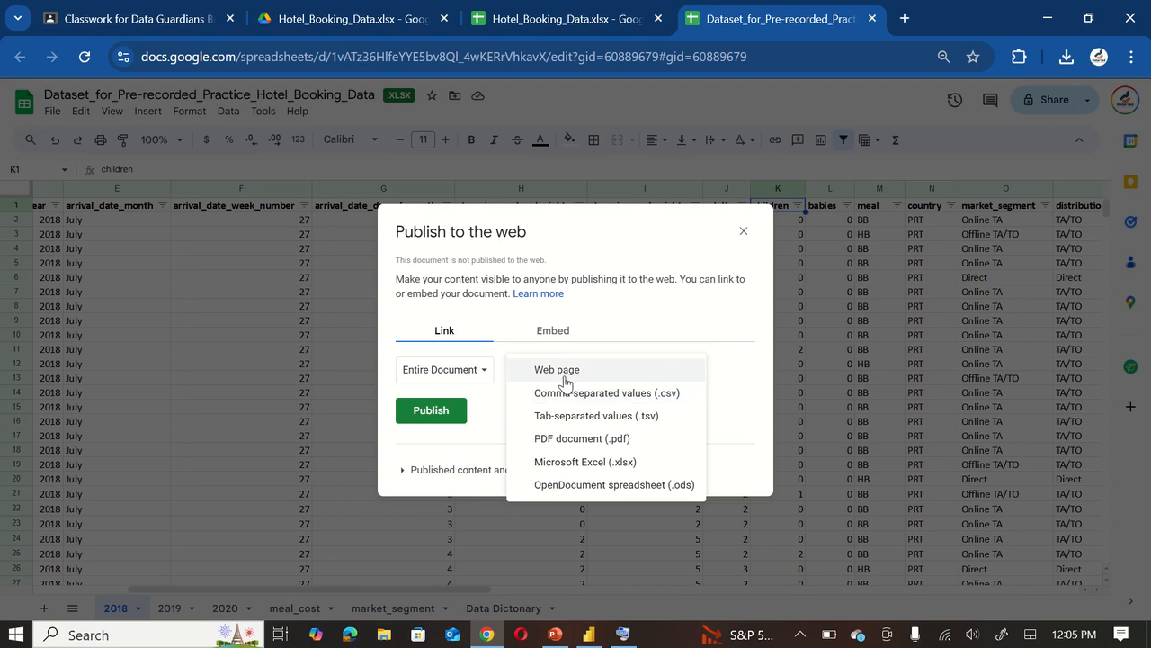
left_click(578, 462)
left_click(441, 413)
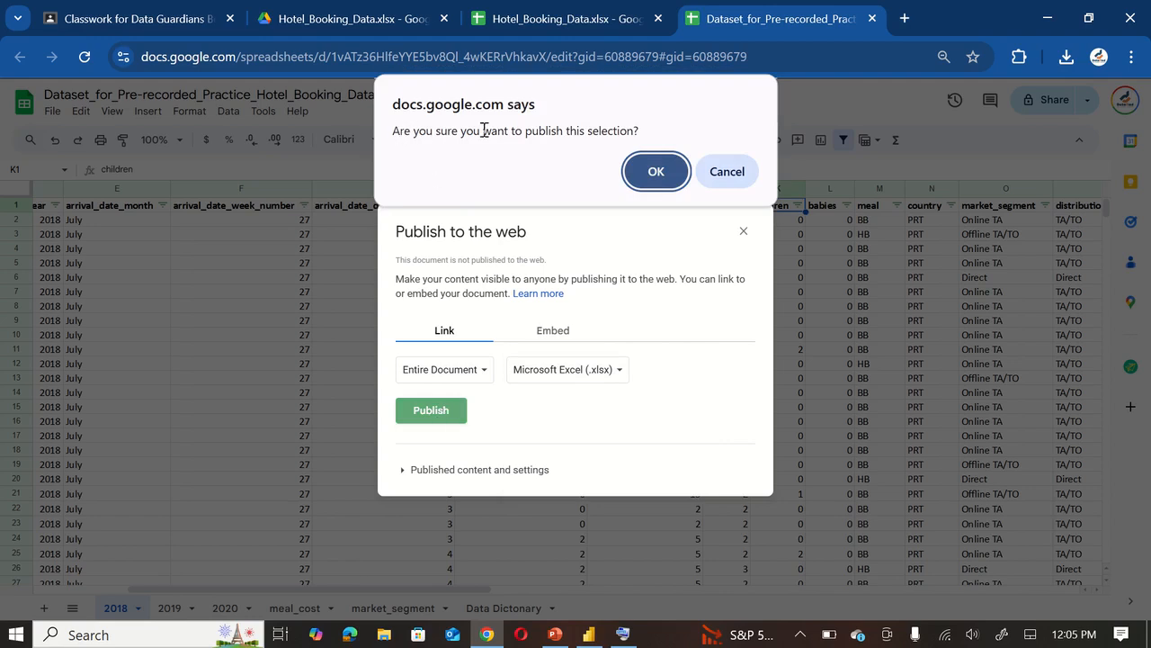
left_click(654, 173)
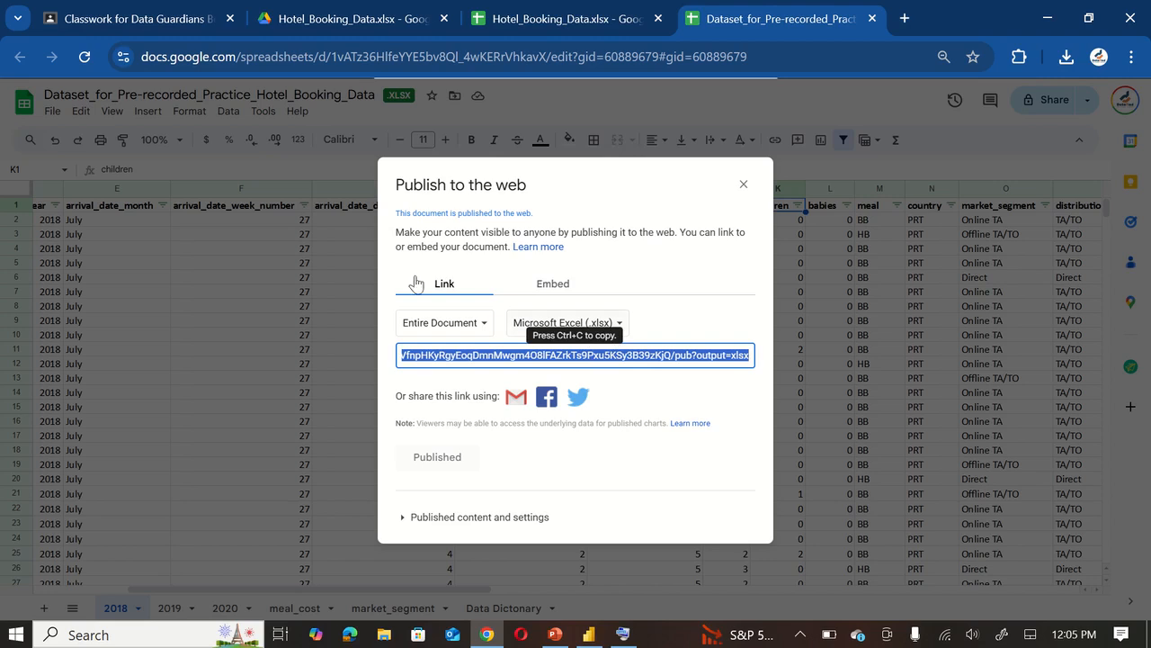
Step: Switch to Power BI Desktop and connect to a Web data source using the workbook's published link
left_click(590, 636)
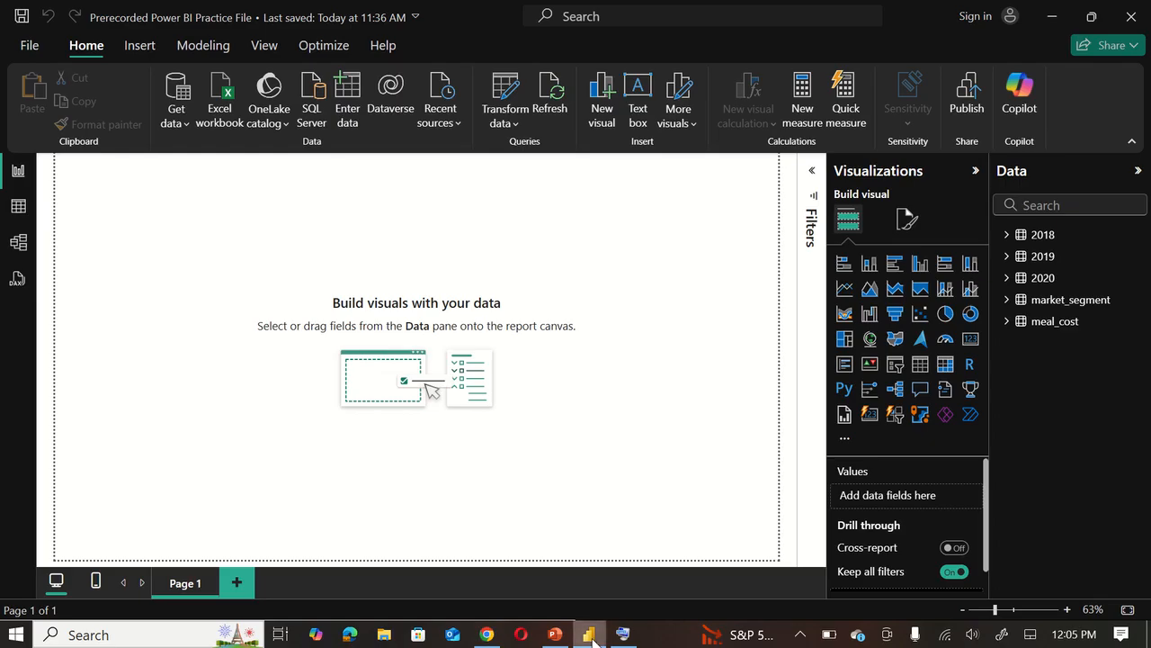
left_click(184, 126)
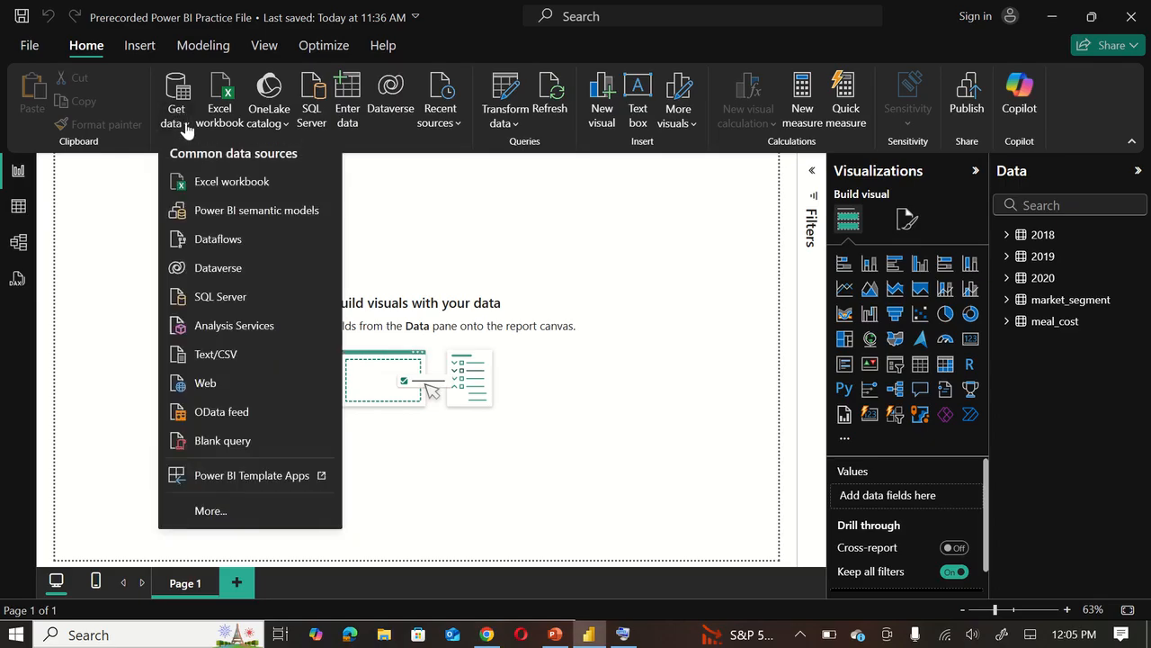
left_click(206, 382)
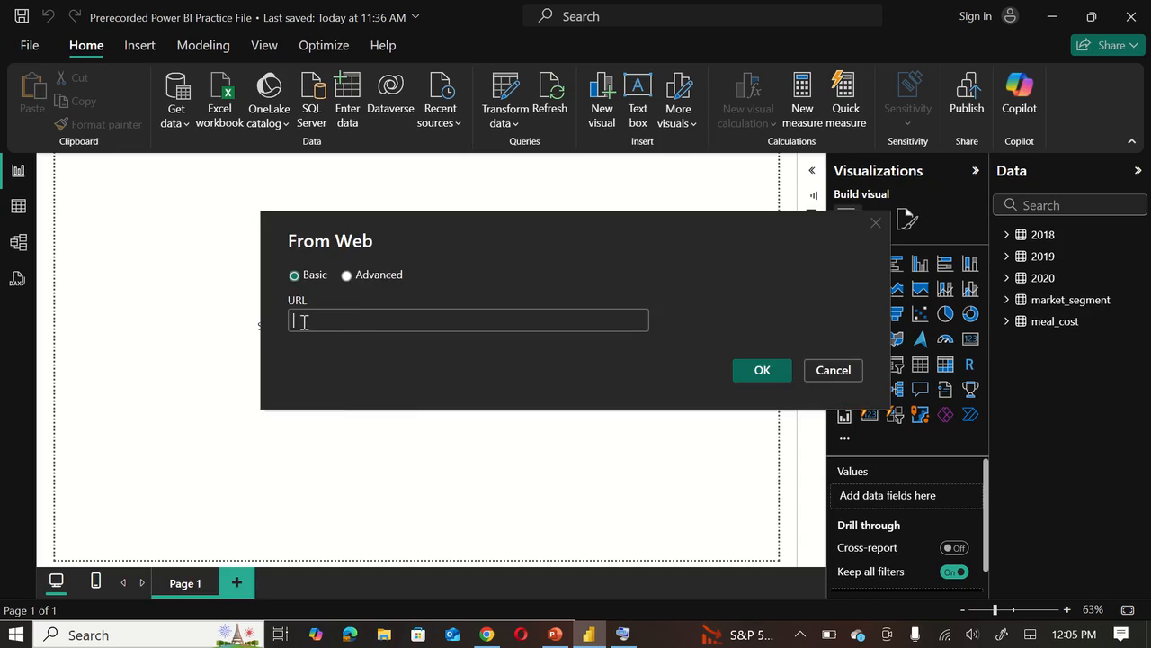
key("ctrl+v")
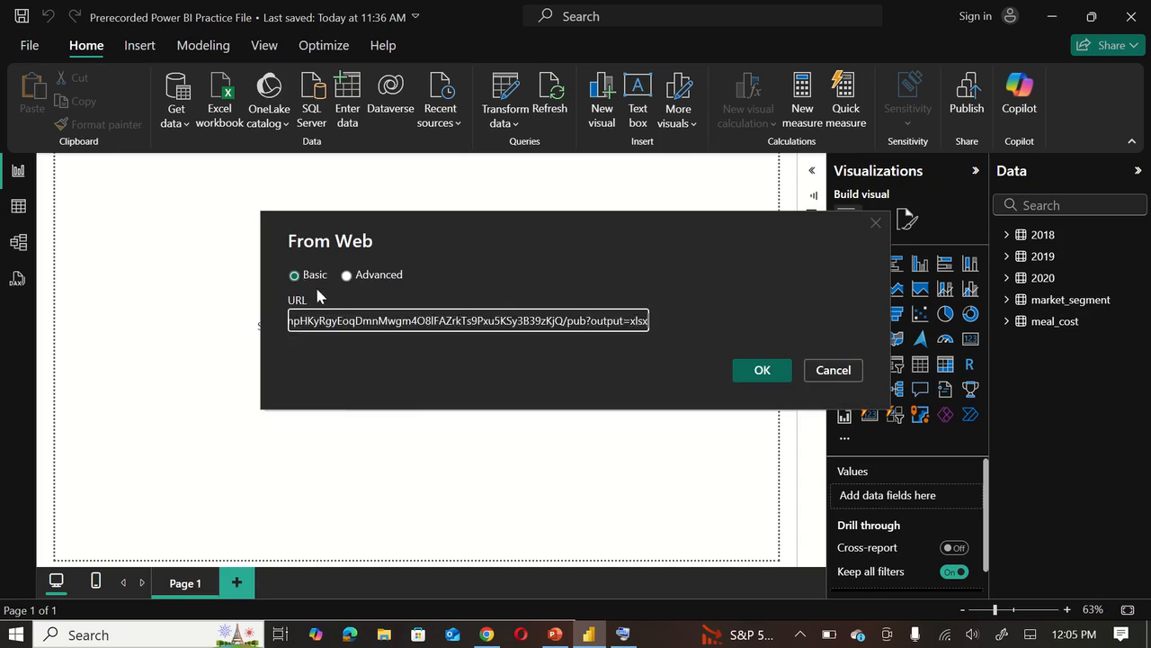
left_click(760, 370)
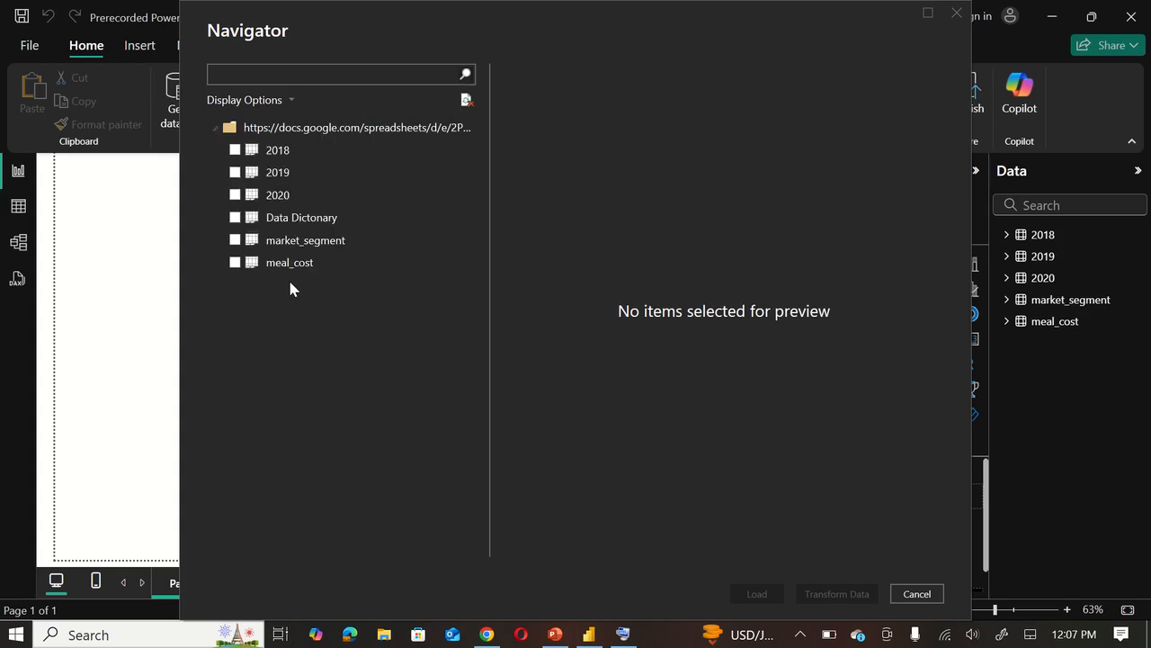
Step: Select the 2018, 2019, 2020, market_segment and meal_cost tables from the web source and open them for transformation in Power Query Editor
left_click(235, 150)
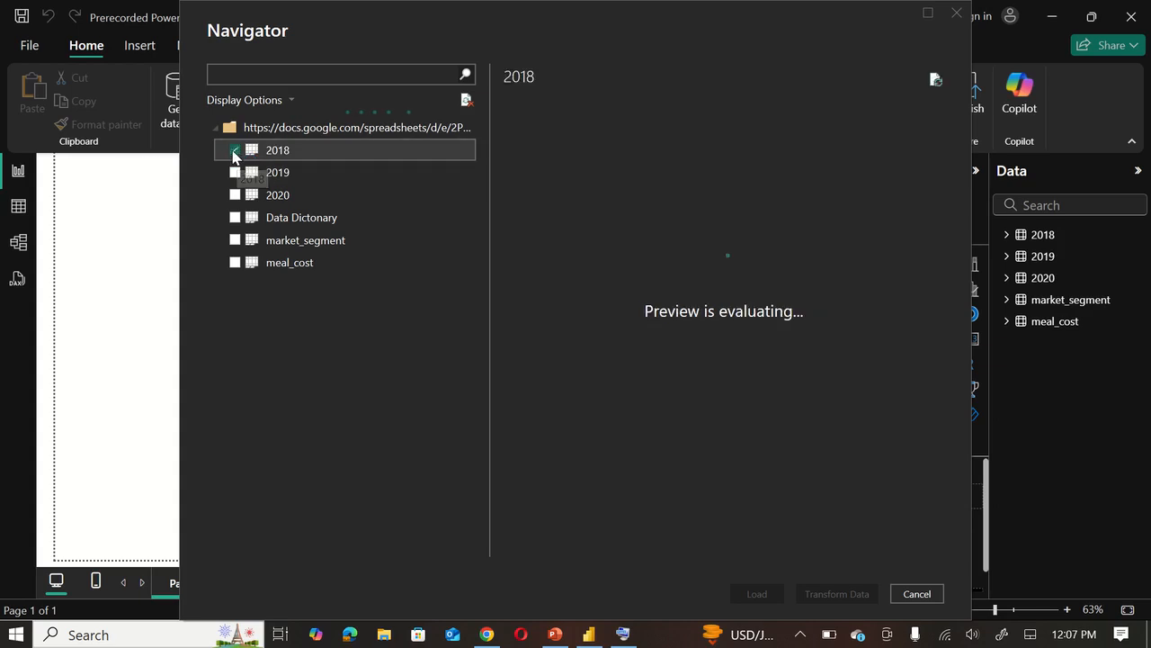
left_click(235, 173)
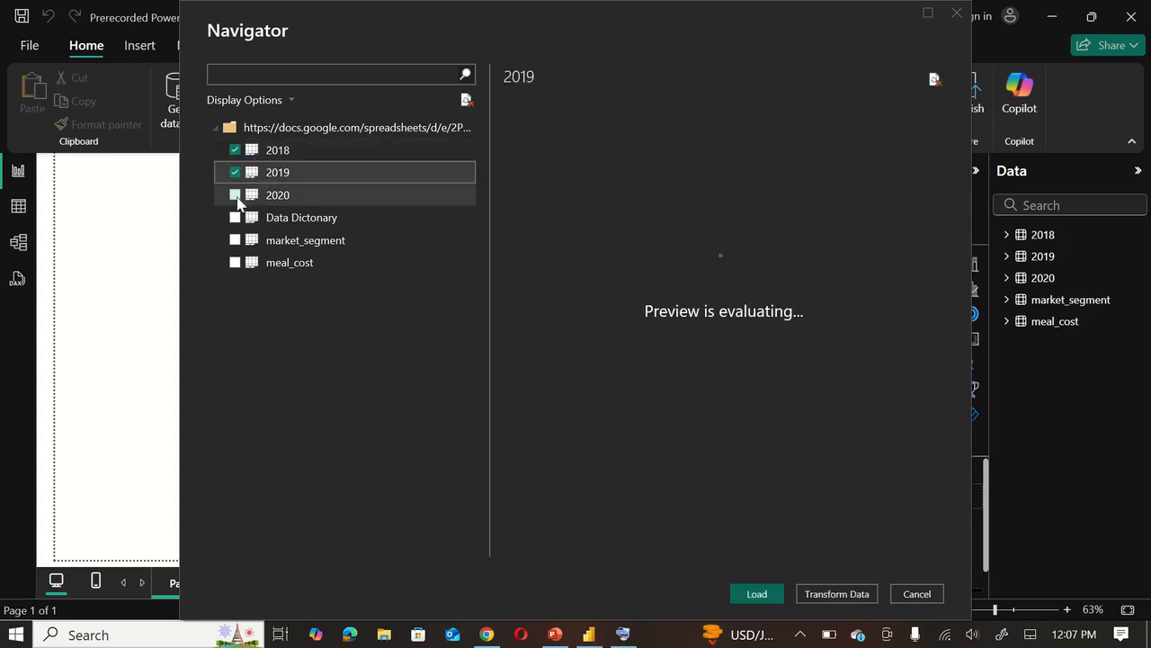
left_click(235, 194)
left_click(241, 238)
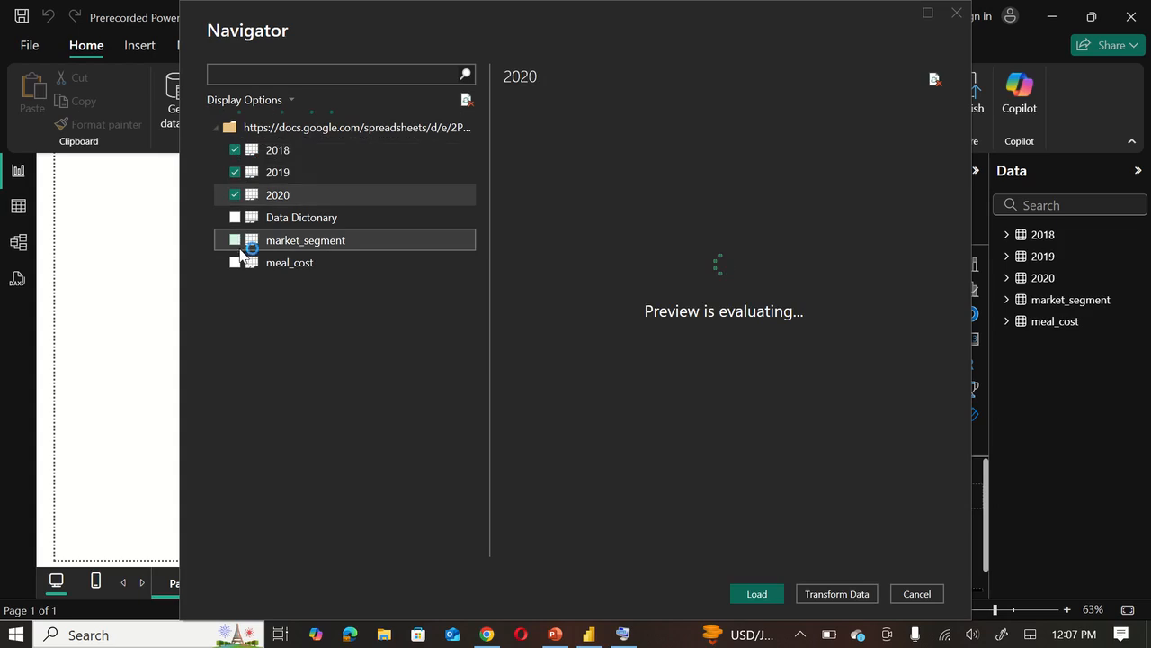
left_click(239, 265)
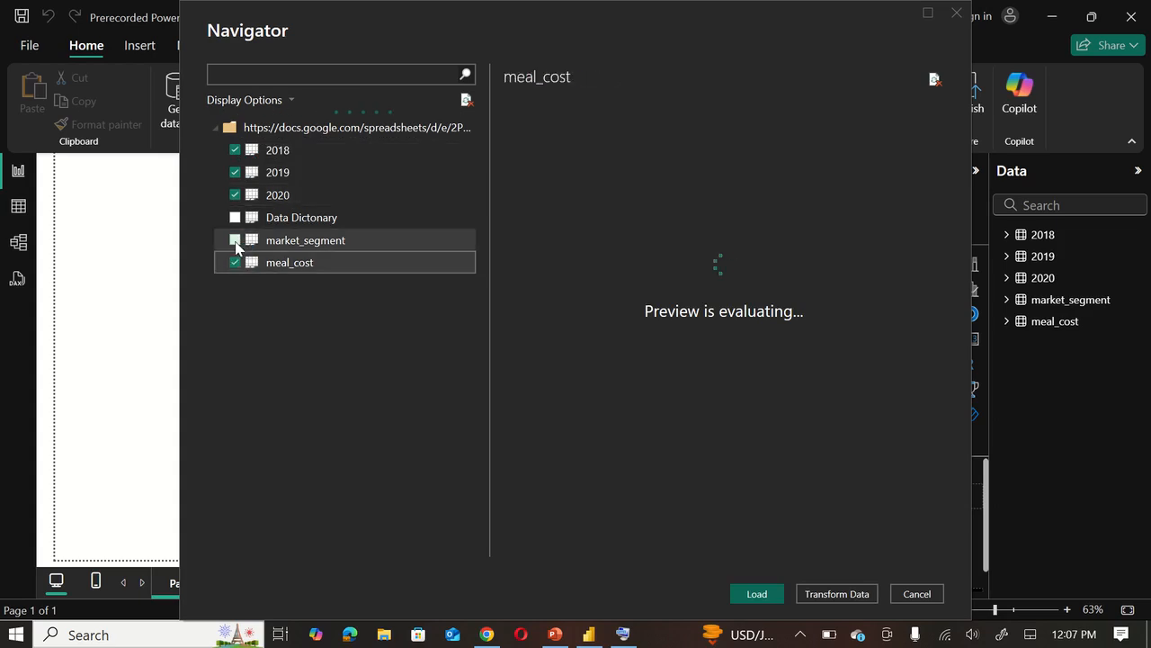
left_click(235, 239)
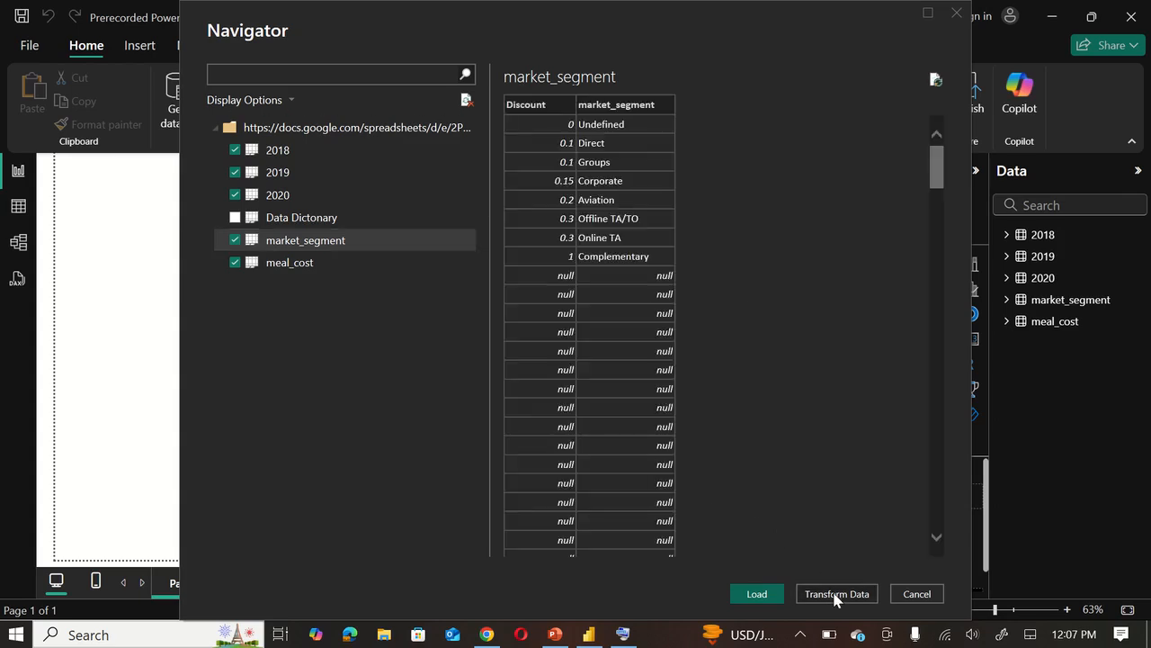
key("alt+Tab")
key("alt+Tab")
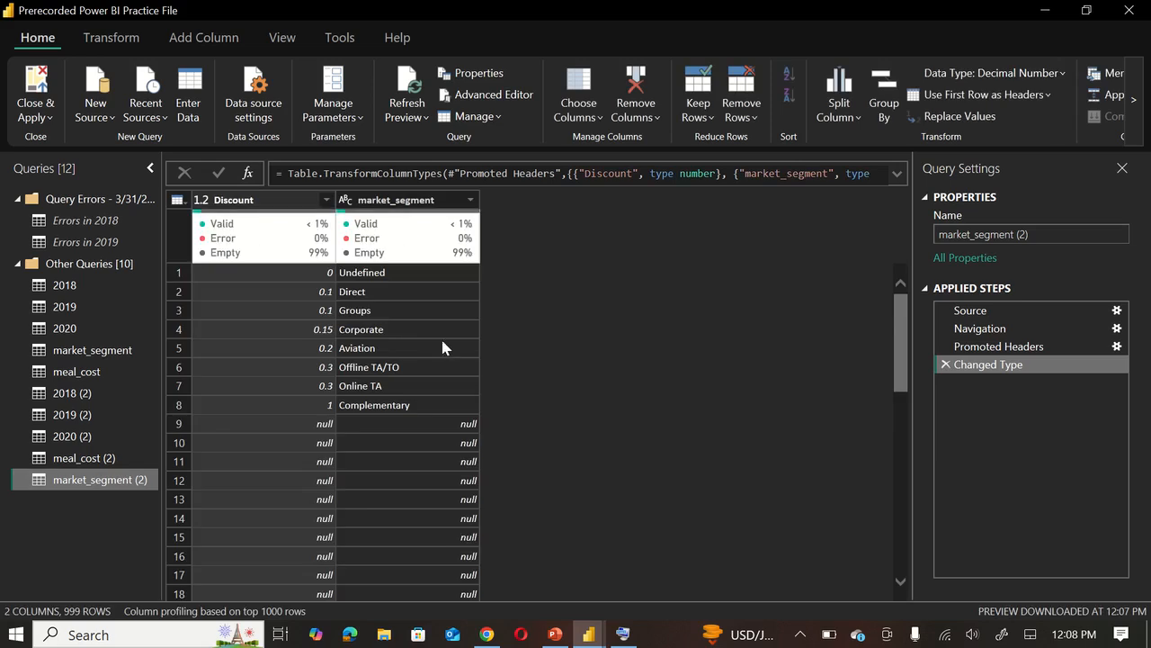
Step: View the Errors in 2019 query, close the query editor with the changes applied, and dismiss the load report
left_click(86, 239)
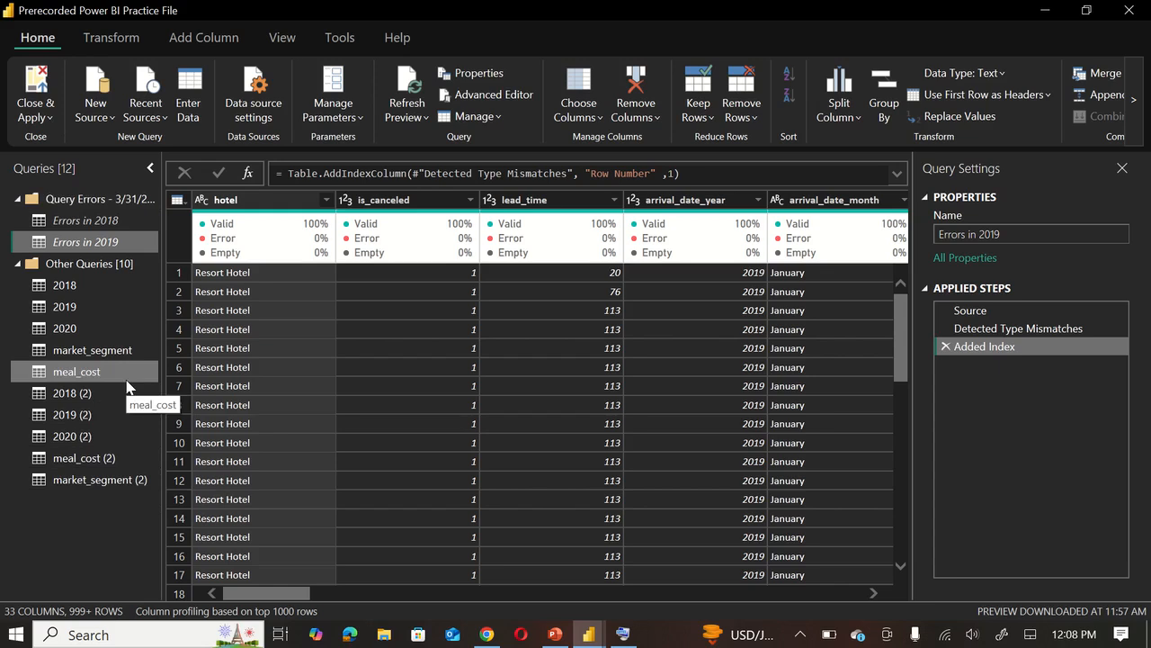
left_click(25, 97)
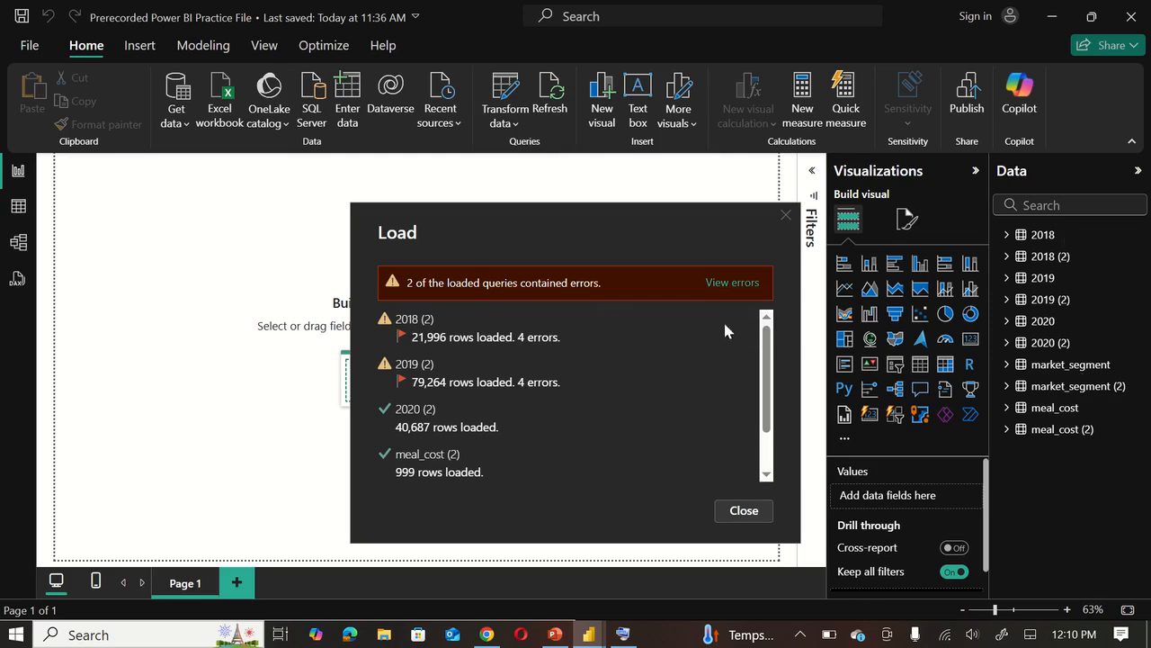
left_click(744, 511)
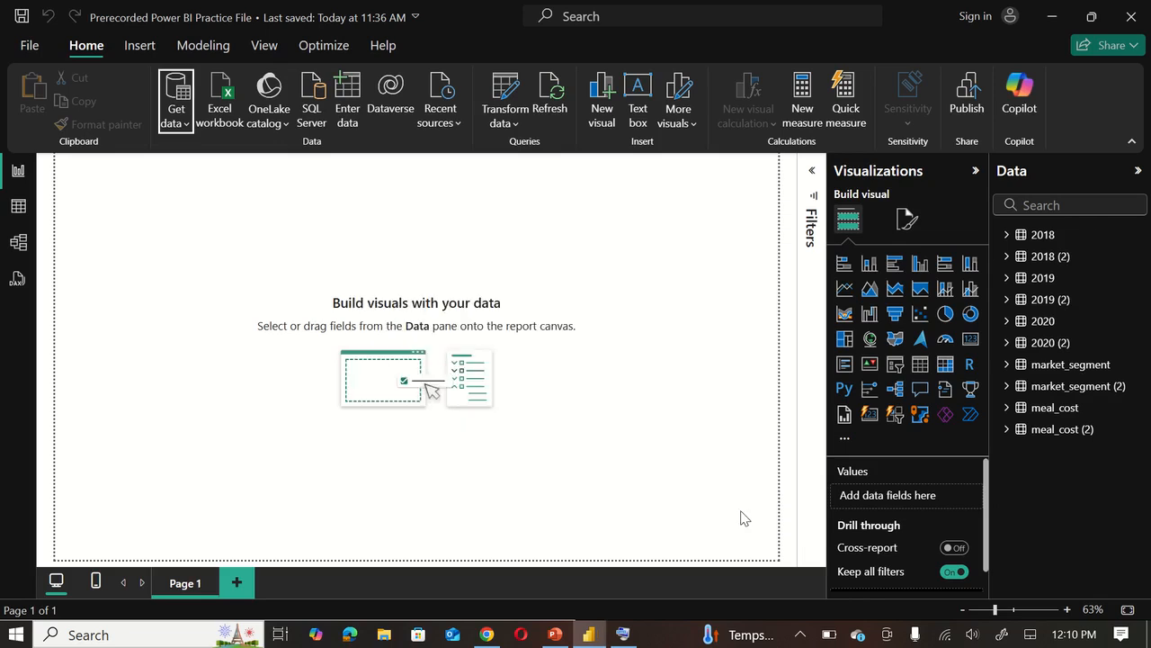